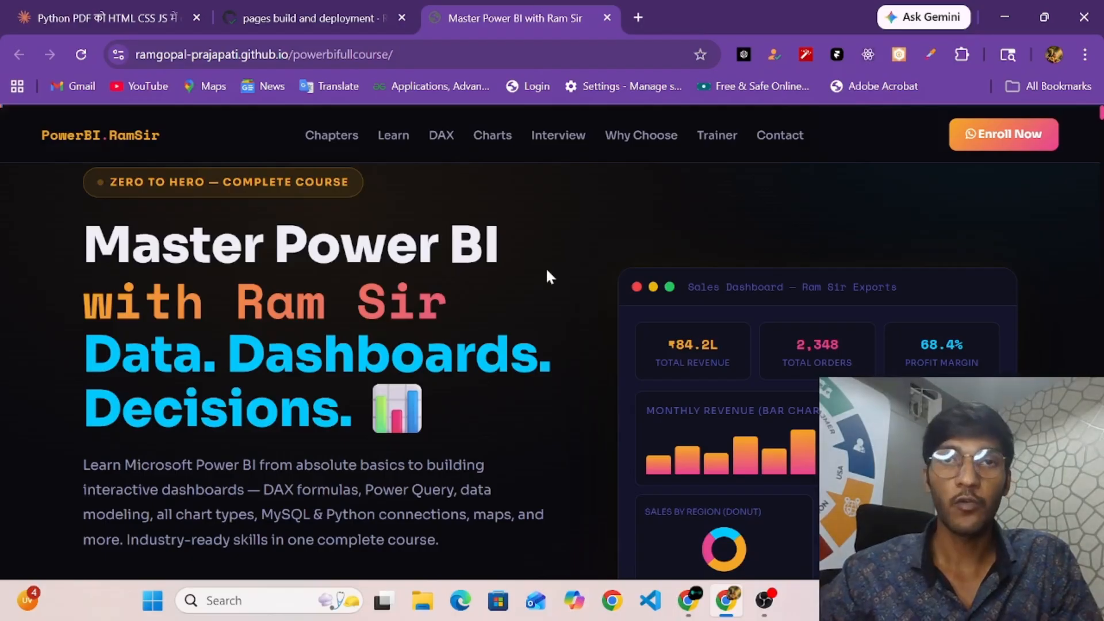
Look over the Power BI course page's introduction, progress tracker and start of the chapter list
{"action": "scroll", "coordinate": [547, 271], "scroll_direction": "down", "scroll_amount": 2}
{"action": "scroll", "coordinate": [547, 270], "scroll_direction": "down", "scroll_amount": 5}
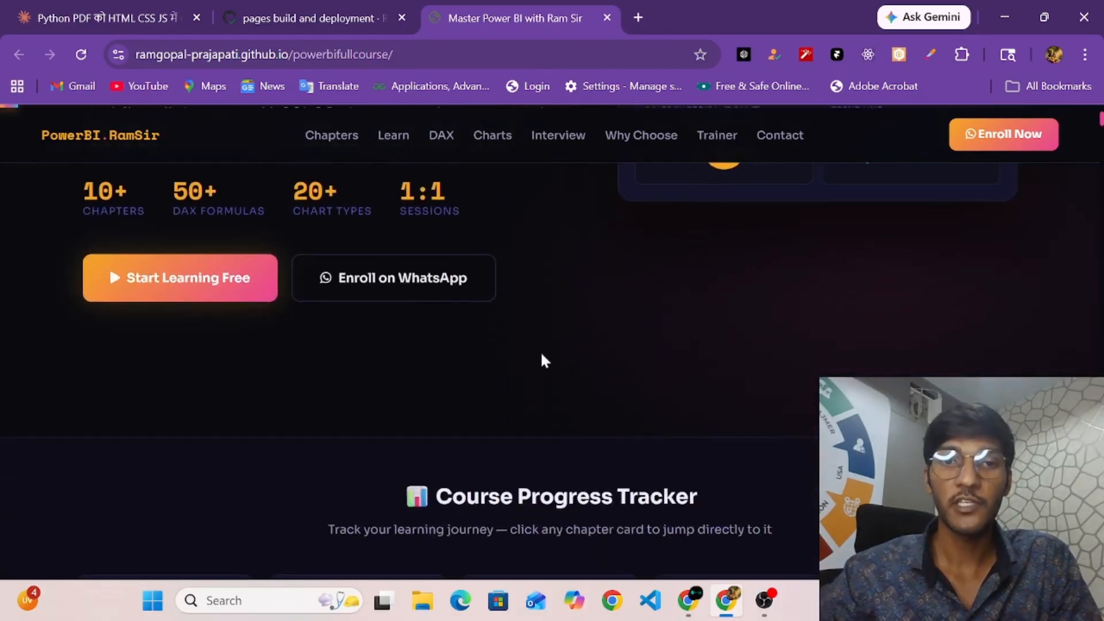
{"action": "scroll", "coordinate": [542, 360], "scroll_direction": "down", "scroll_amount": 6}
{"action": "scroll", "coordinate": [542, 360], "scroll_direction": "down", "scroll_amount": 4}
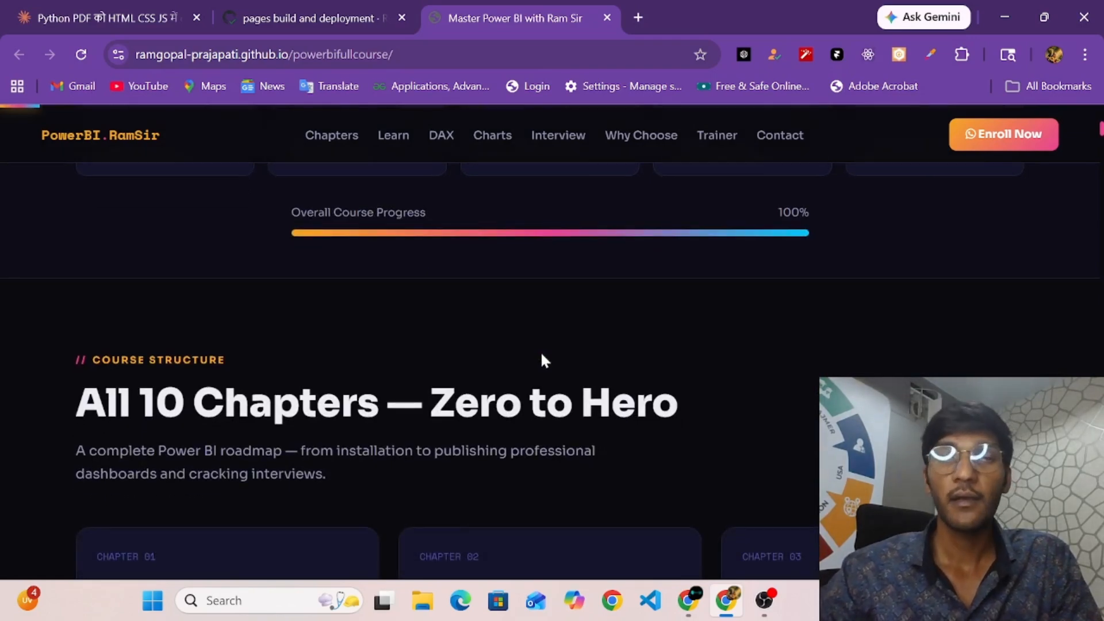
{"action": "scroll", "coordinate": [542, 355], "scroll_direction": "down", "scroll_amount": 1}
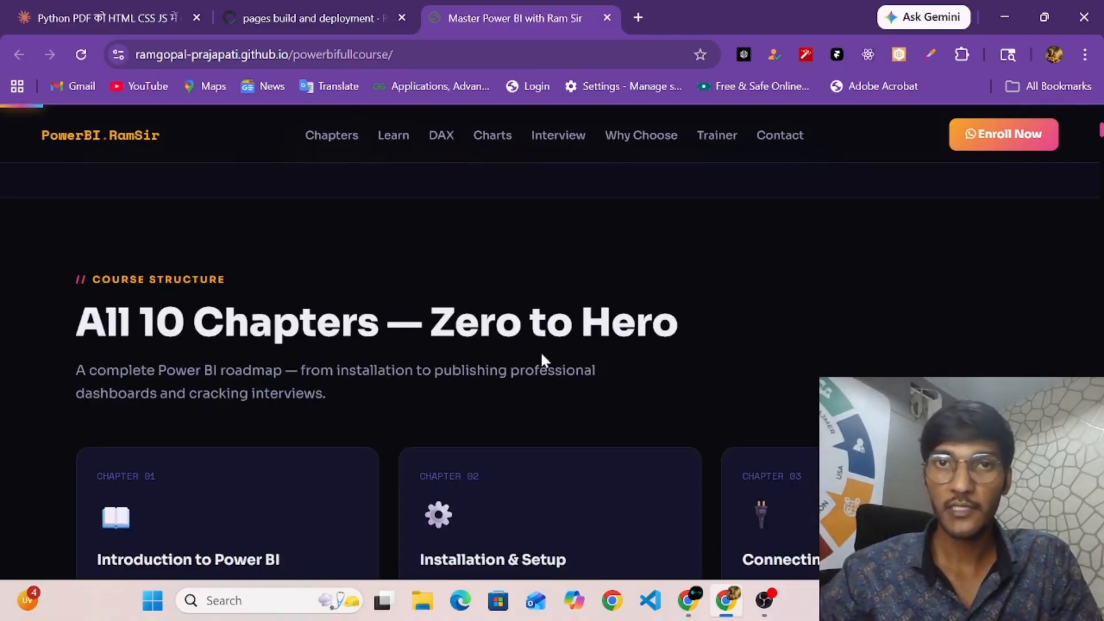
{"action": "scroll", "coordinate": [541, 355], "scroll_direction": "up", "scroll_amount": 10}
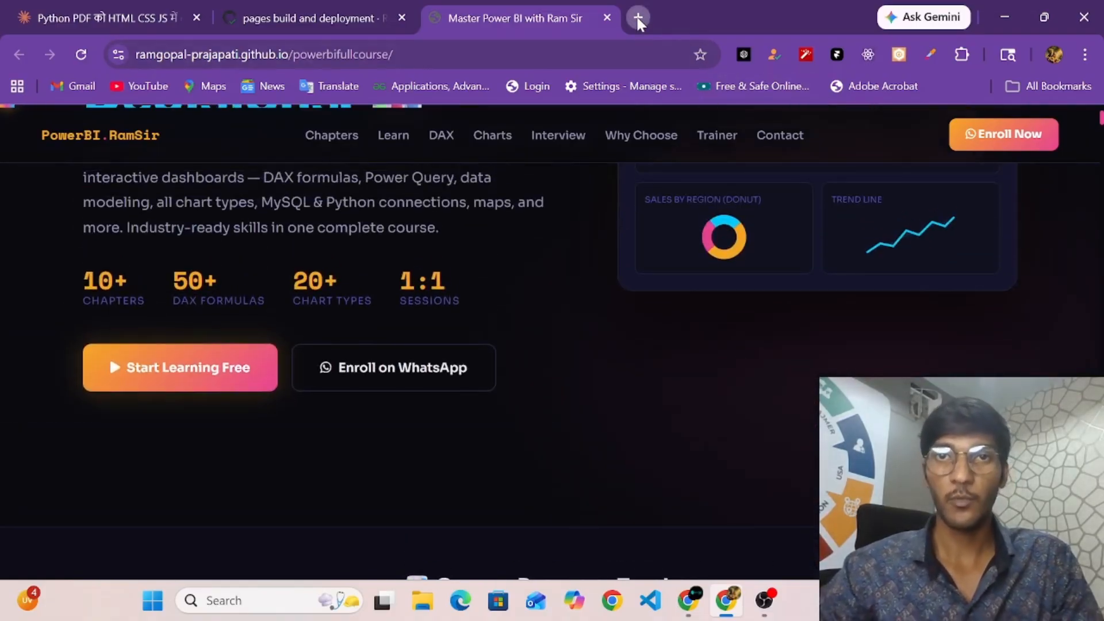
{"action": "left_click", "coordinate": [637, 17]}
{"action": "left_click", "coordinate": [463, 348]}
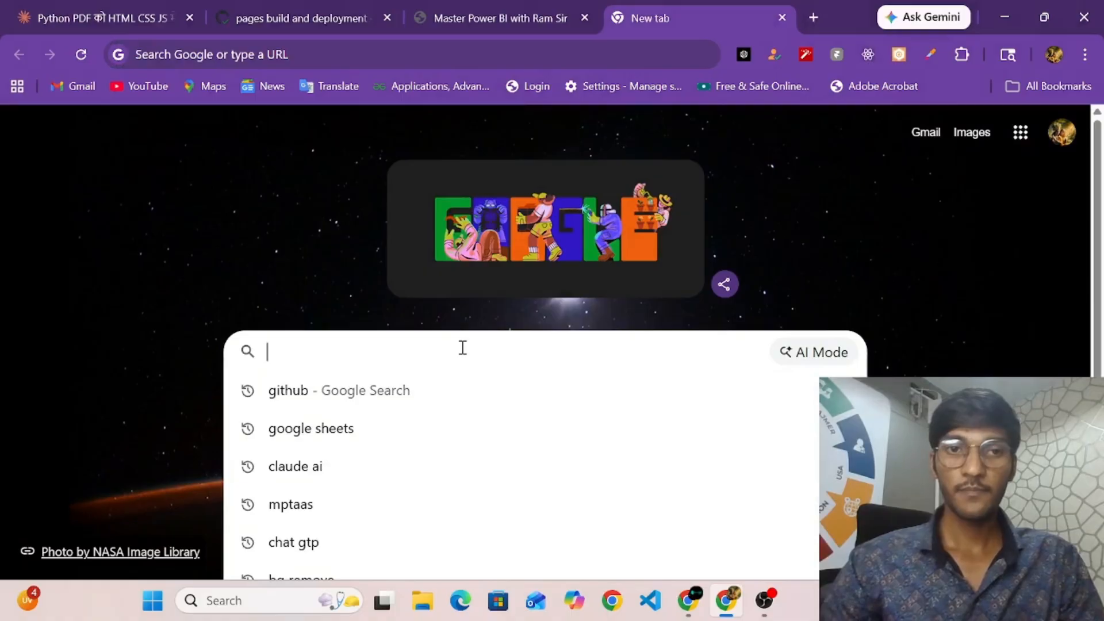
{"action": "type", "text": "in"}
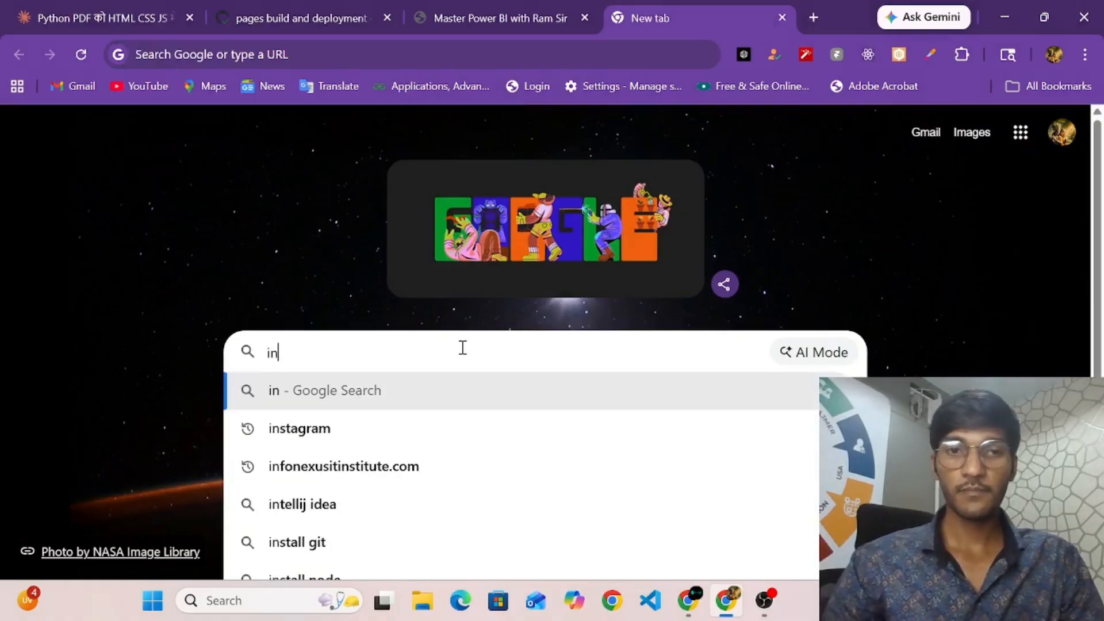
{"action": "key", "text": "Escape"}
Switch to the other Chrome window, search for "instagram login", open the Instagram login result and view the signed-in account's own profile
{"action": "left_click", "coordinate": [688, 601]}
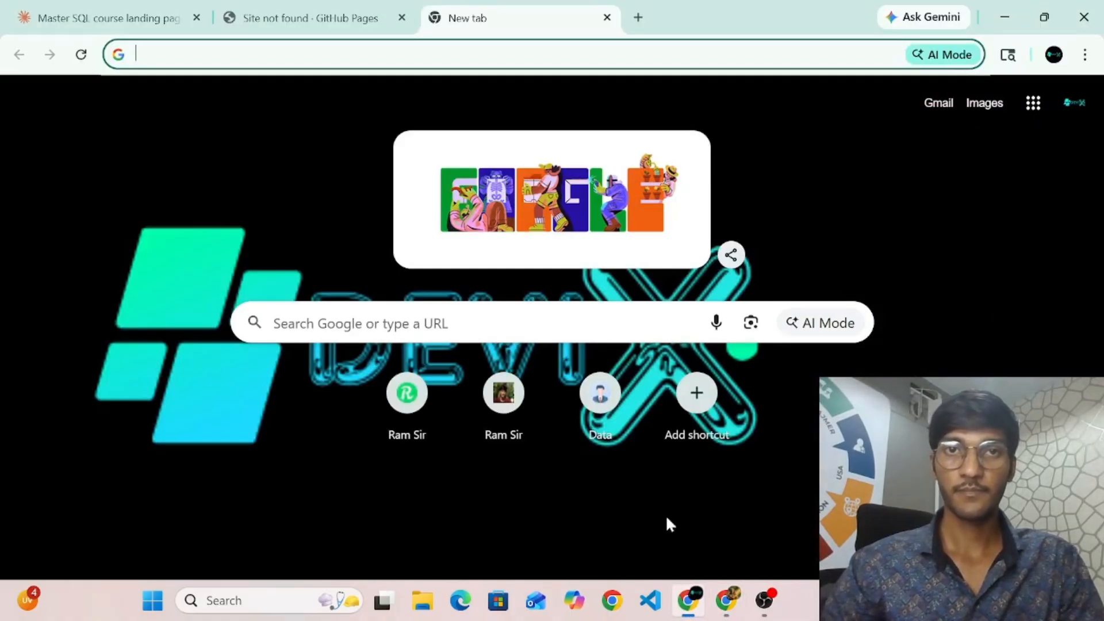
{"action": "left_click", "coordinate": [514, 340]}
{"action": "type", "text": "in"}
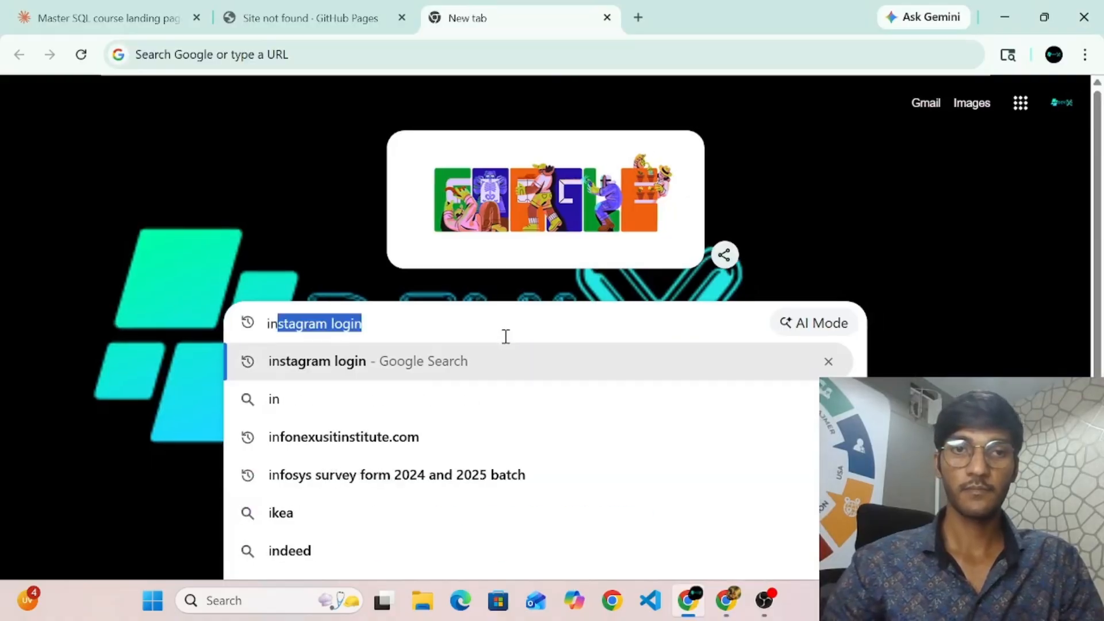
{"action": "key", "text": "Return"}
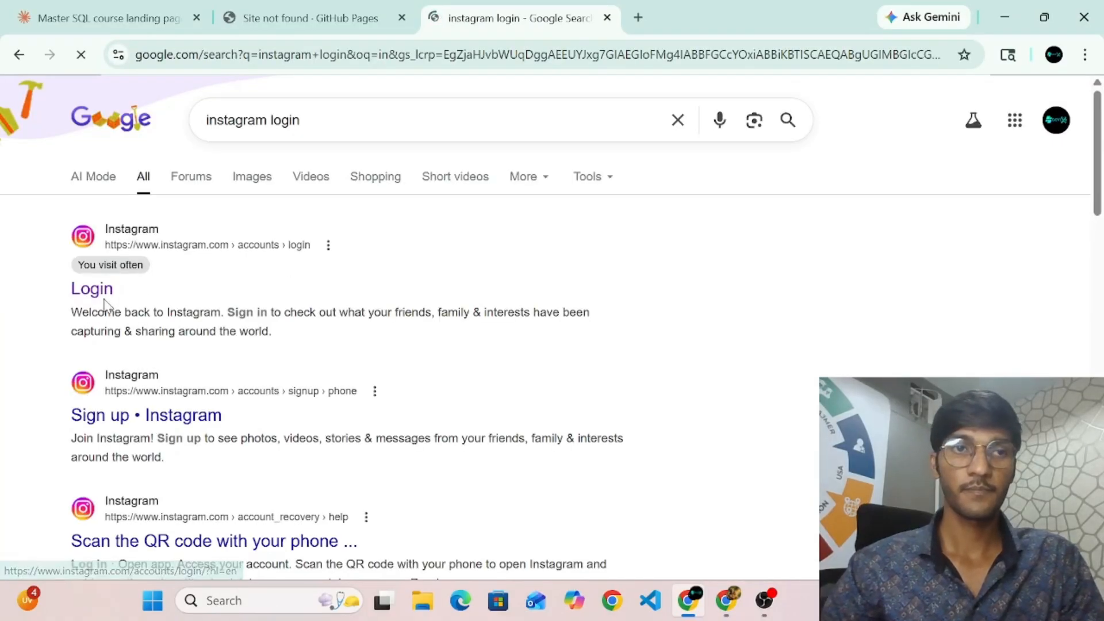
{"action": "left_click", "coordinate": [95, 291]}
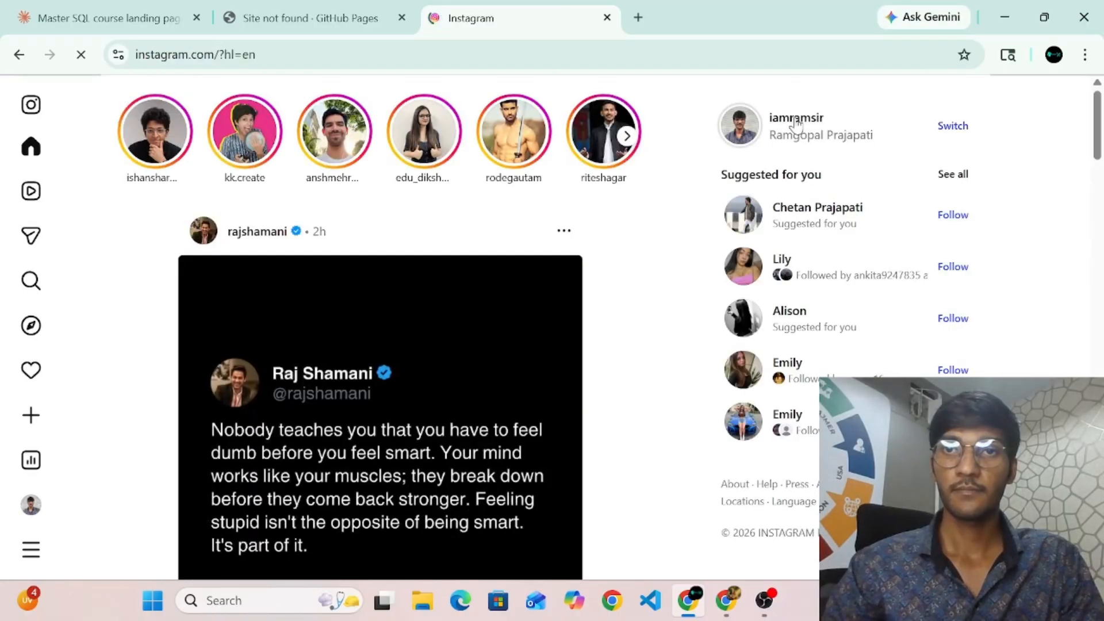
{"action": "left_click", "coordinate": [797, 121]}
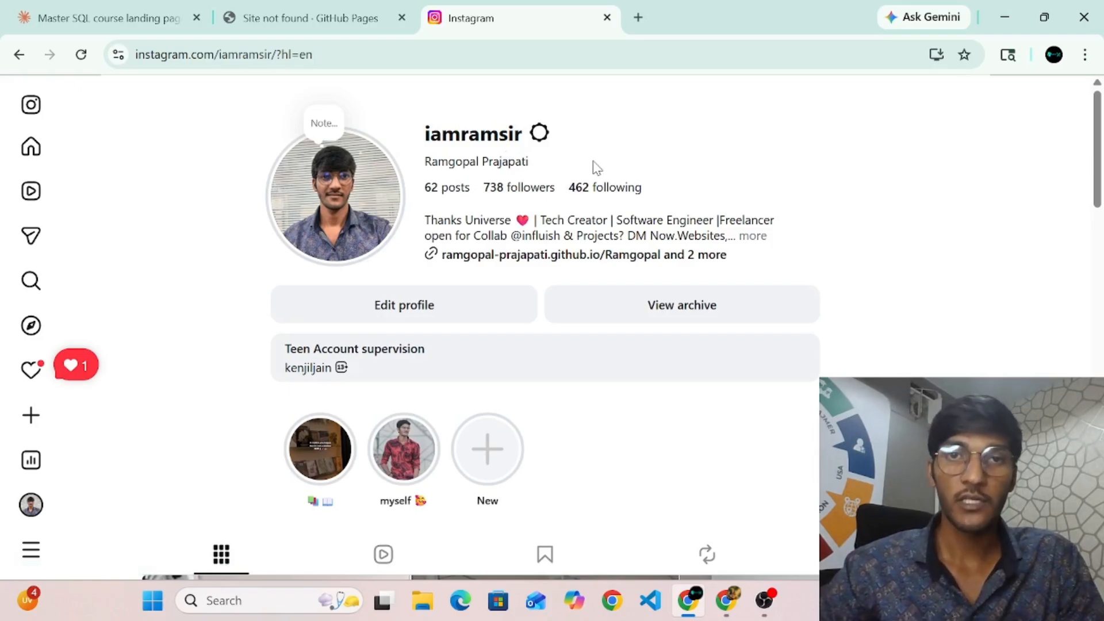
Search for "linkedin" in a new tab, open LinkedIn from the sponsored result and view the signed-in account's own profile
{"action": "left_click", "coordinate": [637, 18]}
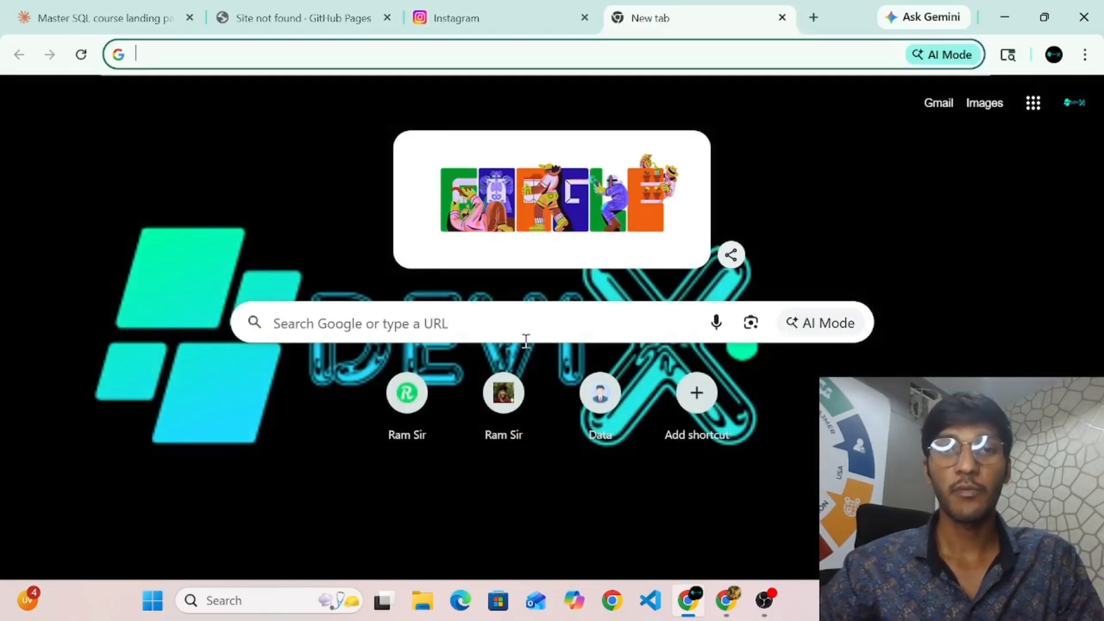
{"action": "left_click", "coordinate": [525, 338]}
{"action": "type", "text": "lin"}
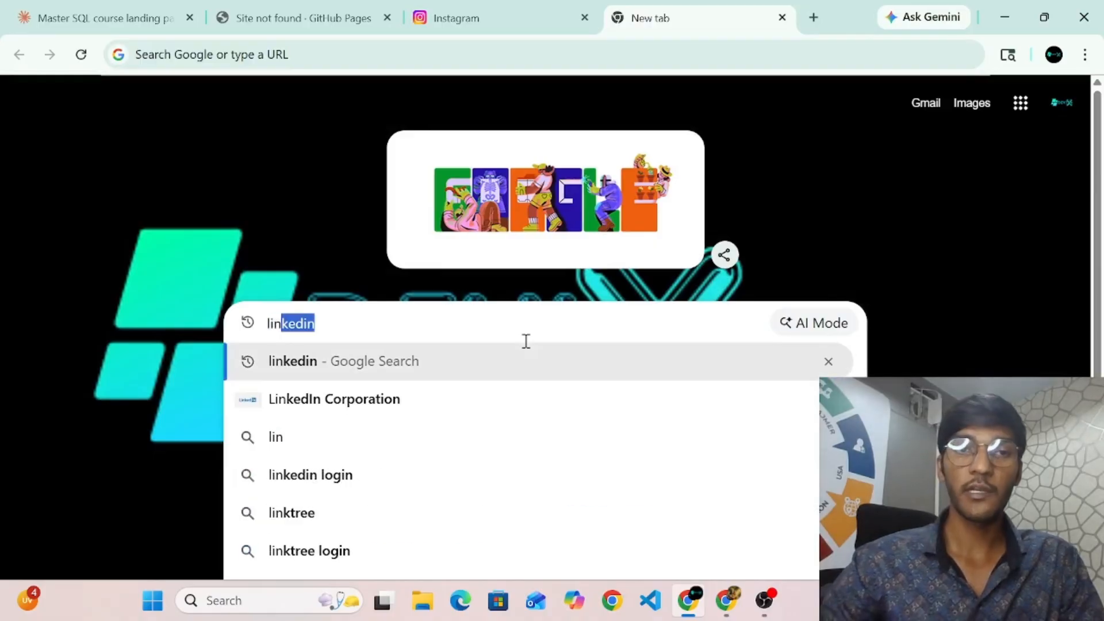
{"action": "key", "text": "Return"}
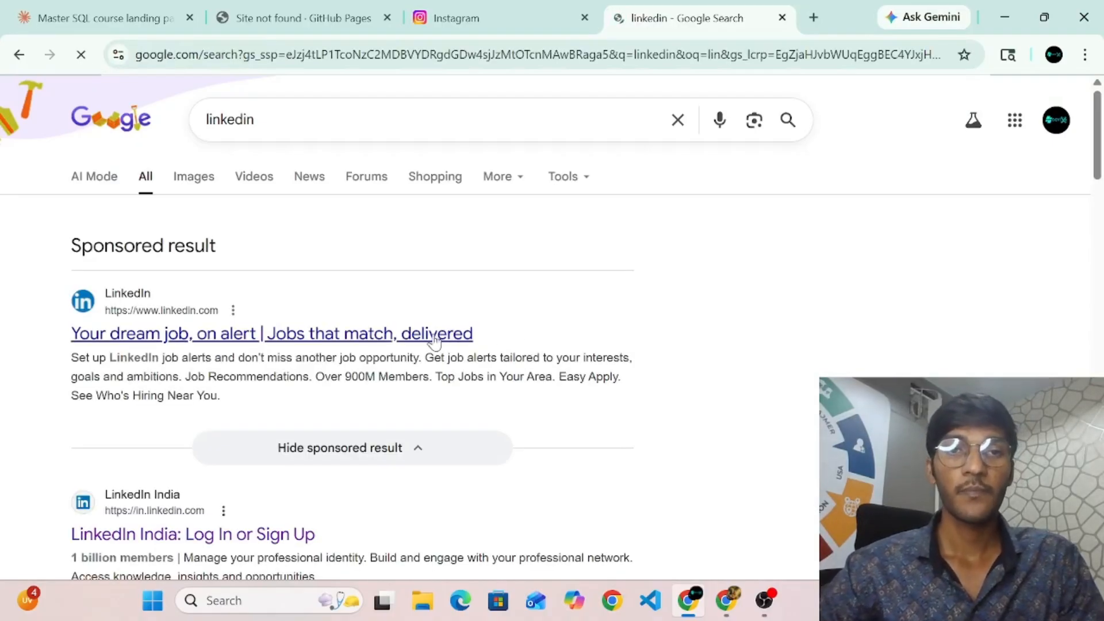
{"action": "left_click", "coordinate": [432, 338]}
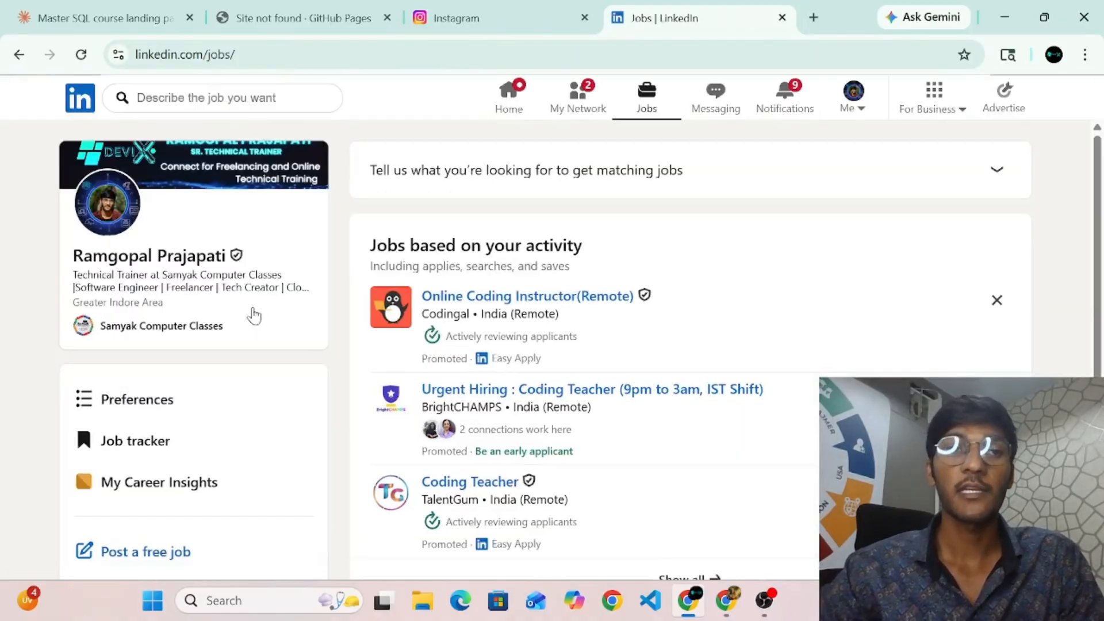
{"action": "left_click", "coordinate": [184, 262]}
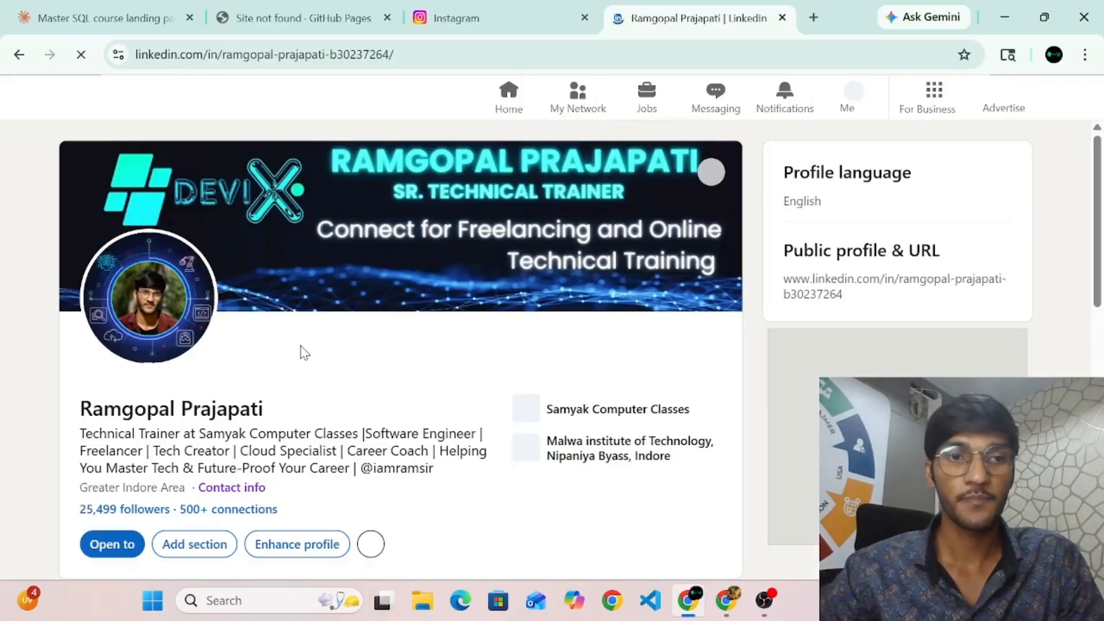
{"action": "scroll", "coordinate": [309, 355], "scroll_direction": "down", "scroll_amount": 1}
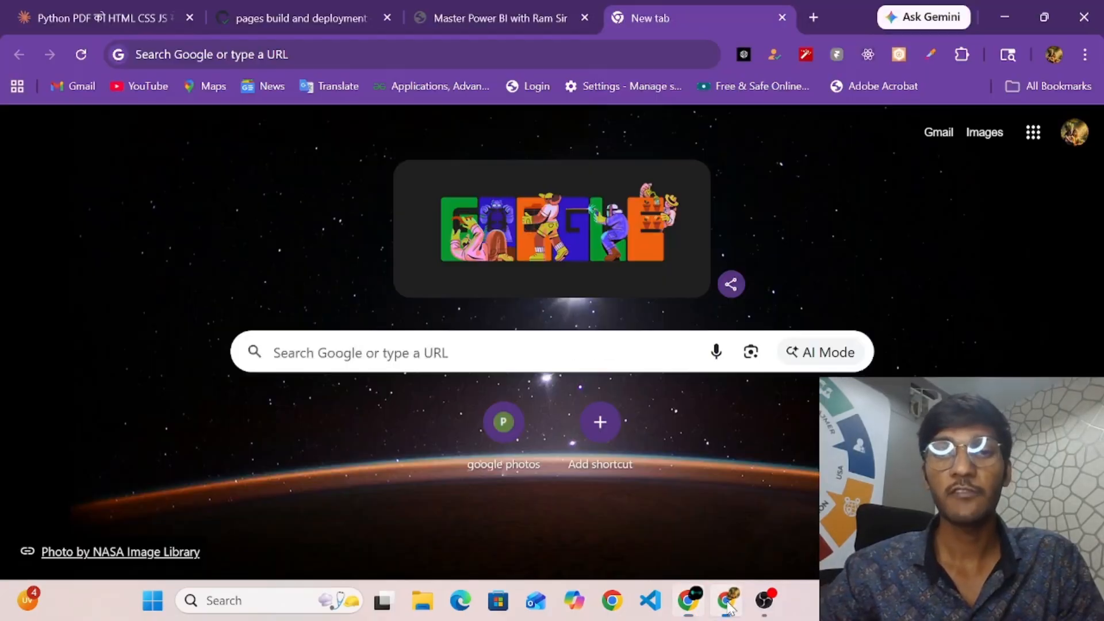
Return to the Master Power BI course page in the first Chrome window and read through the chapter overview to the "What is Power BI?" definition
{"action": "left_click", "coordinate": [726, 600]}
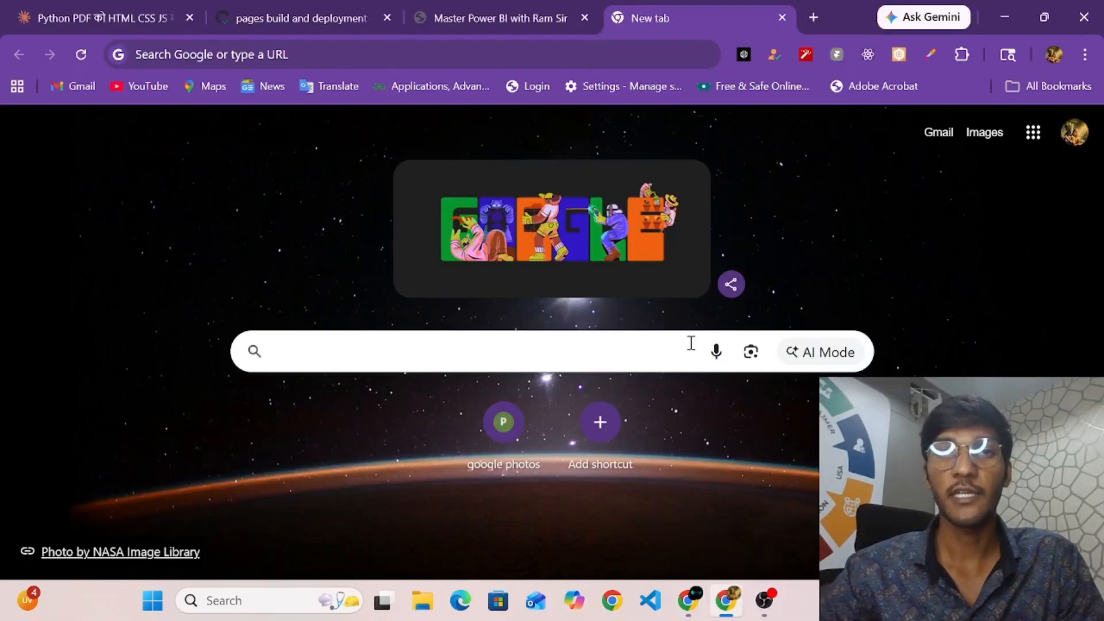
{"action": "left_click", "coordinate": [441, 8]}
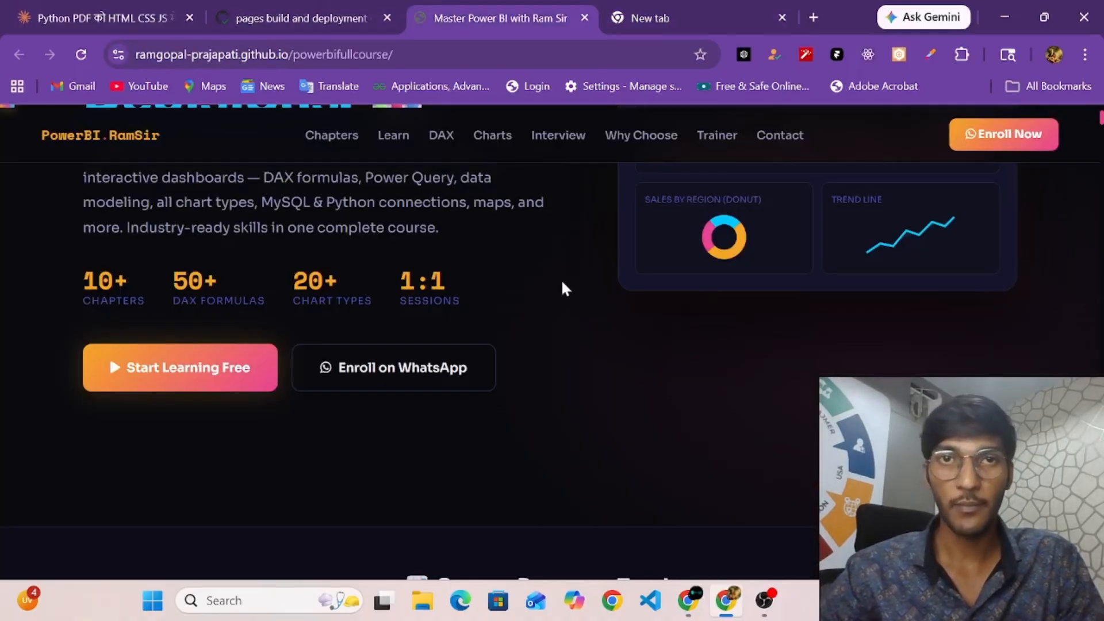
{"action": "scroll", "coordinate": [565, 288], "scroll_direction": "down", "scroll_amount": 4}
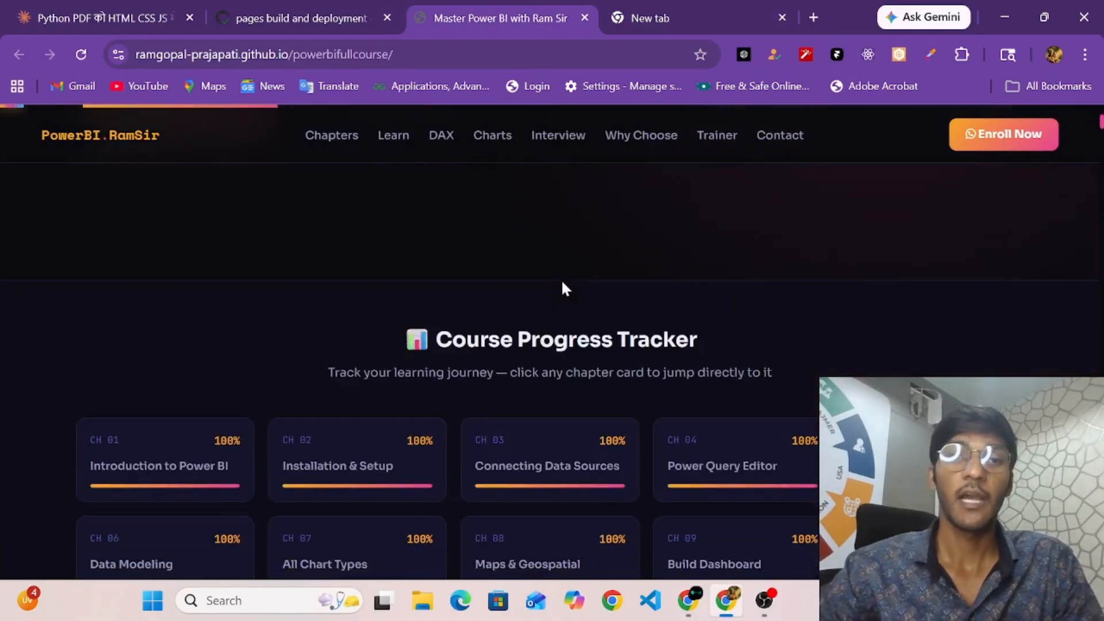
{"action": "scroll", "coordinate": [564, 285], "scroll_direction": "down", "scroll_amount": 20}
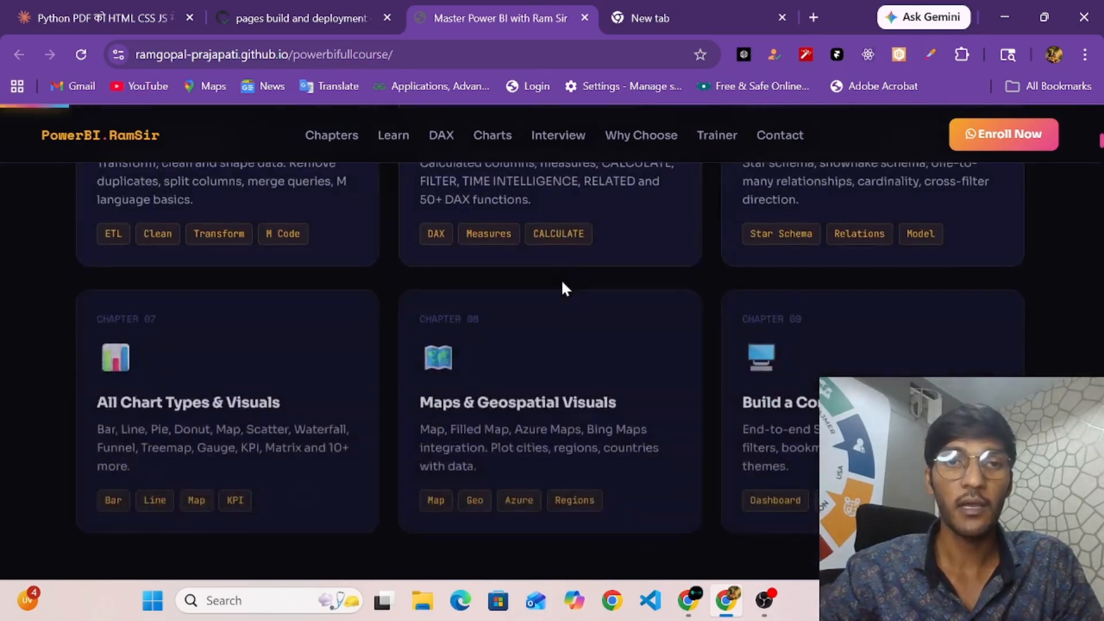
{"action": "scroll", "coordinate": [562, 282], "scroll_direction": "down", "scroll_amount": 12}
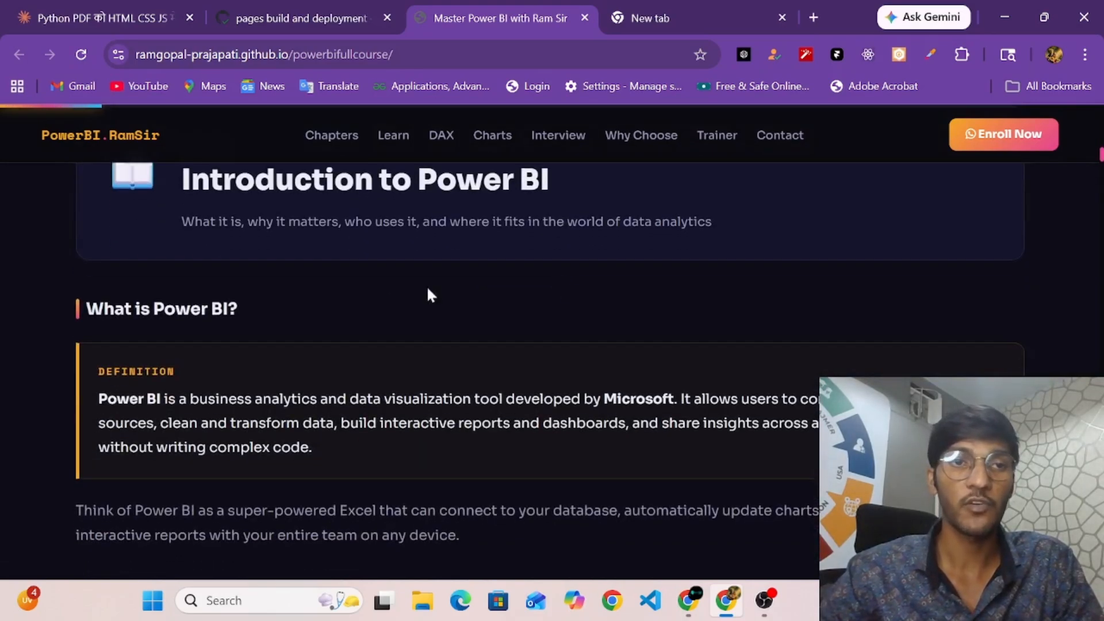
{"action": "scroll", "coordinate": [313, 283], "scroll_direction": "down", "scroll_amount": 1}
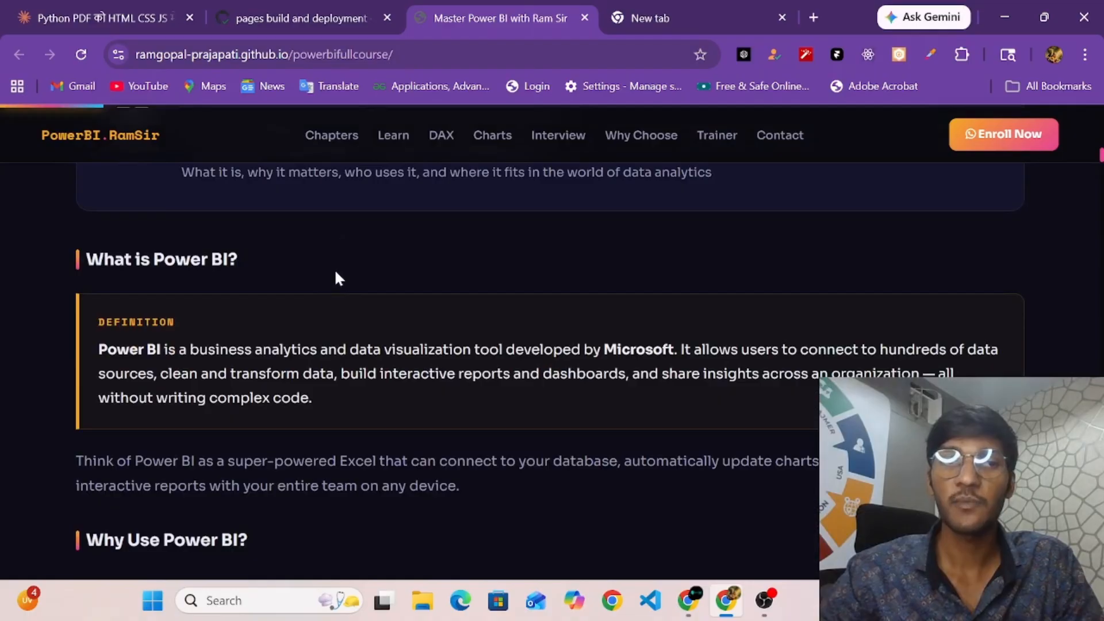
Read the "Why Use Power BI?" cards in the introduction chapter of the course page
{"action": "scroll", "coordinate": [336, 274], "scroll_direction": "down", "scroll_amount": 2}
{"action": "scroll", "coordinate": [381, 397], "scroll_direction": "down", "scroll_amount": 4}
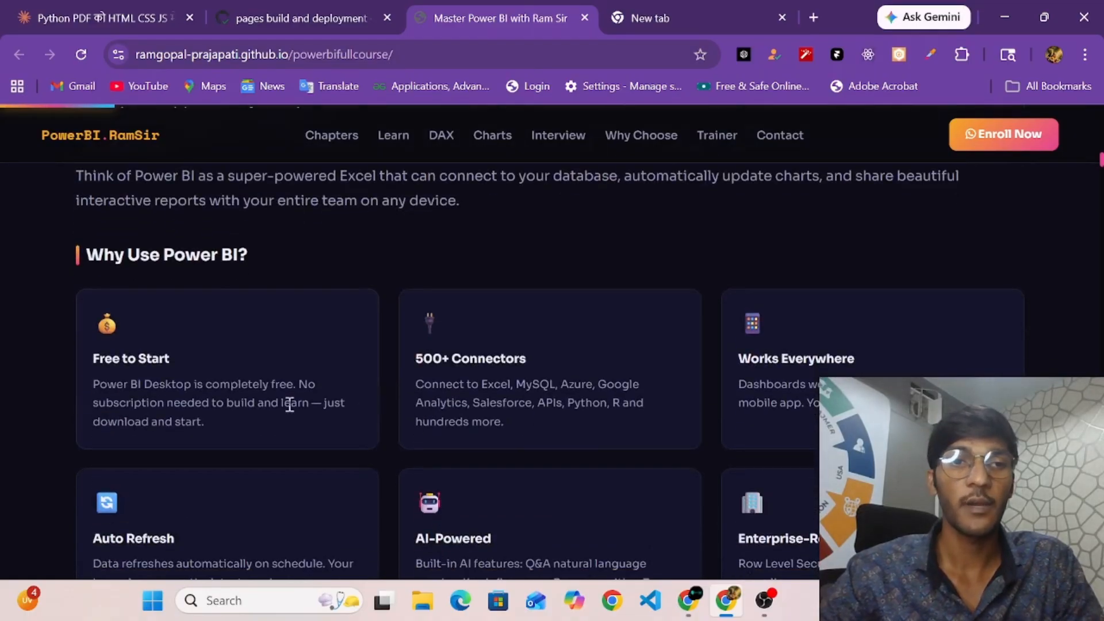
{"action": "scroll", "coordinate": [358, 367], "scroll_direction": "down", "scroll_amount": 3}
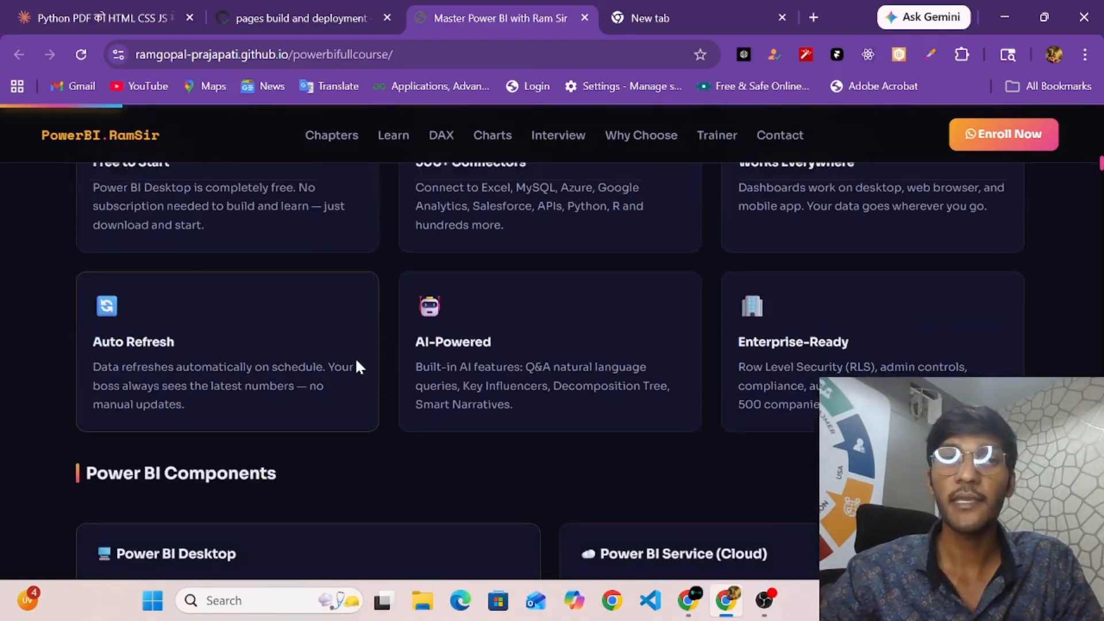
{"action": "scroll", "coordinate": [356, 367], "scroll_direction": "up", "scroll_amount": 2}
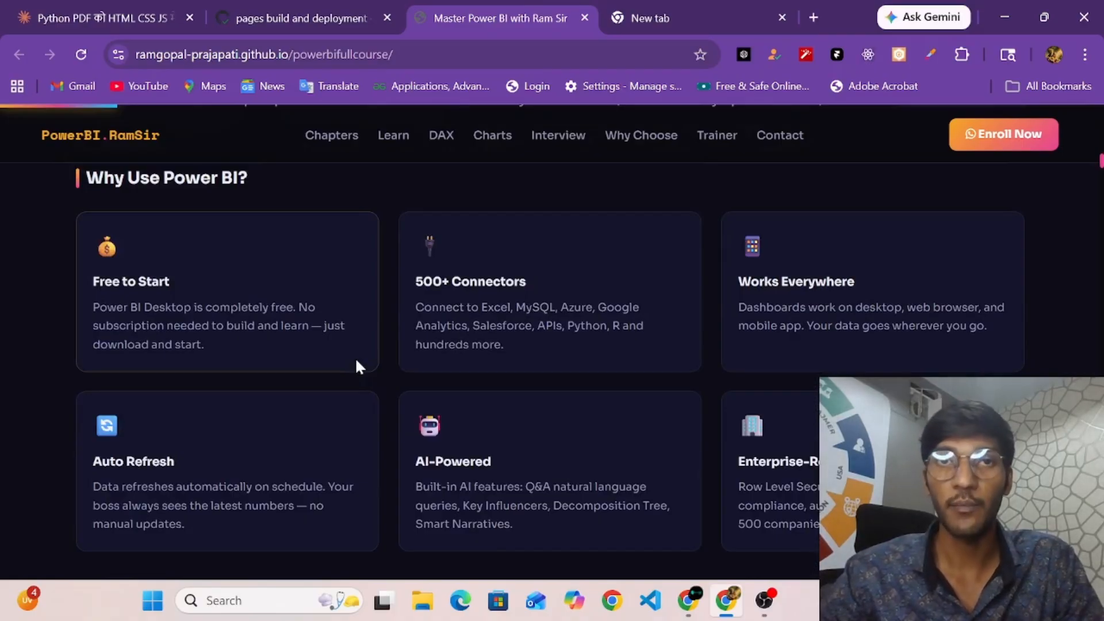
{"action": "scroll", "coordinate": [356, 367], "scroll_direction": "up", "scroll_amount": 2}
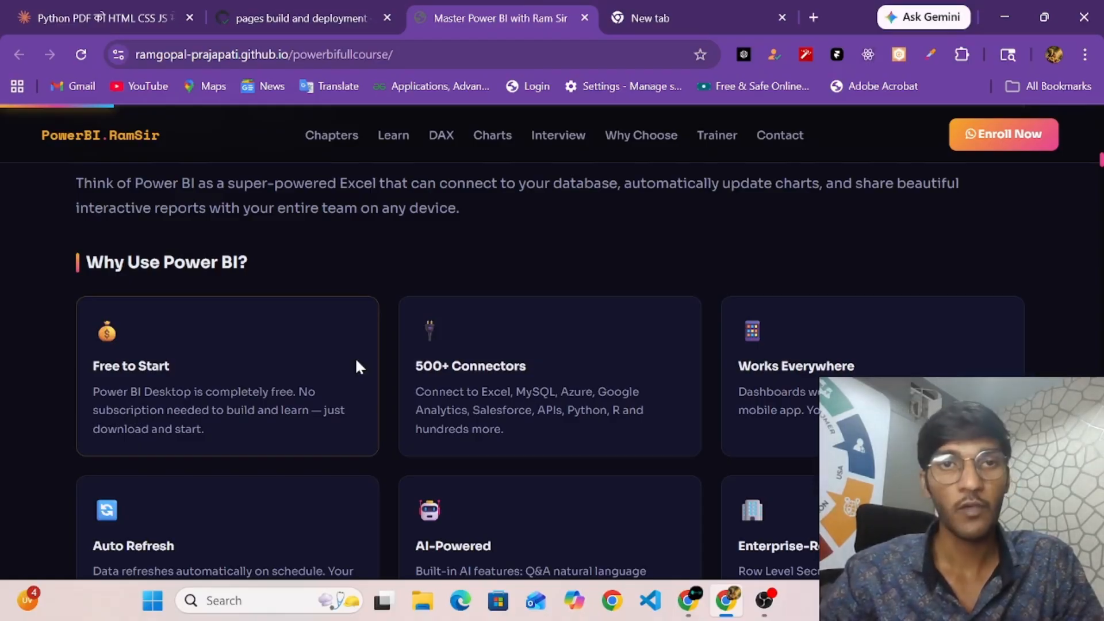
{"action": "scroll", "coordinate": [357, 366], "scroll_direction": "up", "scroll_amount": 6}
Read the Power BI components and the "Real-World Applications of Power BI" section of the course page
{"action": "scroll", "coordinate": [357, 366], "scroll_direction": "down", "scroll_amount": 7}
{"action": "scroll", "coordinate": [357, 366], "scroll_direction": "down", "scroll_amount": 10}
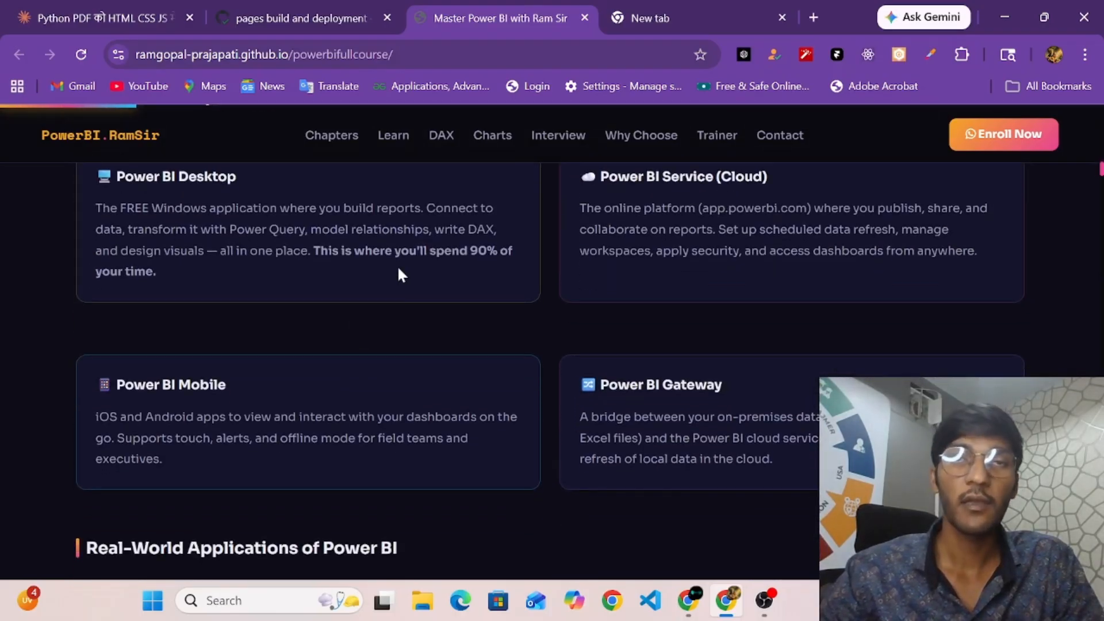
{"action": "scroll", "coordinate": [398, 269], "scroll_direction": "down", "scroll_amount": 5}
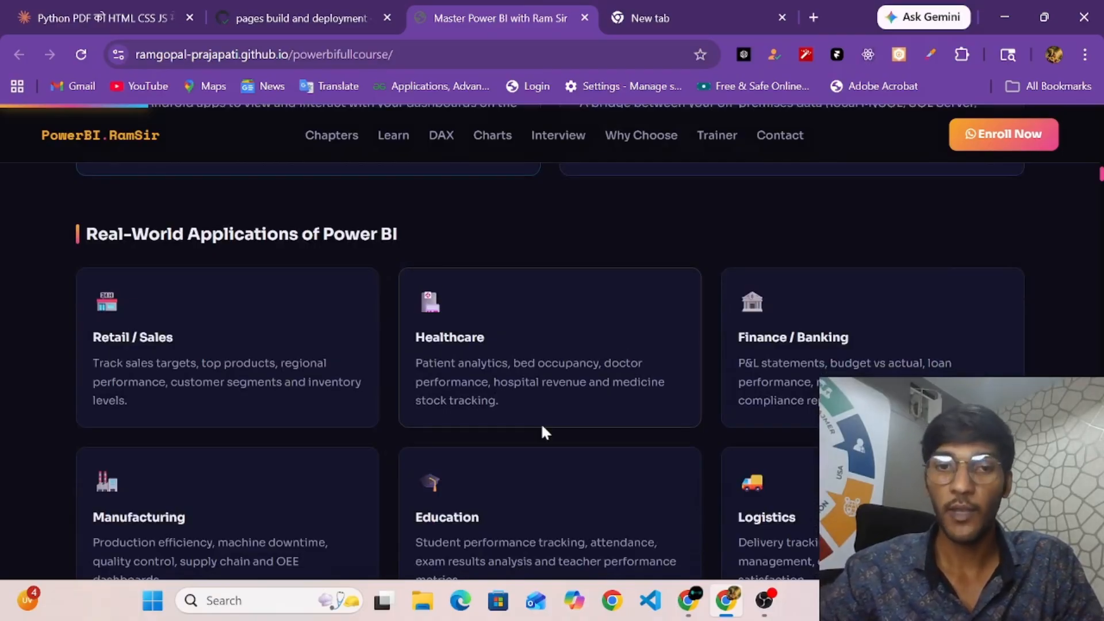
Find Power BI Desktop with the Windows search, launch it and start a blank report
{"action": "left_click", "coordinate": [251, 601]}
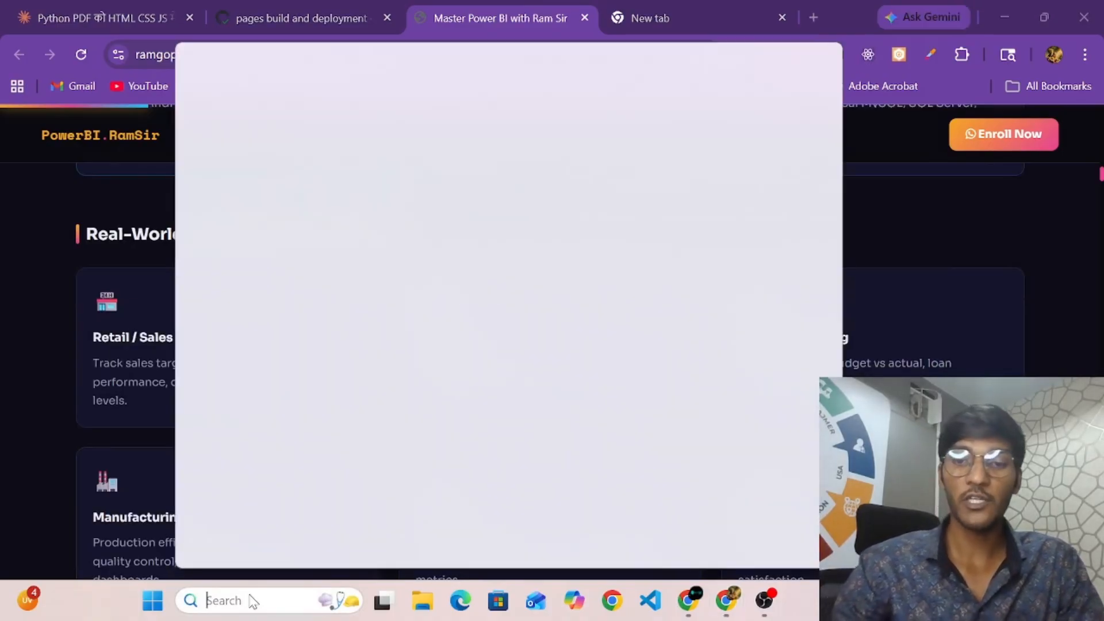
{"action": "type", "text": "powe"}
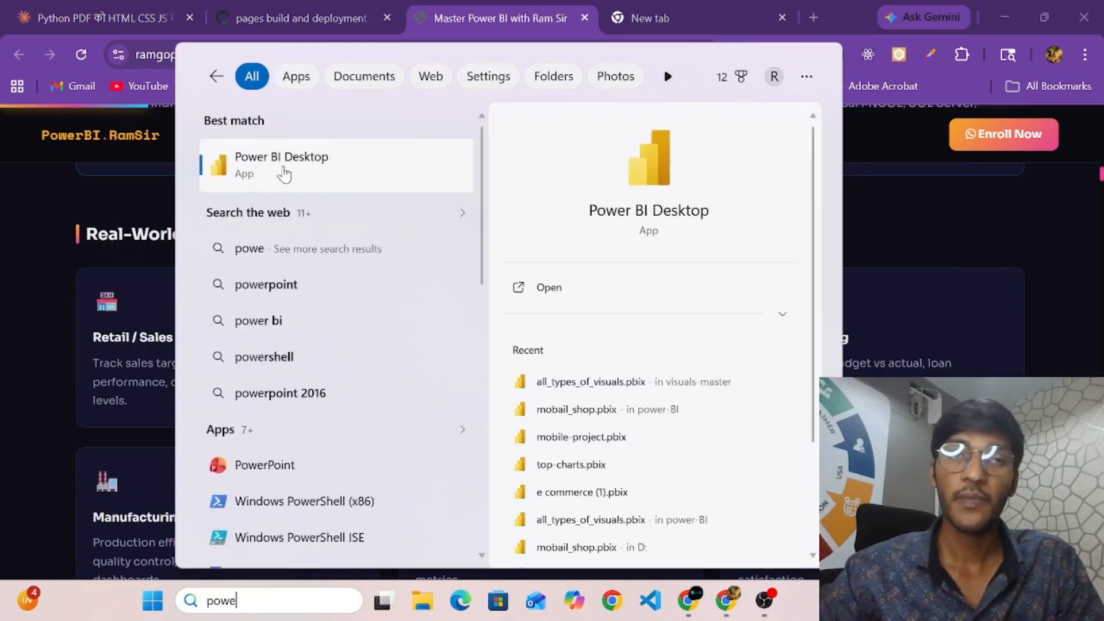
{"action": "left_click", "coordinate": [284, 172]}
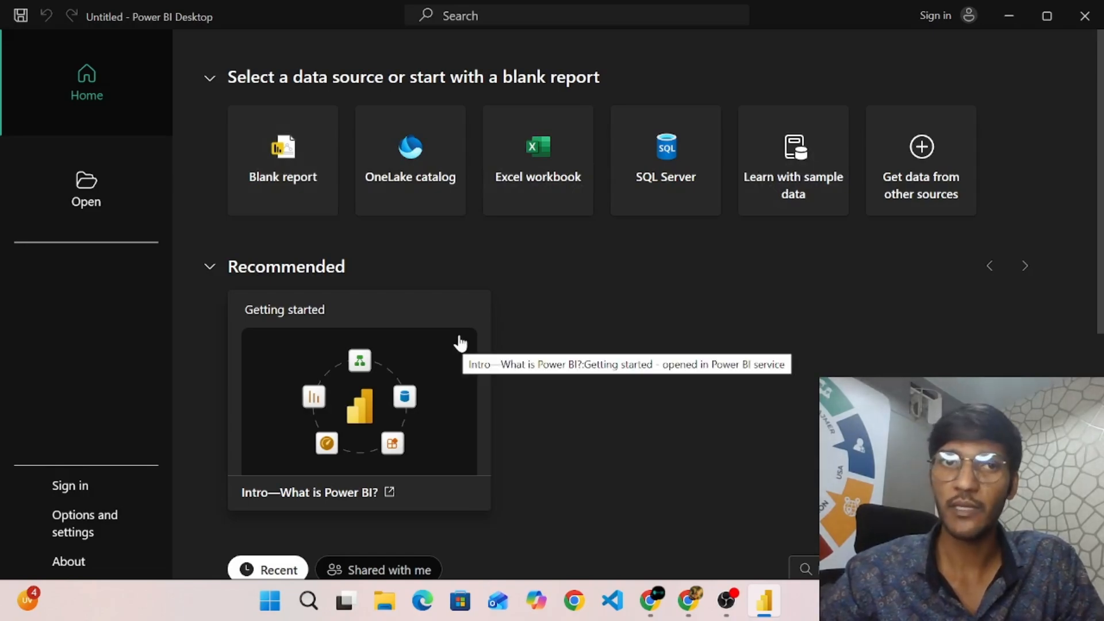
{"action": "left_click", "coordinate": [293, 164]}
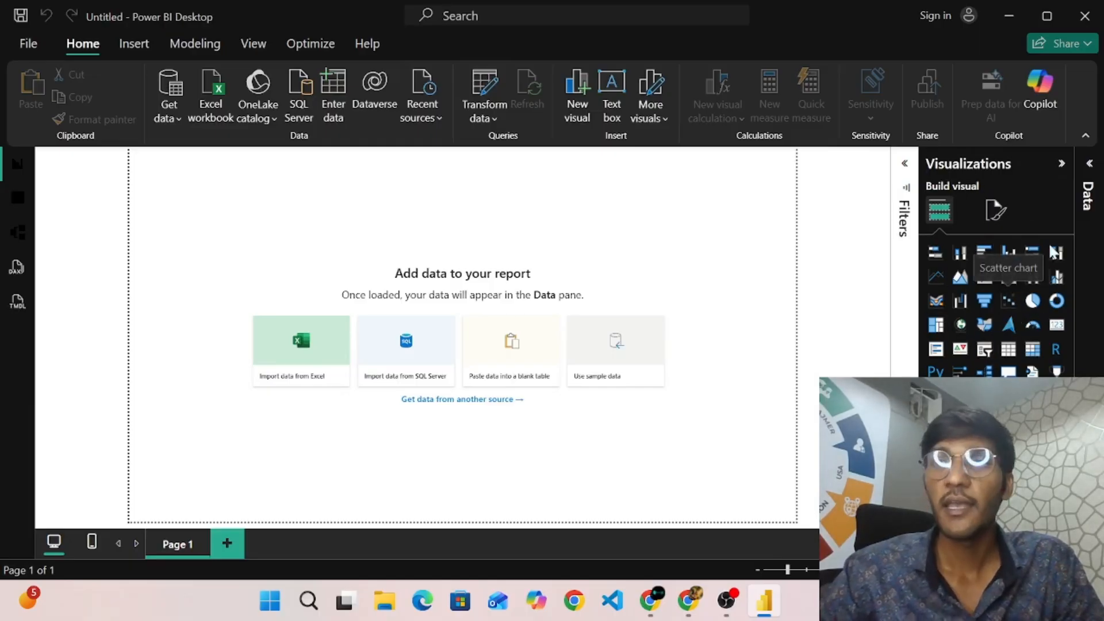
Expand the Data pane to inspect it, and collapse it again
{"action": "left_click", "coordinate": [1090, 167]}
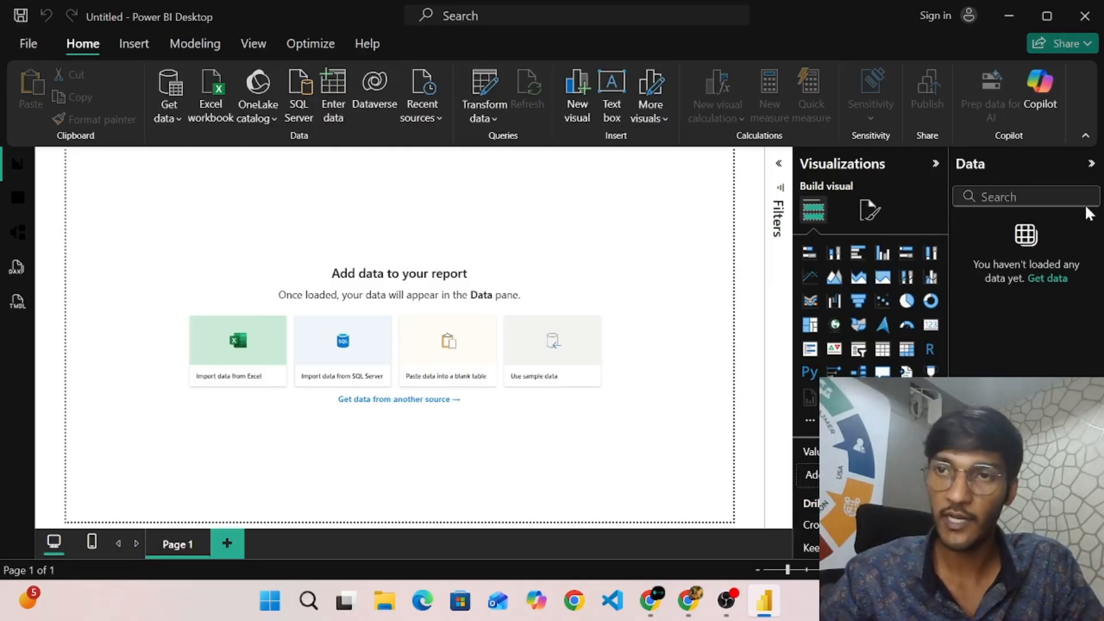
{"action": "left_click", "coordinate": [1091, 166]}
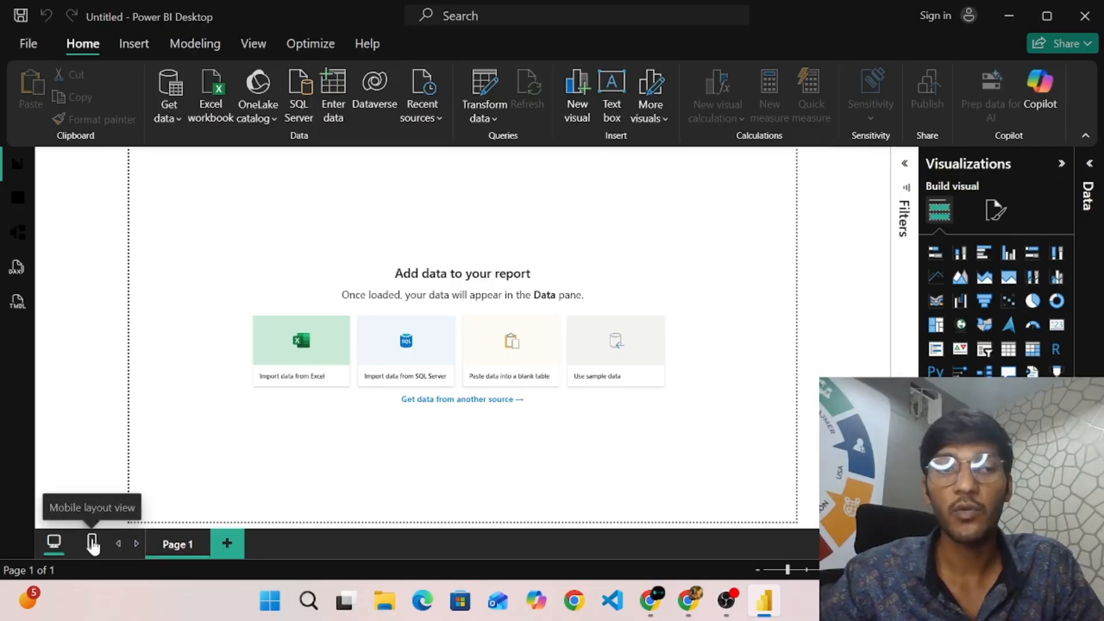
Preview the blank report page in the mobile layout view, and return to the desktop layout view
{"action": "left_click", "coordinate": [92, 542]}
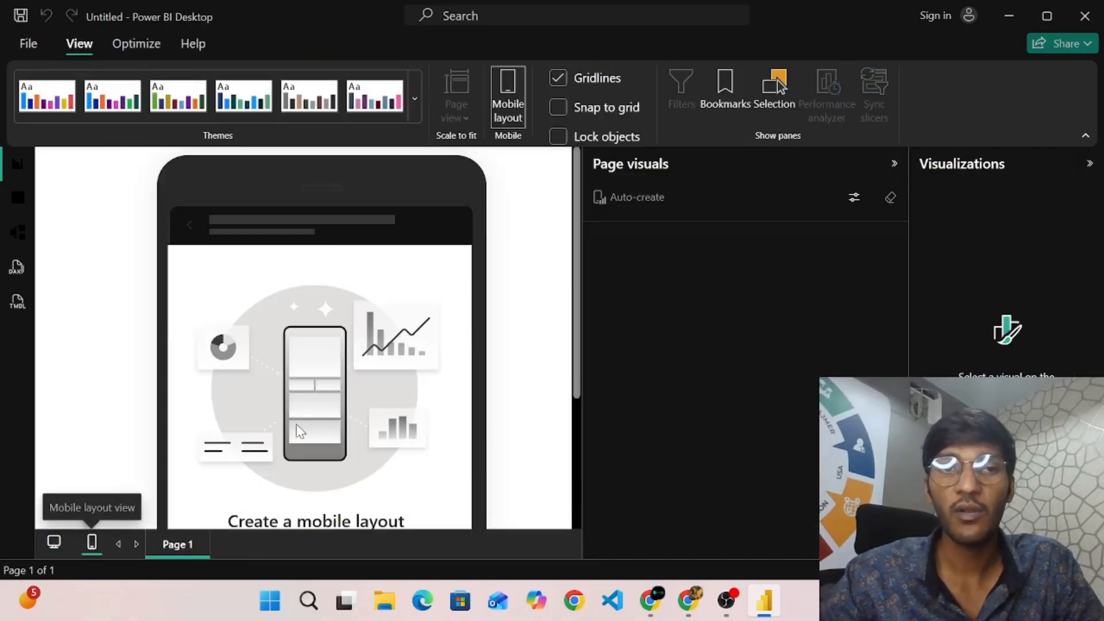
{"action": "scroll", "coordinate": [299, 431], "scroll_direction": "down", "scroll_amount": 3}
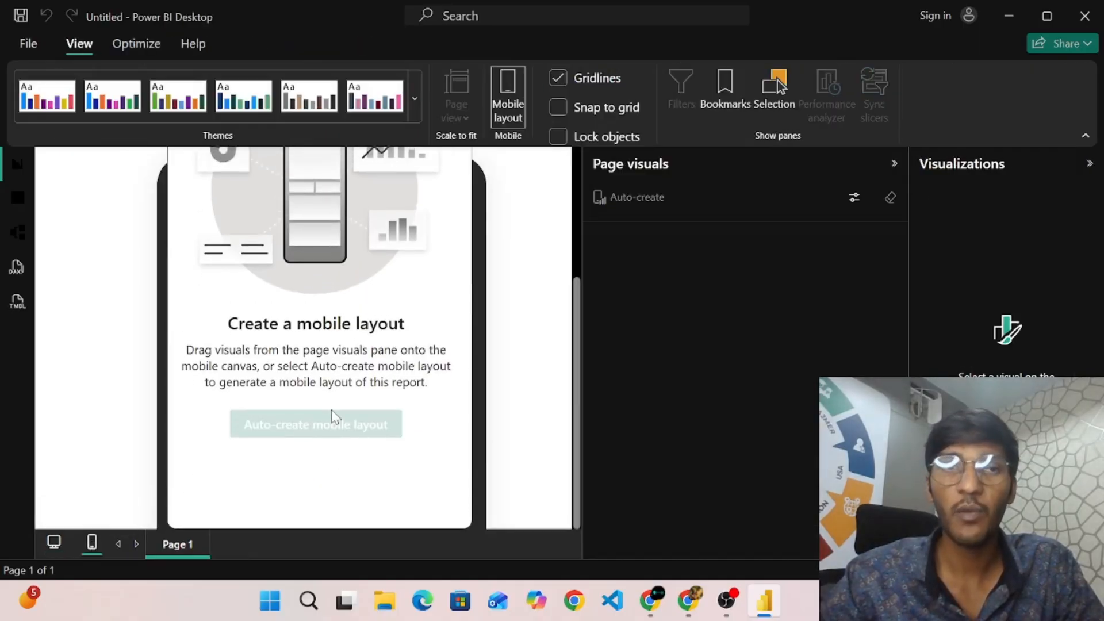
{"action": "scroll", "coordinate": [417, 253], "scroll_direction": "up", "scroll_amount": 3}
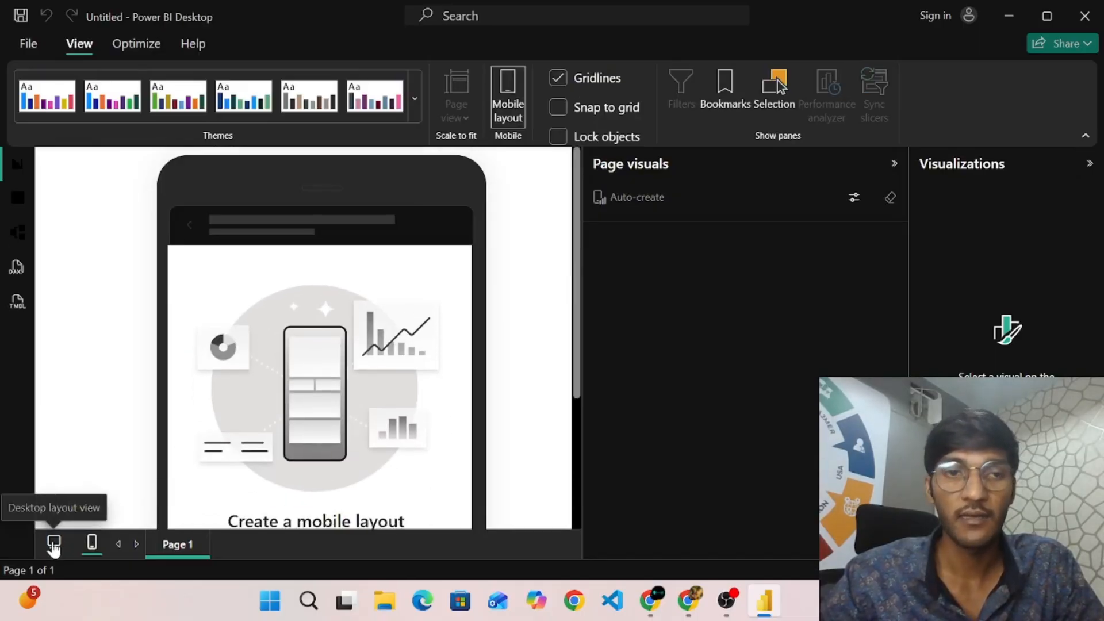
{"action": "left_click", "coordinate": [54, 543]}
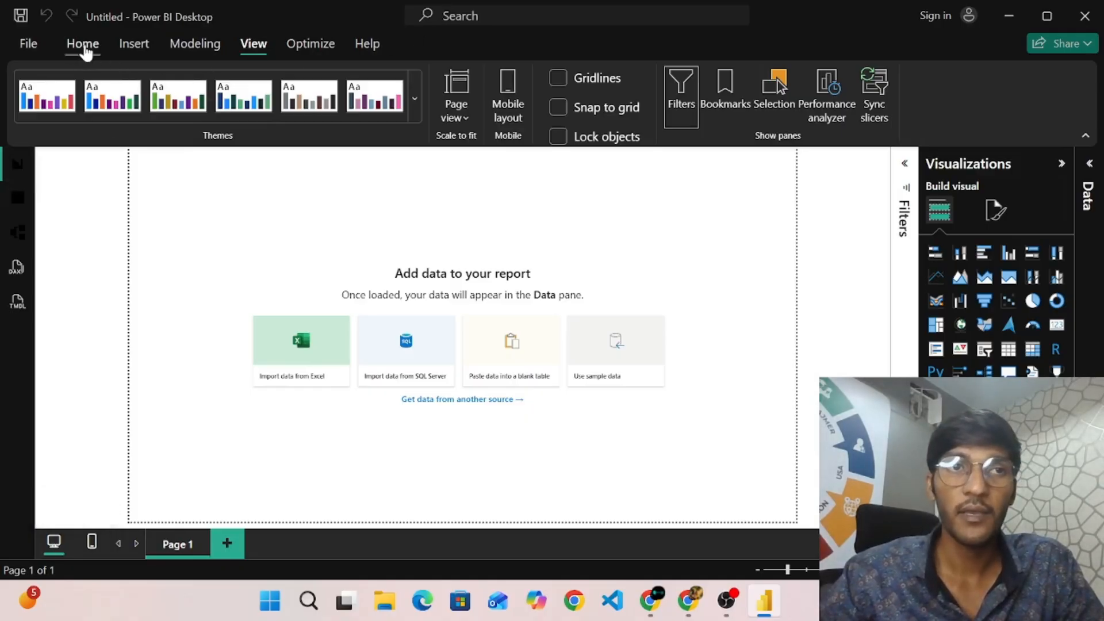
Look through the common data sources offered by Get data, and close the list without choosing one
{"action": "left_click", "coordinate": [84, 46]}
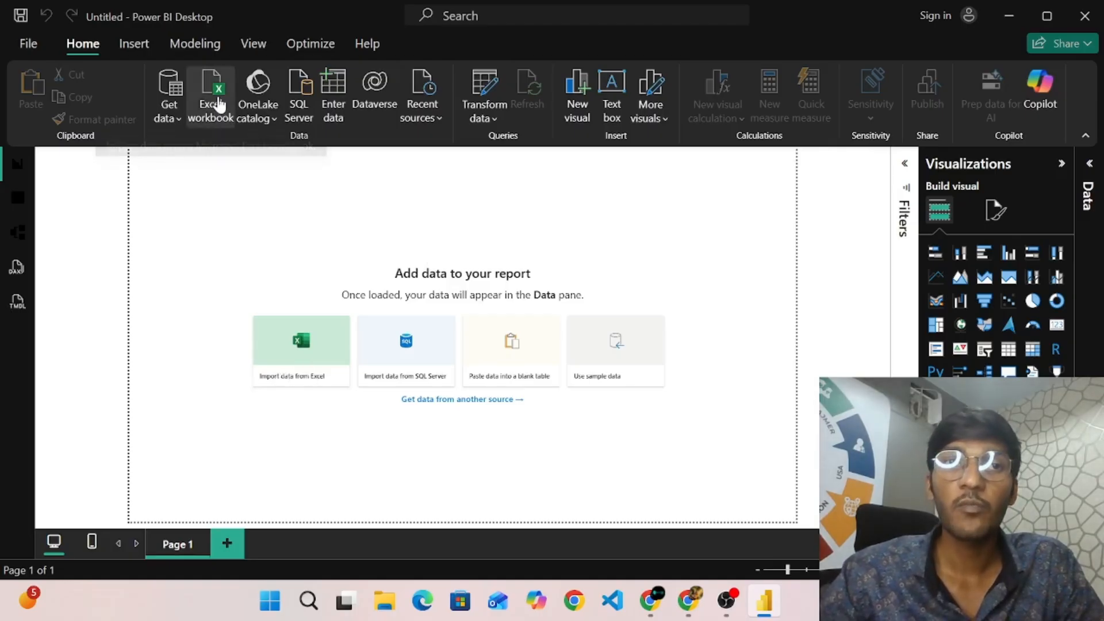
{"action": "left_click", "coordinate": [179, 120]}
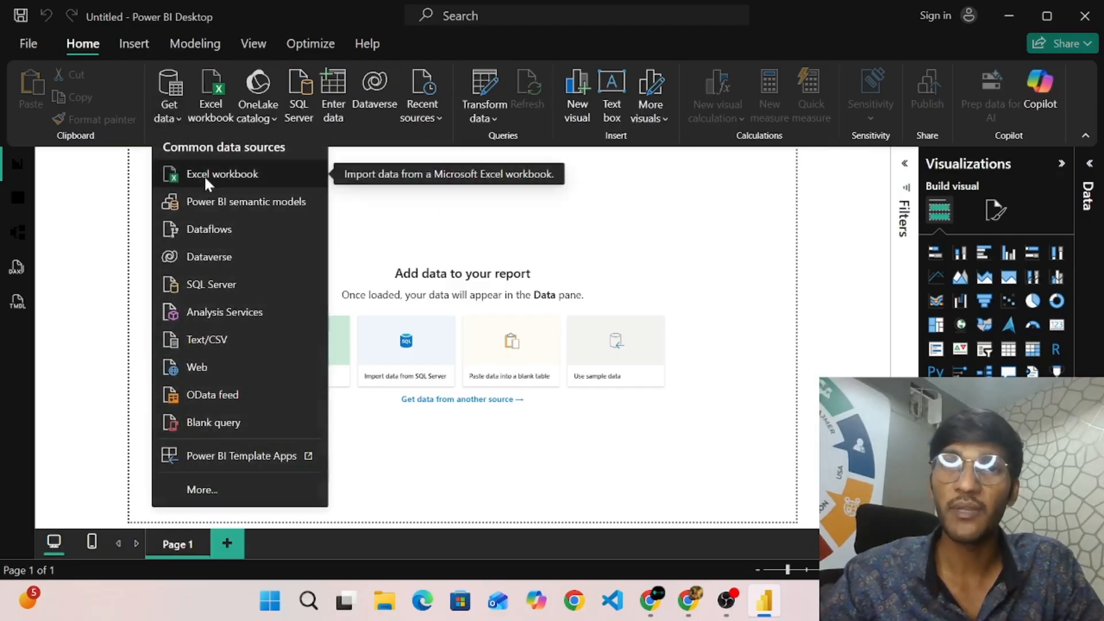
{"action": "left_click", "coordinate": [371, 207]}
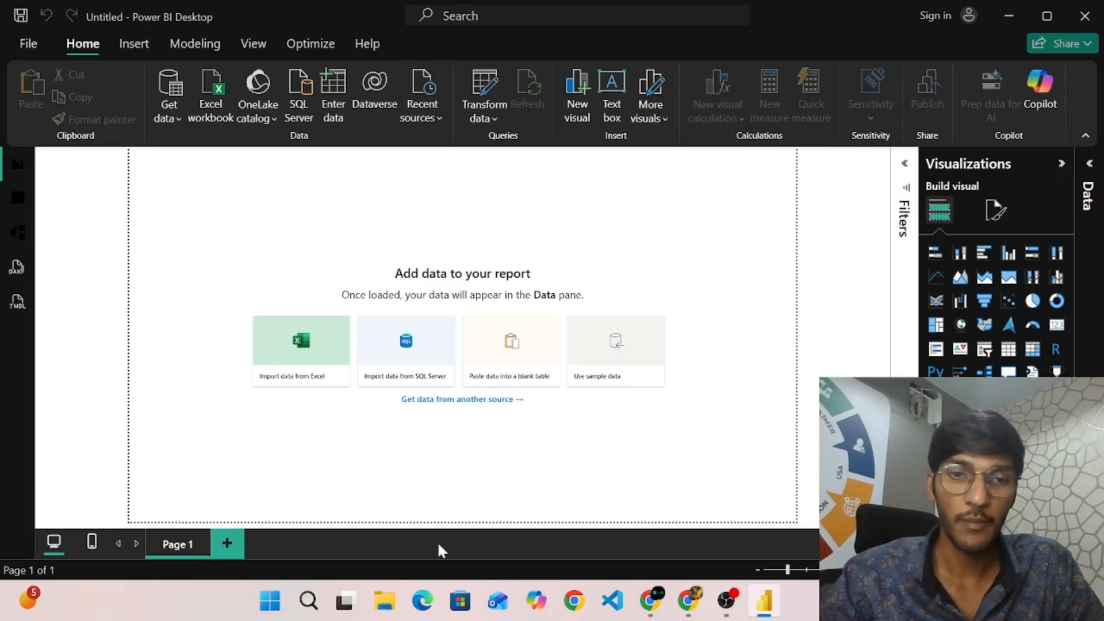
Switch to File Explorer, open the "Why Power BI?" image from the Desktop folder and examine its Power BI Components diagram
{"action": "left_click", "coordinate": [384, 601]}
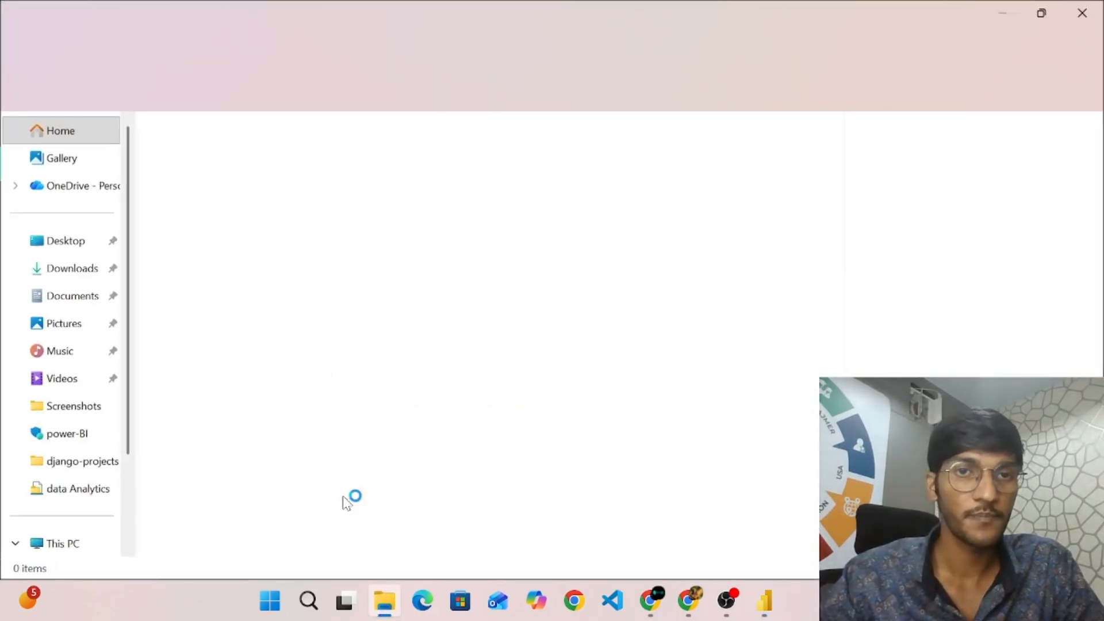
{"action": "left_click", "coordinate": [70, 274]}
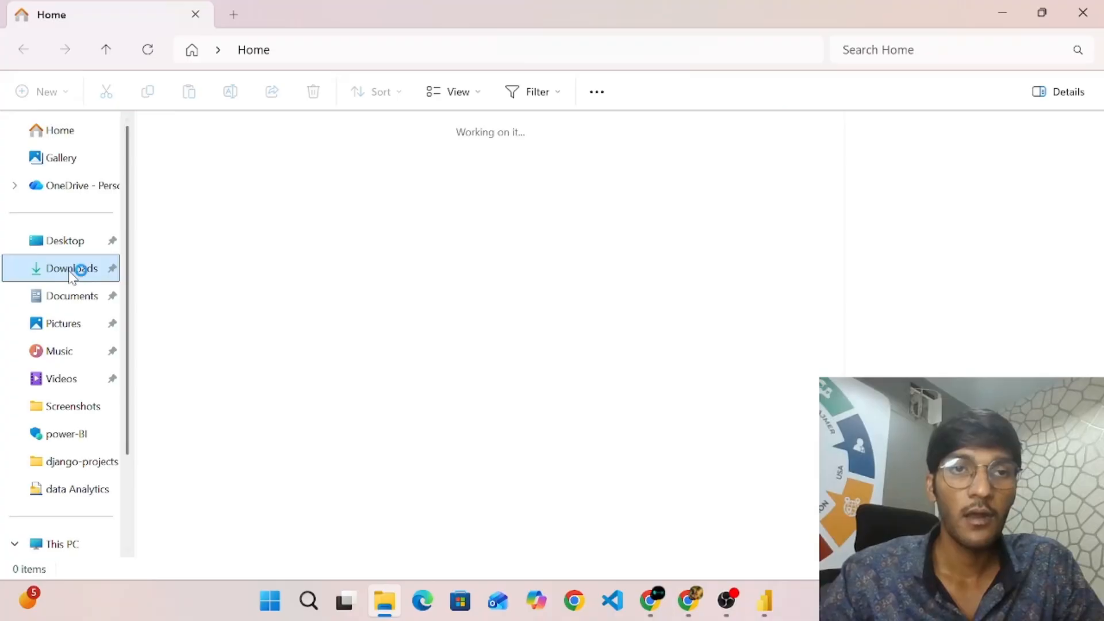
{"action": "left_click", "coordinate": [58, 242]}
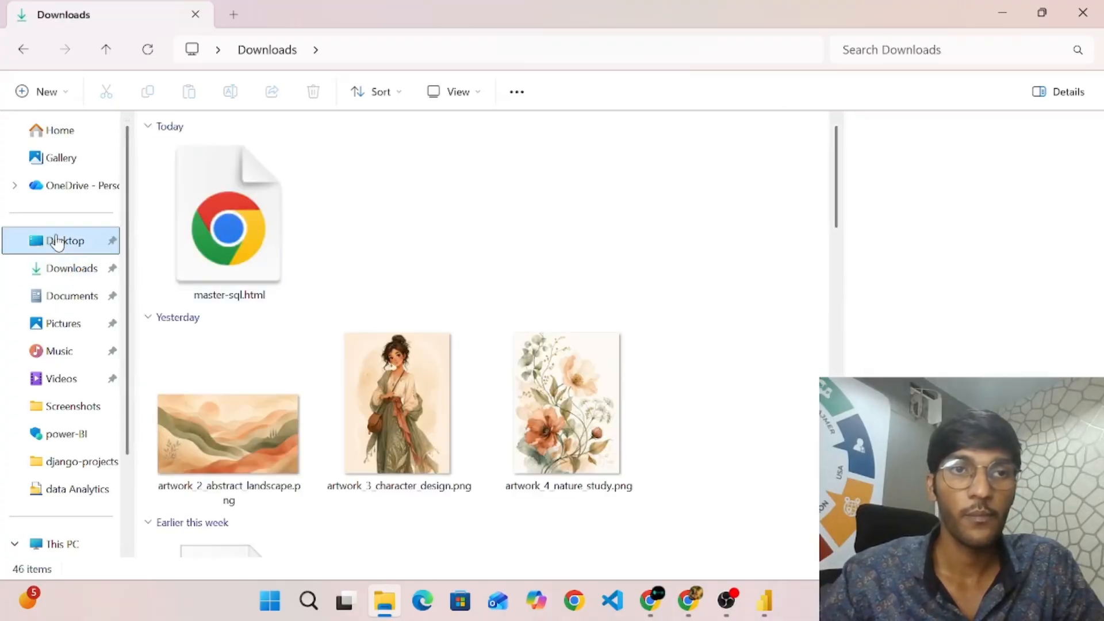
{"action": "left_click", "coordinate": [767, 270]}
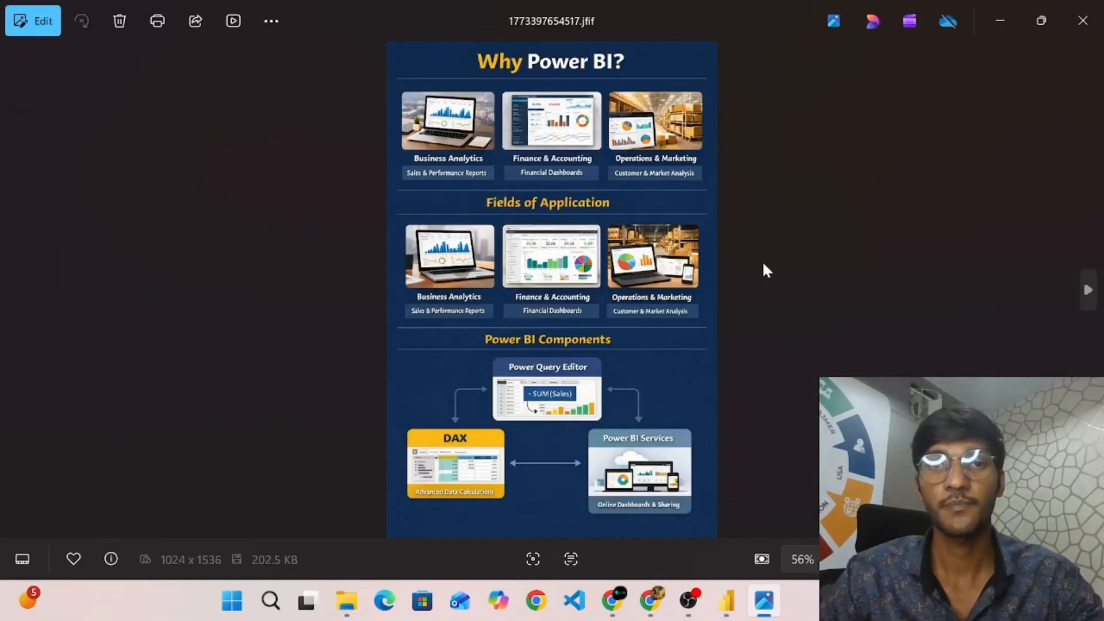
{"action": "scroll", "coordinate": [764, 269], "scroll_direction": "up", "scroll_amount": 3}
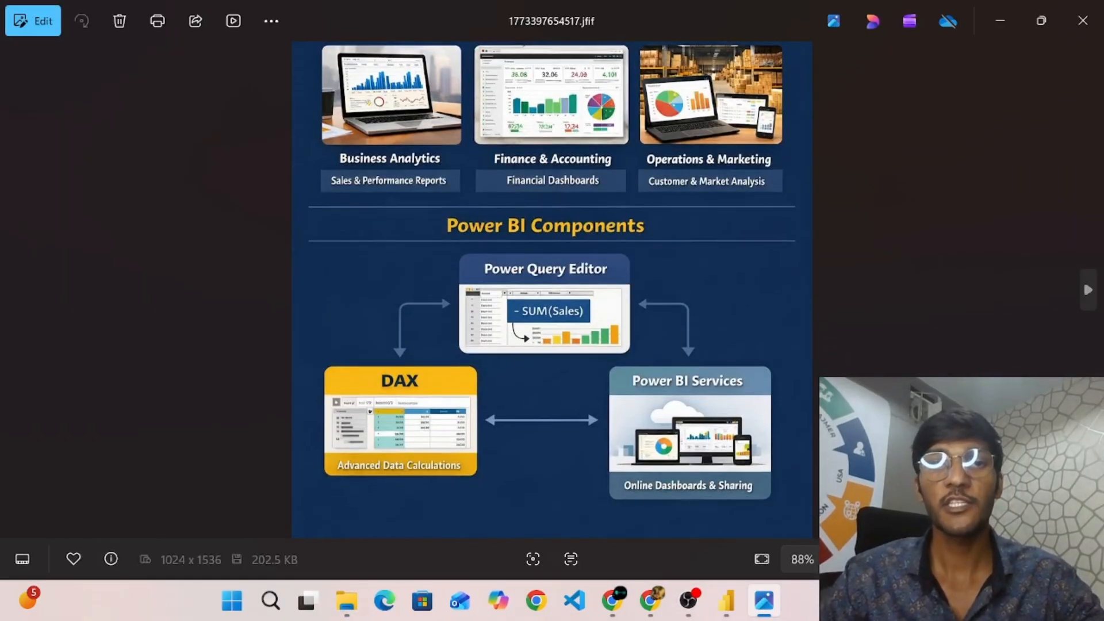
{"action": "scroll", "coordinate": [485, 237], "scroll_direction": "up", "scroll_amount": 1}
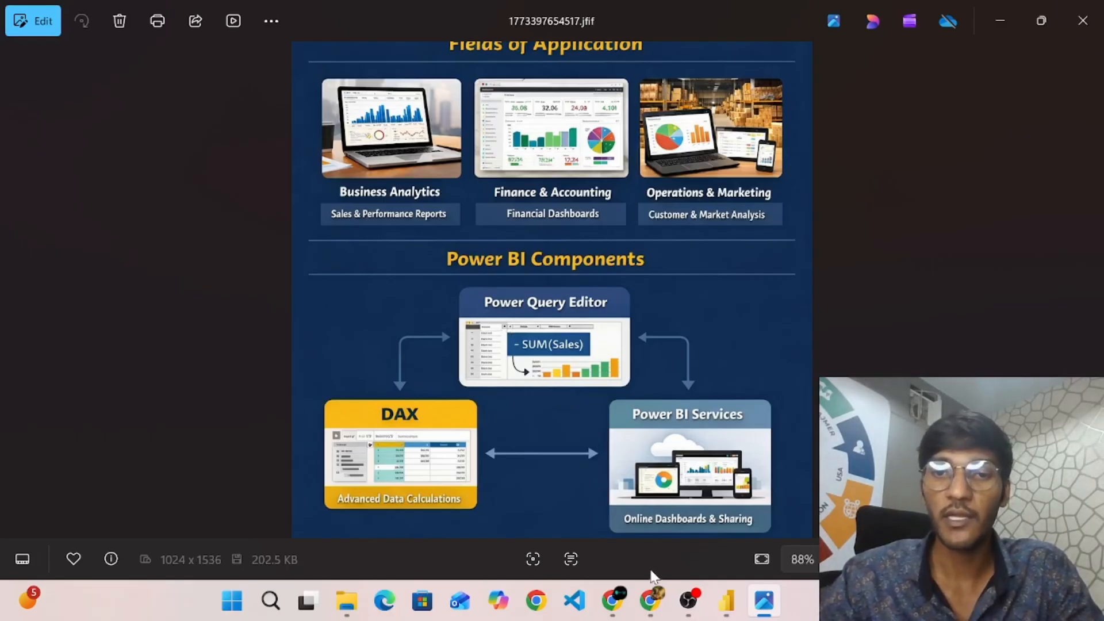
Switch to the course page in Chrome and look over the system requirements in the "Installation & Interface Setup" chapter
{"action": "left_click", "coordinate": [650, 603]}
{"action": "scroll", "coordinate": [456, 325], "scroll_direction": "down", "scroll_amount": 5}
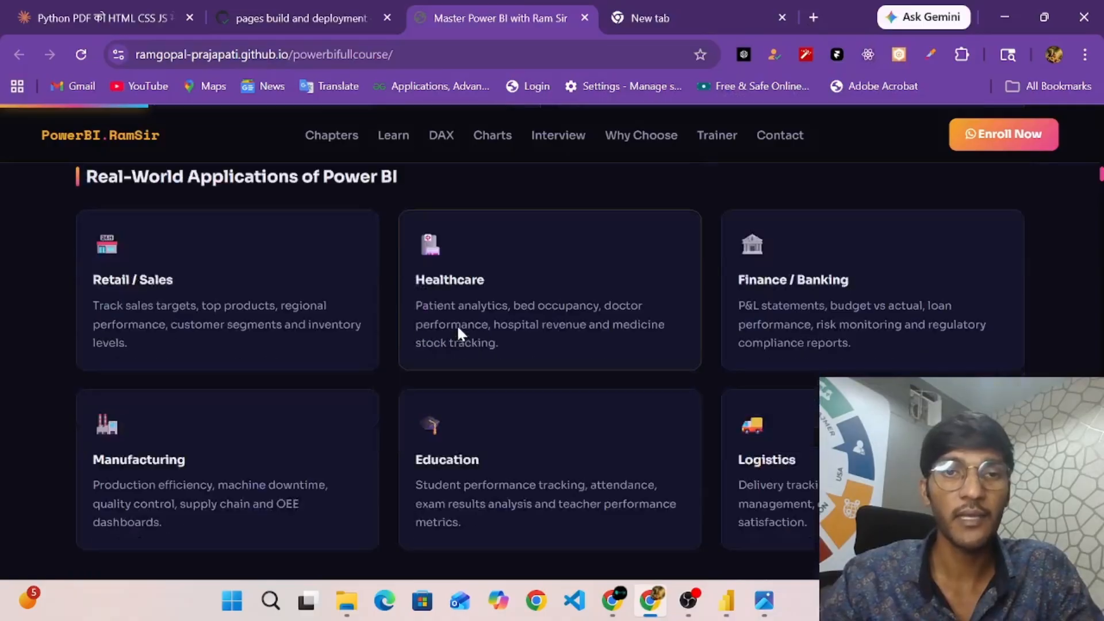
{"action": "scroll", "coordinate": [457, 324], "scroll_direction": "down", "scroll_amount": 15}
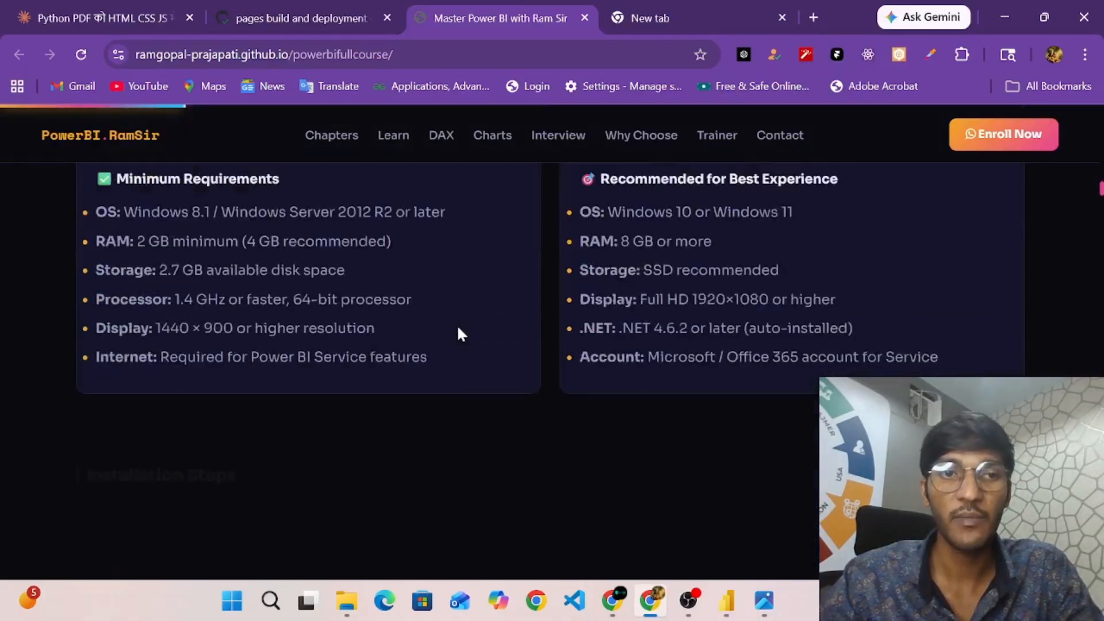
{"action": "scroll", "coordinate": [459, 332], "scroll_direction": "up", "scroll_amount": 8}
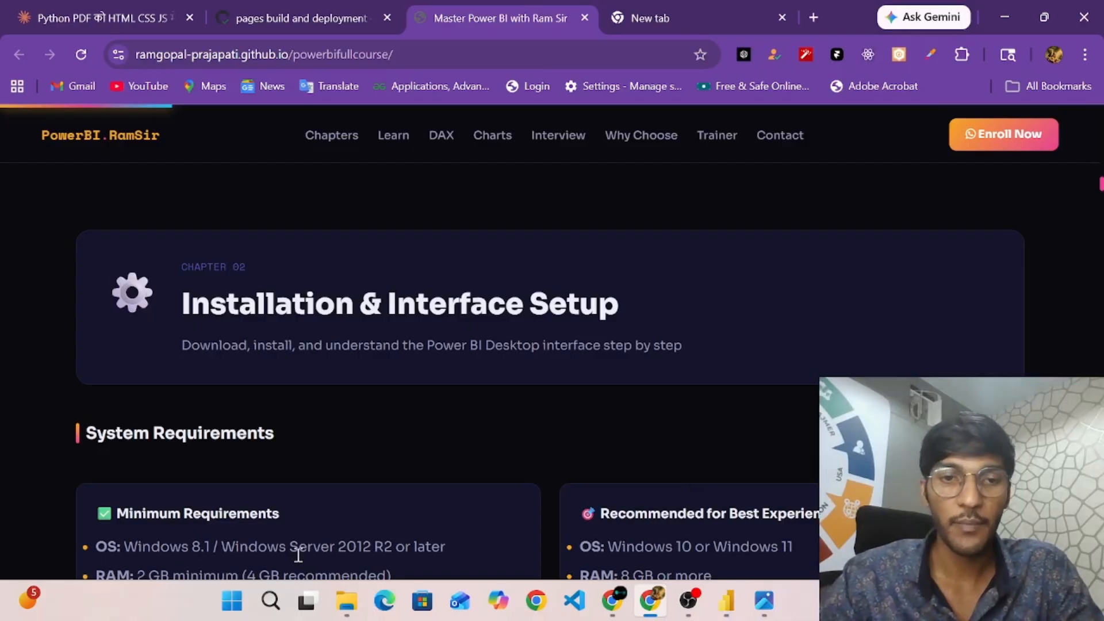
Switch to File Explorer and open Book1.xlsx from the power-BI folder on the Desktop in Excel
{"action": "left_click", "coordinate": [348, 611]}
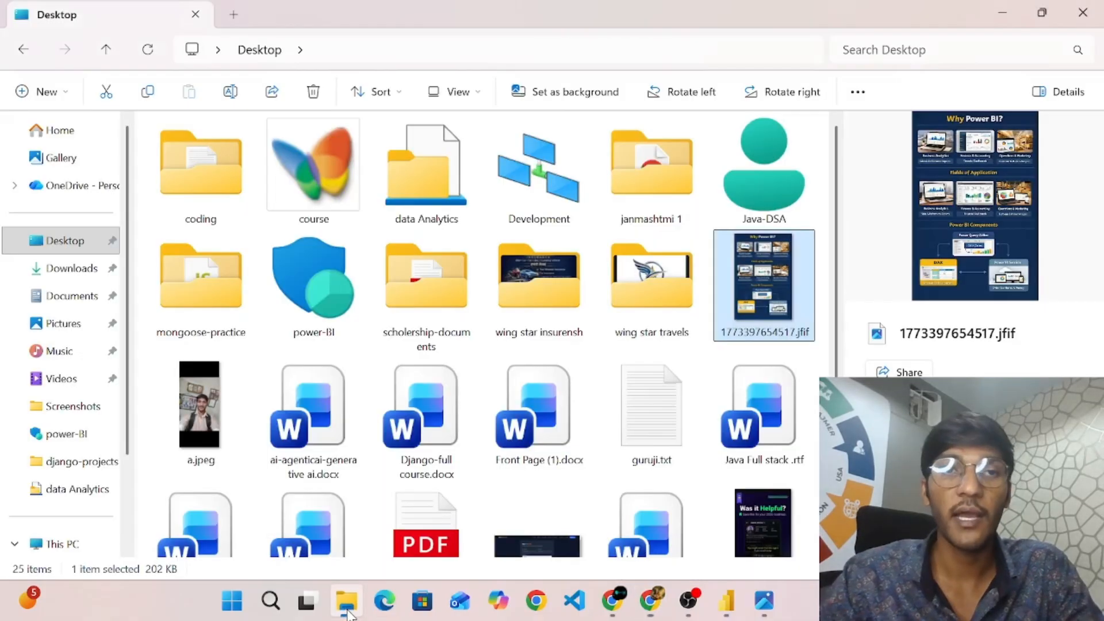
{"action": "double_click", "coordinate": [318, 295]}
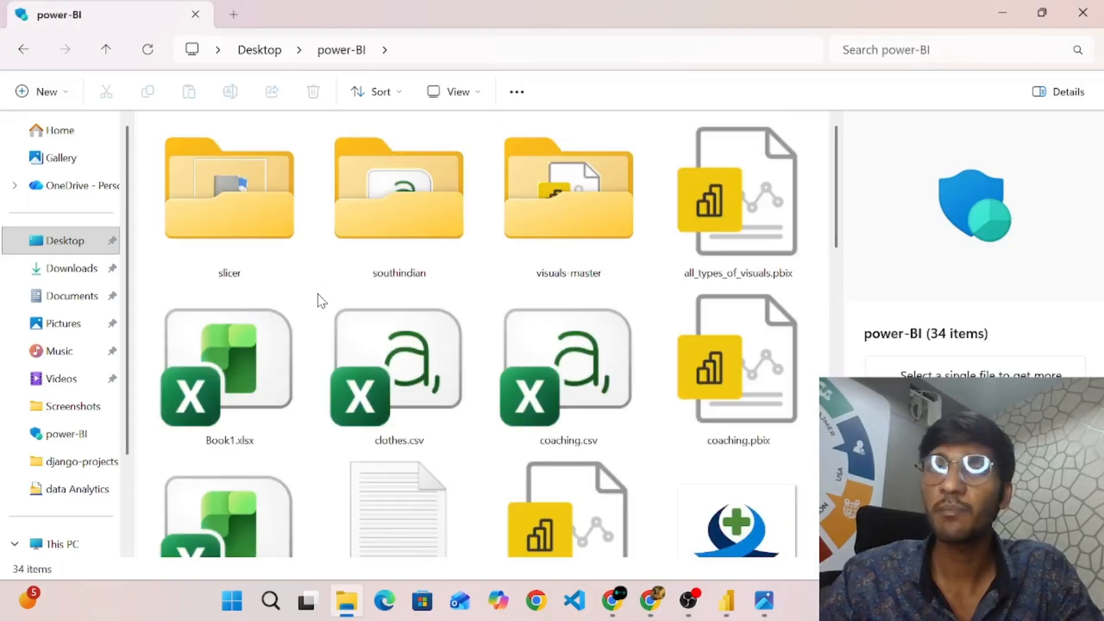
{"action": "scroll", "coordinate": [454, 276], "scroll_direction": "down", "scroll_amount": 1}
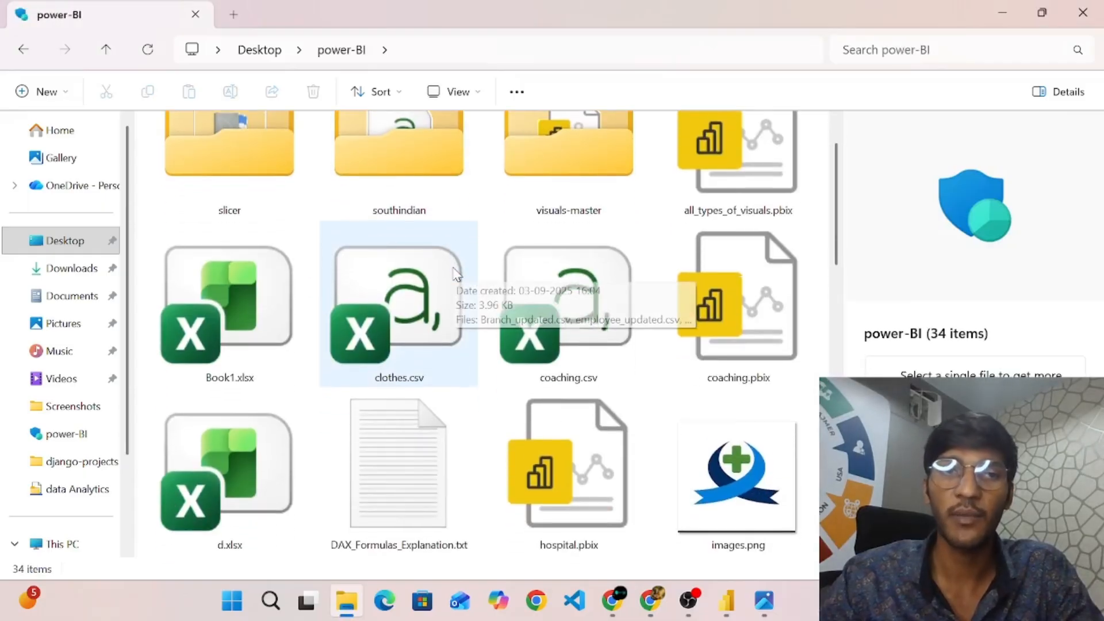
{"action": "double_click", "coordinate": [253, 293]}
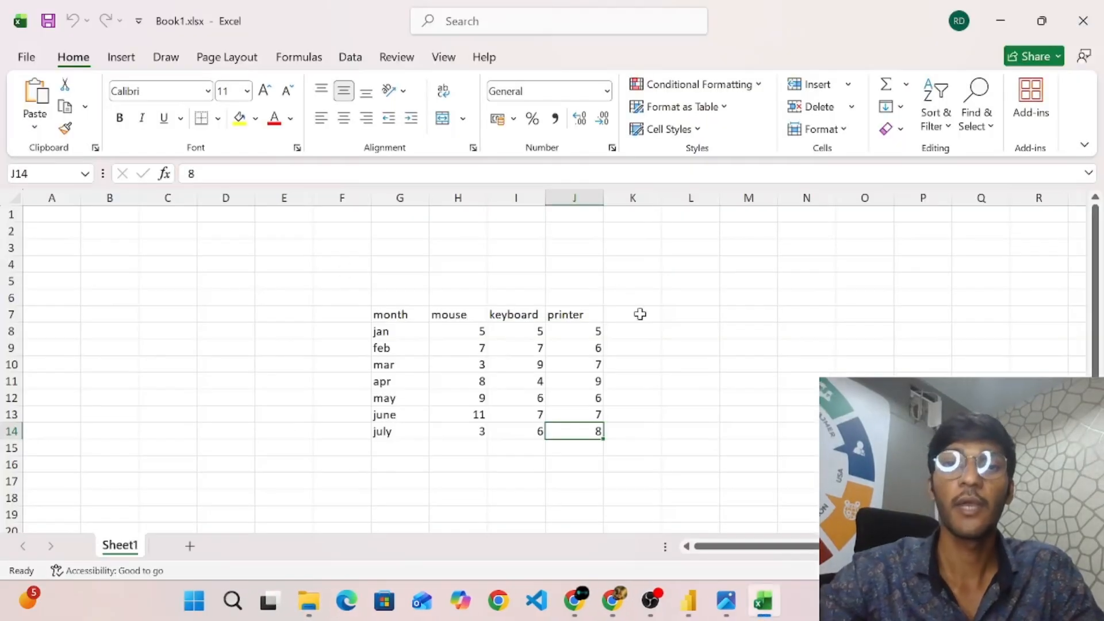
Examine the monthly mouse, keyboard and printer figures in the range G7:J14 of Sheet1
{"action": "scroll", "coordinate": [640, 314], "scroll_direction": "up", "scroll_amount": 4}
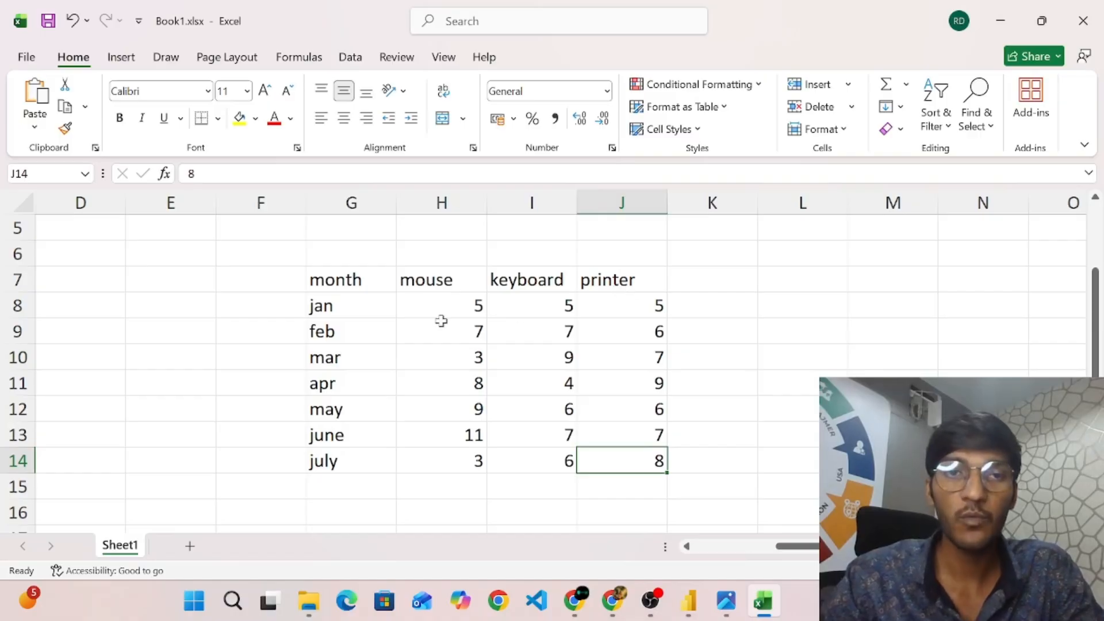
{"action": "left_click_drag", "start_coordinate": [338, 280], "coordinate": [649, 457]}
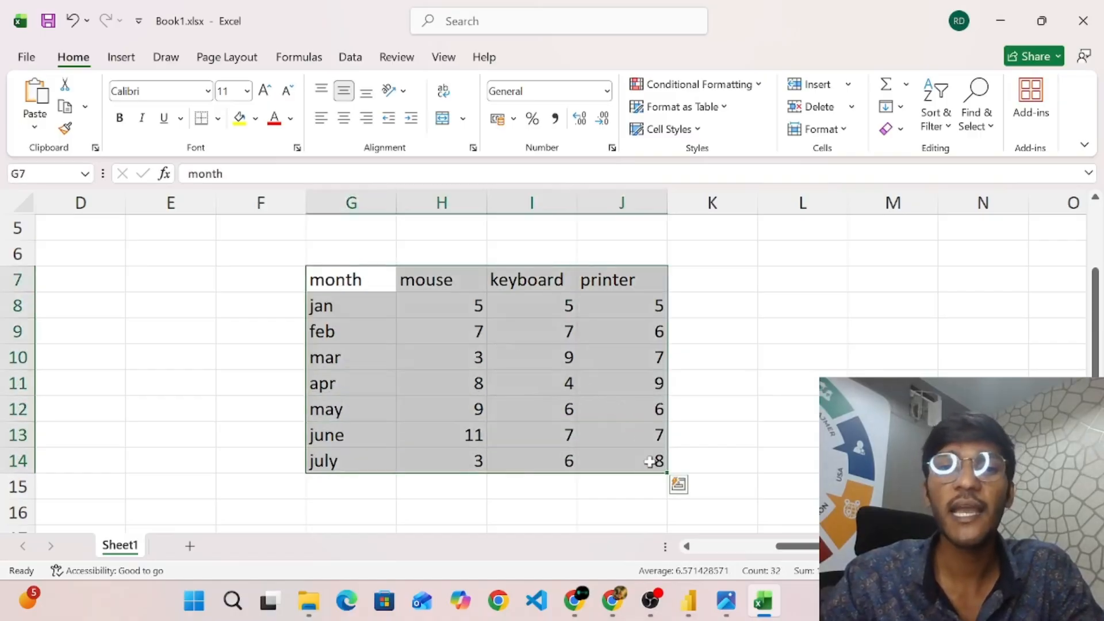
{"action": "left_click", "coordinate": [538, 403]}
{"action": "left_click", "coordinate": [453, 311]}
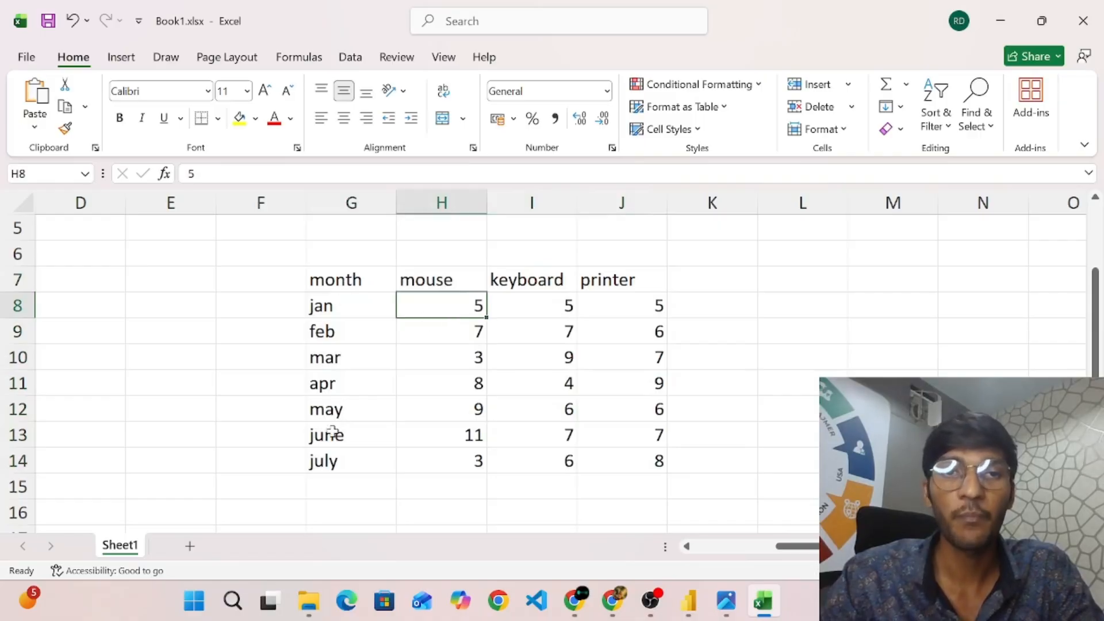
{"action": "left_click", "coordinate": [443, 277]}
{"action": "left_click", "coordinate": [444, 307]}
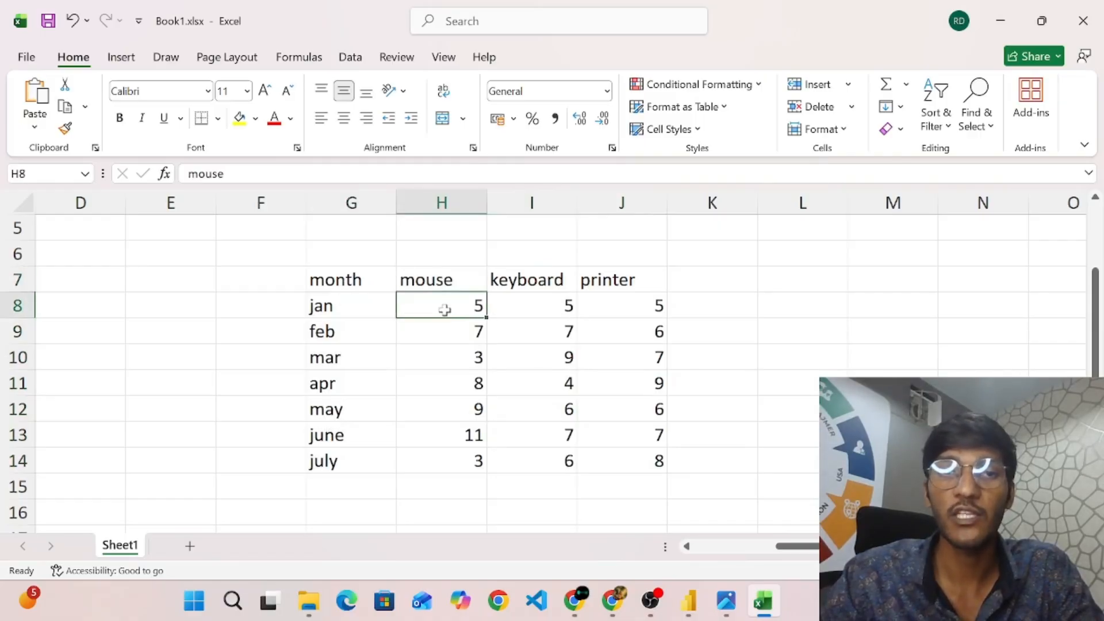
{"action": "left_click", "coordinate": [443, 331]}
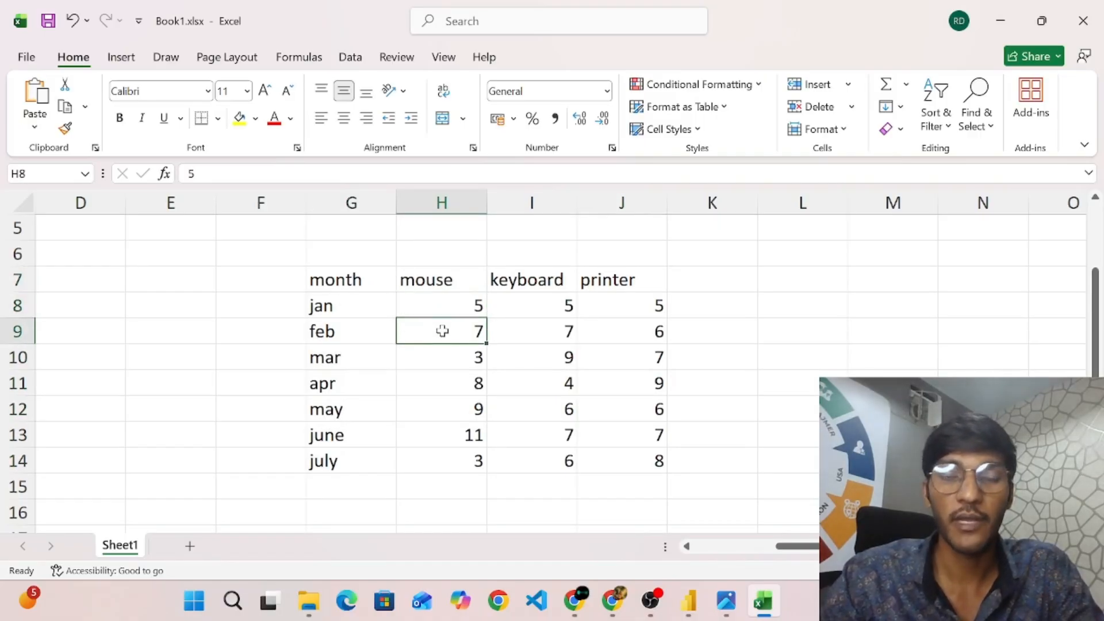
{"action": "left_click", "coordinate": [436, 361]}
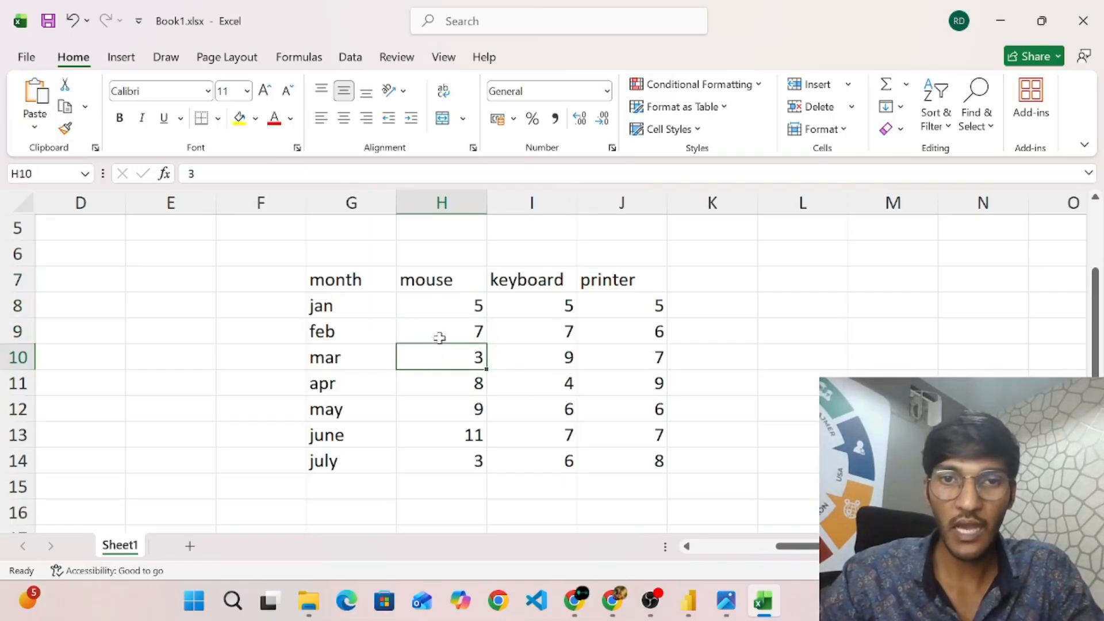
{"action": "left_click", "coordinate": [459, 441]}
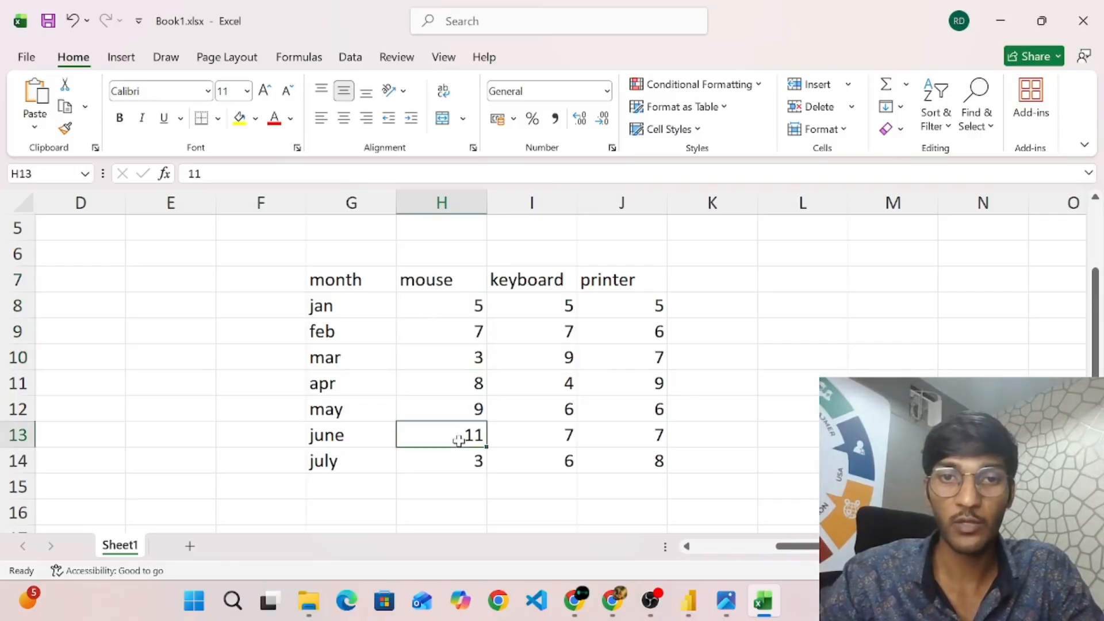
{"action": "left_click", "coordinate": [552, 361]}
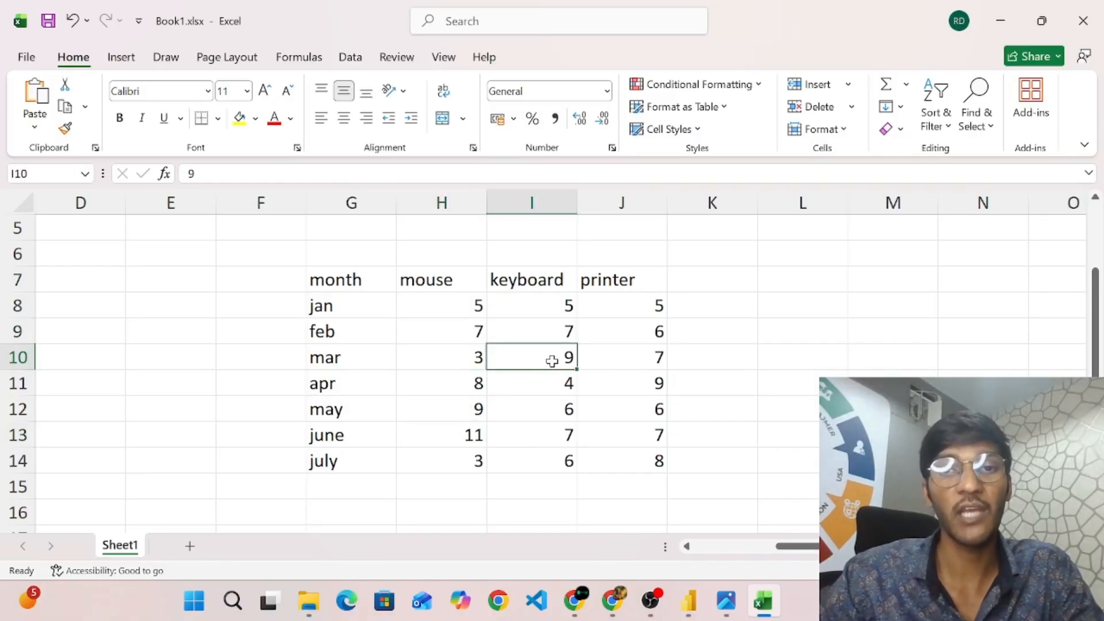
{"action": "left_click", "coordinate": [648, 390]}
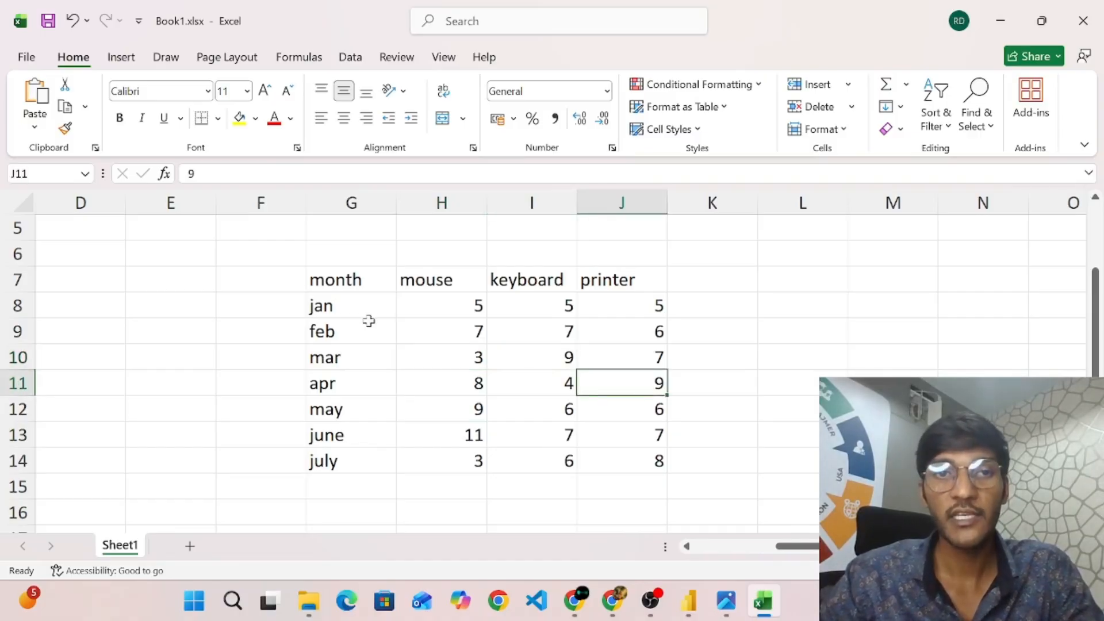
{"action": "left_click_drag", "start_coordinate": [322, 279], "coordinate": [668, 485]}
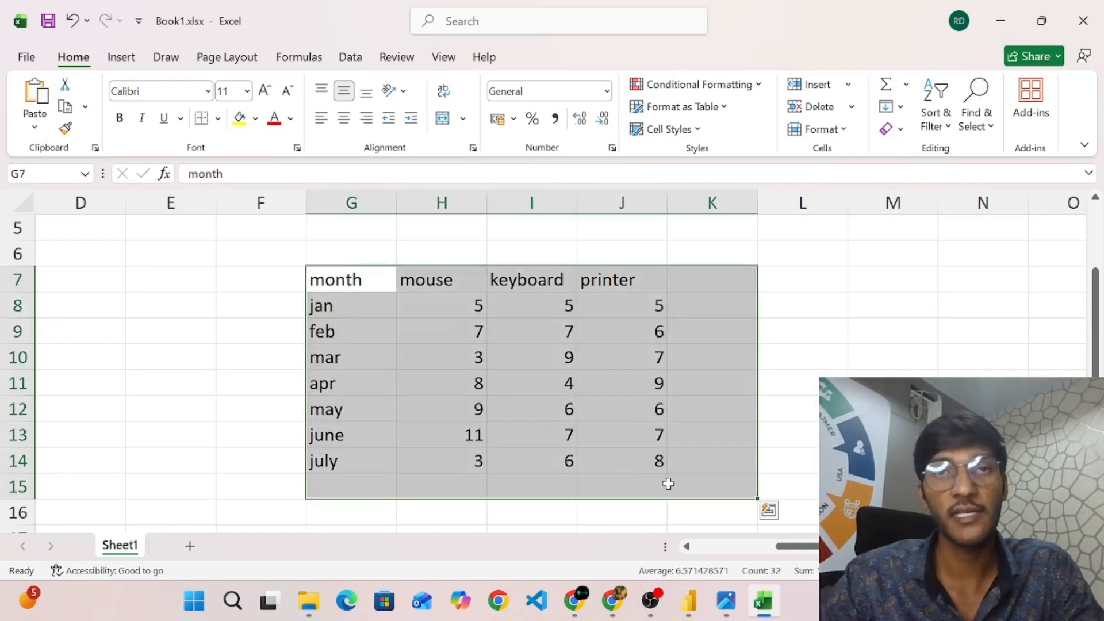
{"action": "left_click", "coordinate": [789, 428]}
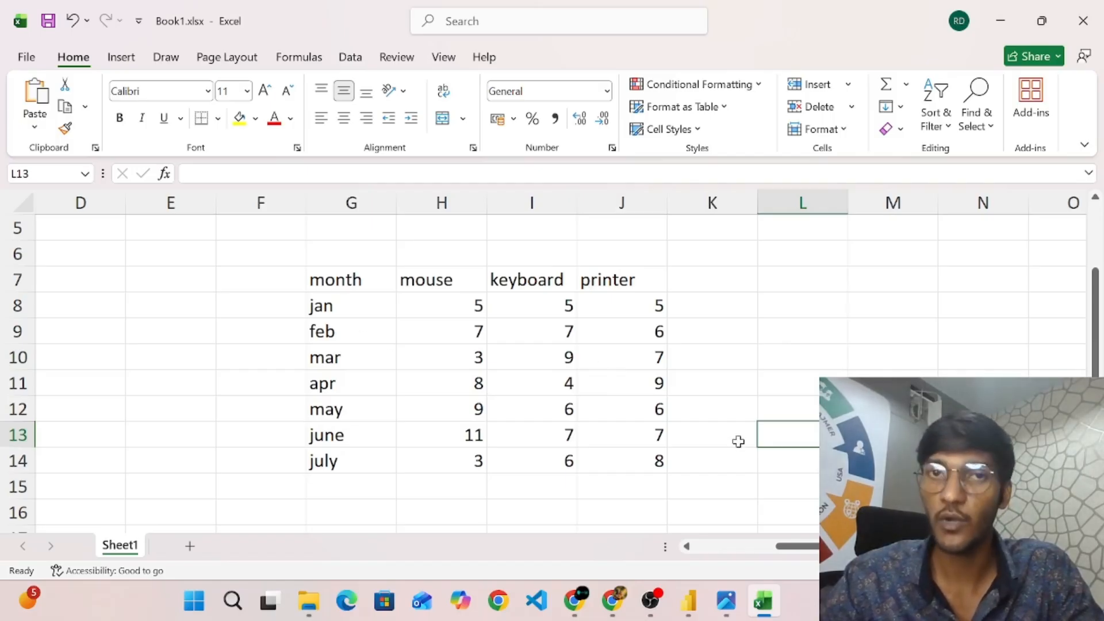
Switch back to Power BI Desktop and open the full Get Data dialog listing all connectors
{"action": "left_click", "coordinate": [309, 601]}
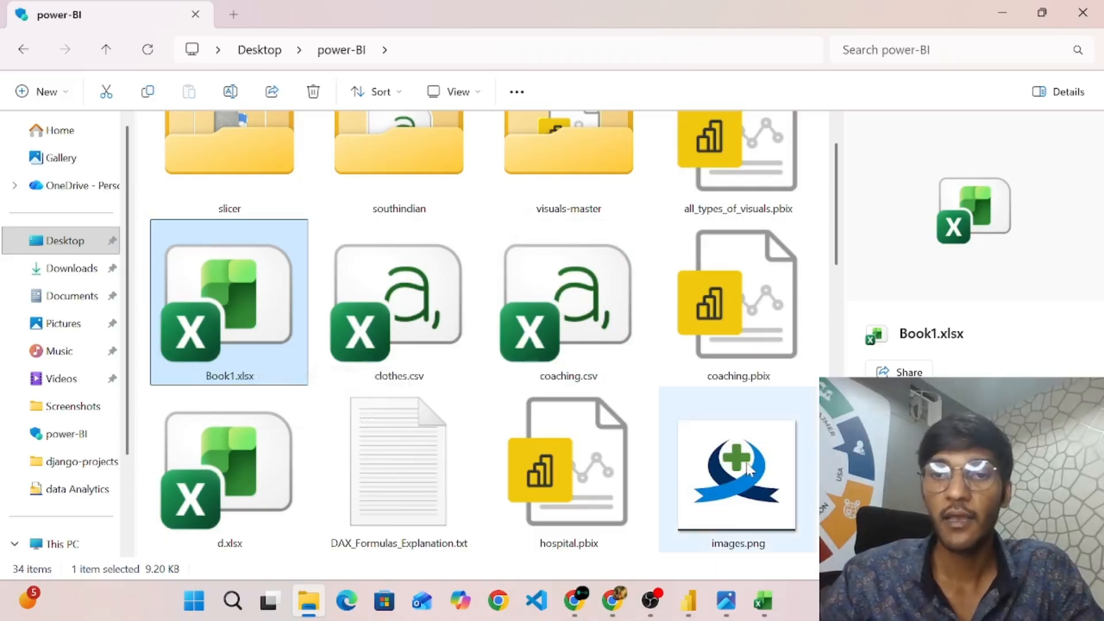
{"action": "left_click", "coordinate": [692, 605]}
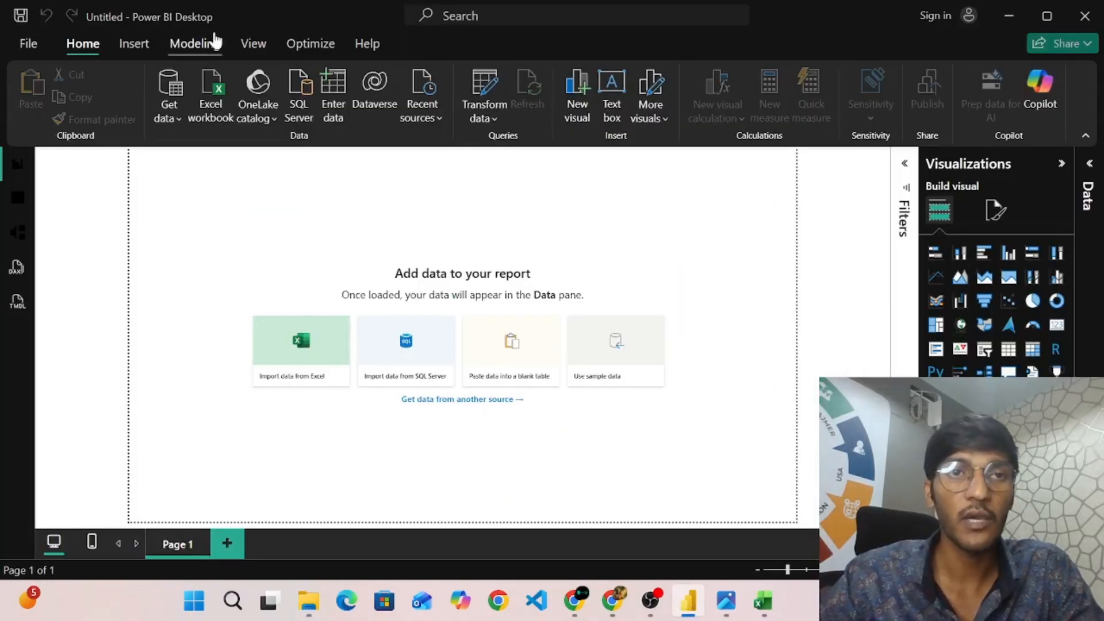
{"action": "left_click", "coordinate": [172, 118]}
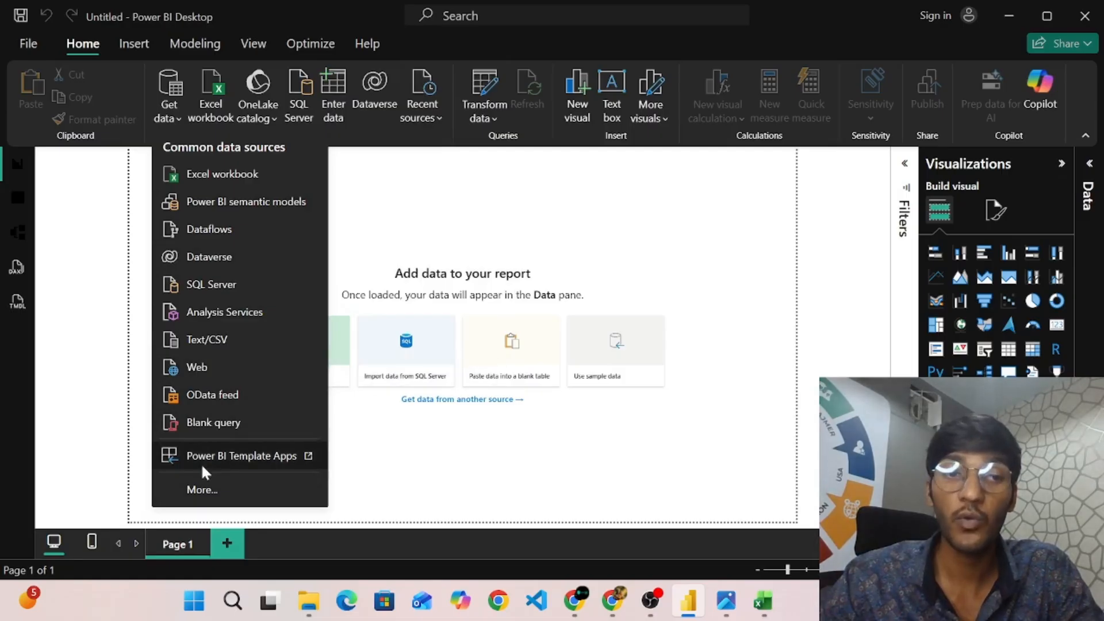
{"action": "left_click", "coordinate": [203, 490]}
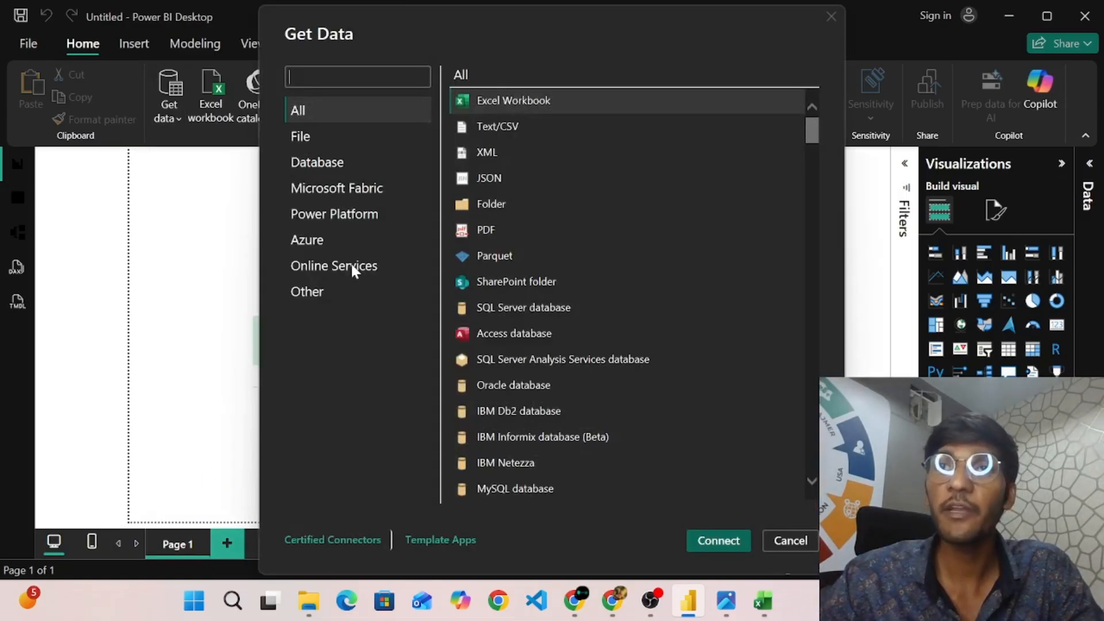
Look through the full list of connectors in the Get Data dialog and close it
{"action": "scroll", "coordinate": [623, 357], "scroll_direction": "down", "scroll_amount": 20}
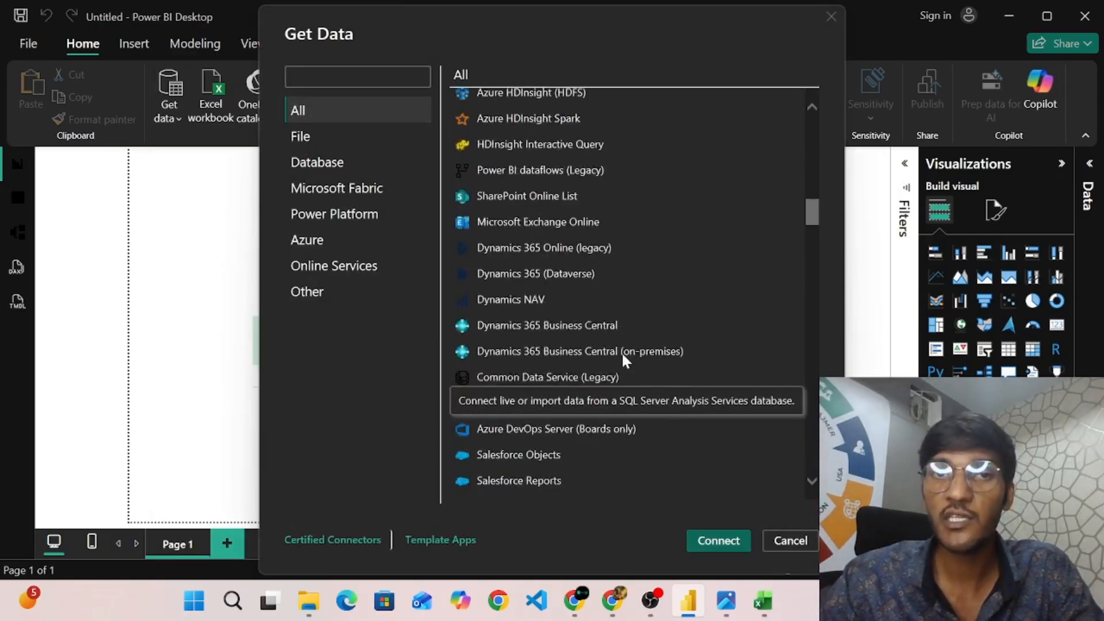
{"action": "scroll", "coordinate": [623, 358], "scroll_direction": "down", "scroll_amount": 15}
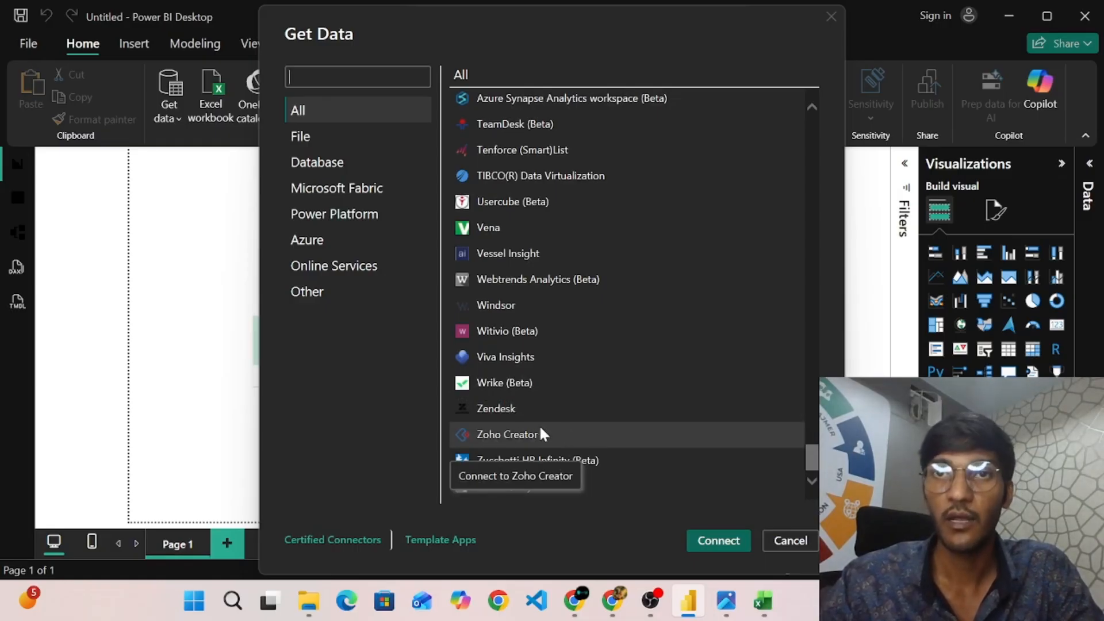
{"action": "left_click", "coordinate": [831, 15]}
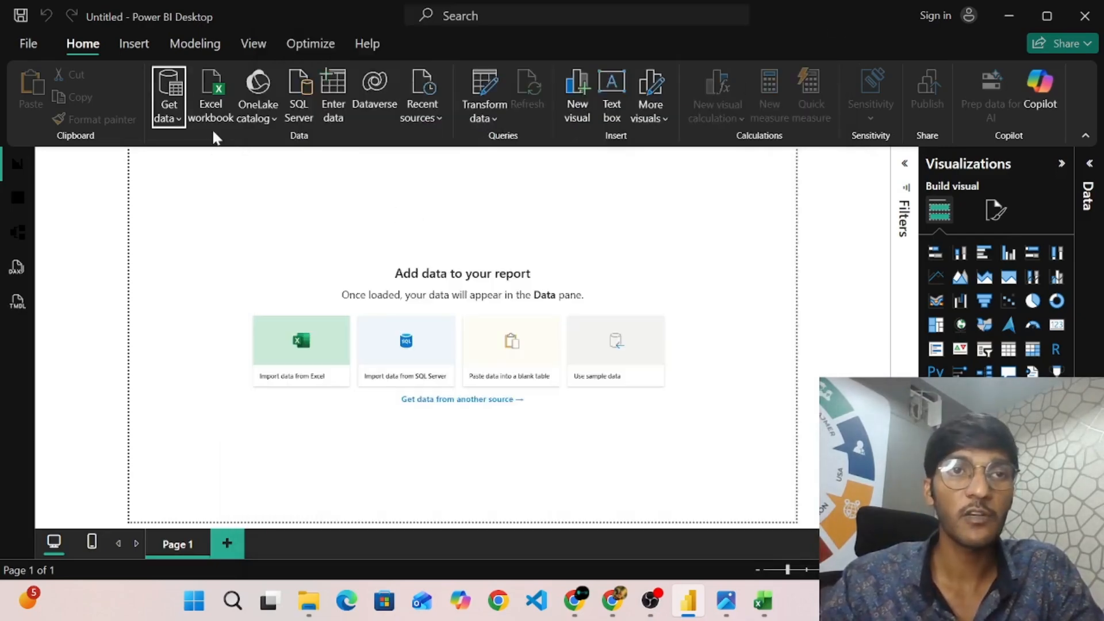
{"action": "left_click", "coordinate": [207, 94]}
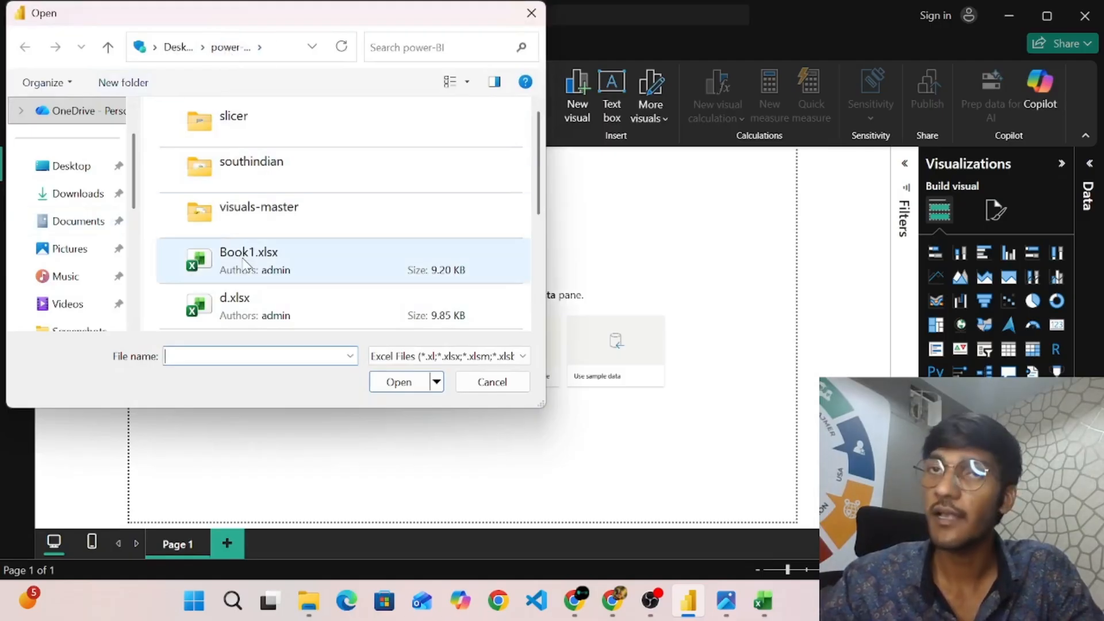
{"action": "left_click", "coordinate": [245, 265]}
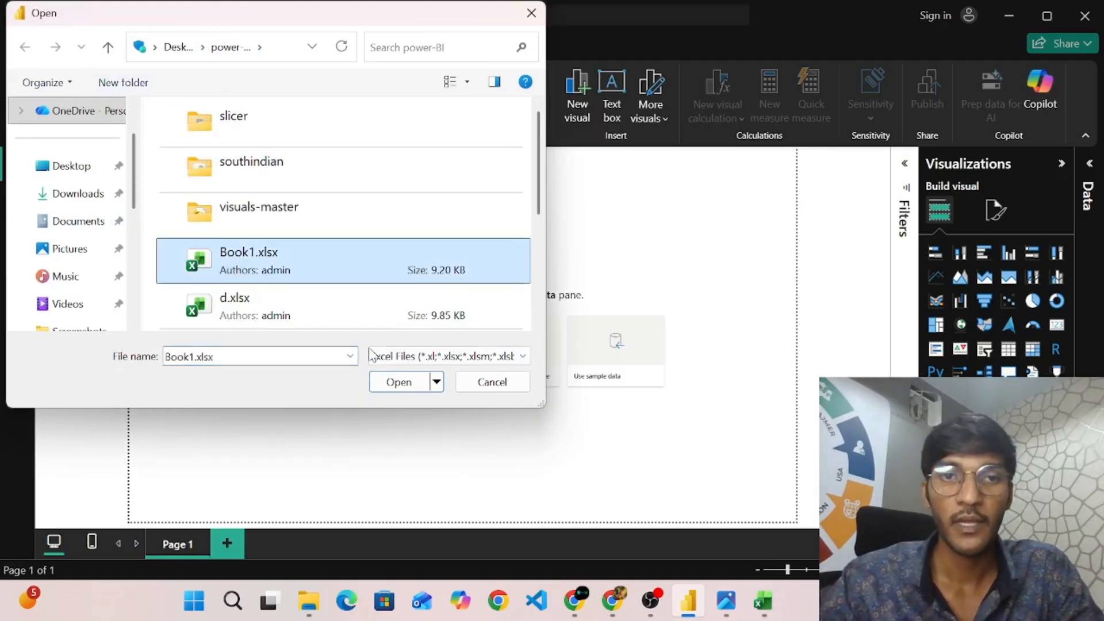
{"action": "left_click", "coordinate": [399, 383]}
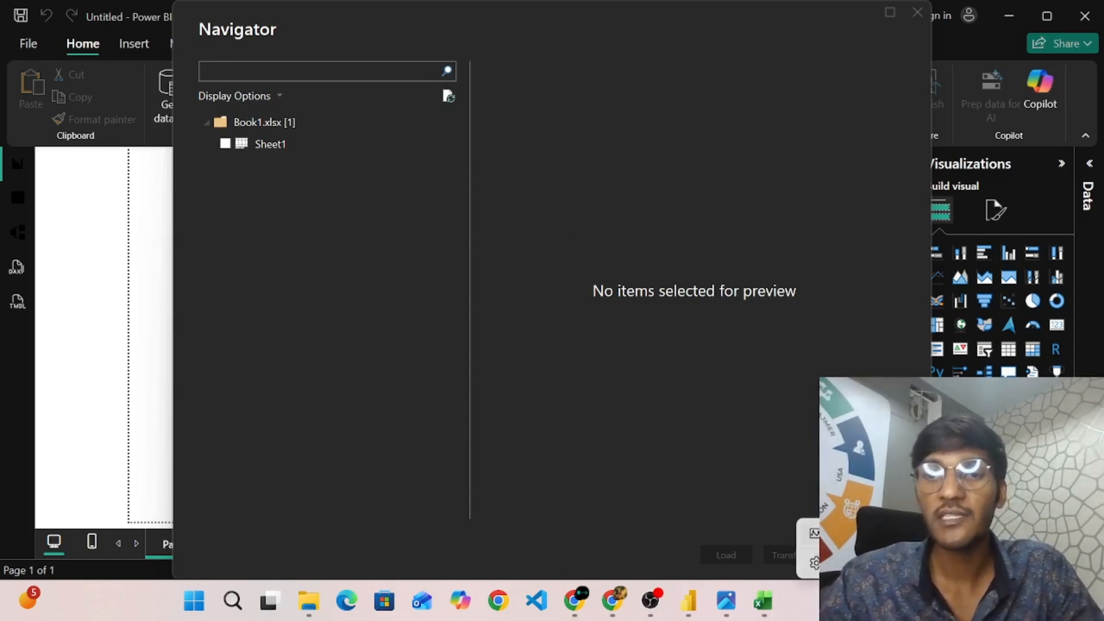
{"action": "key", "text": "ctrl+shift+Escape"}
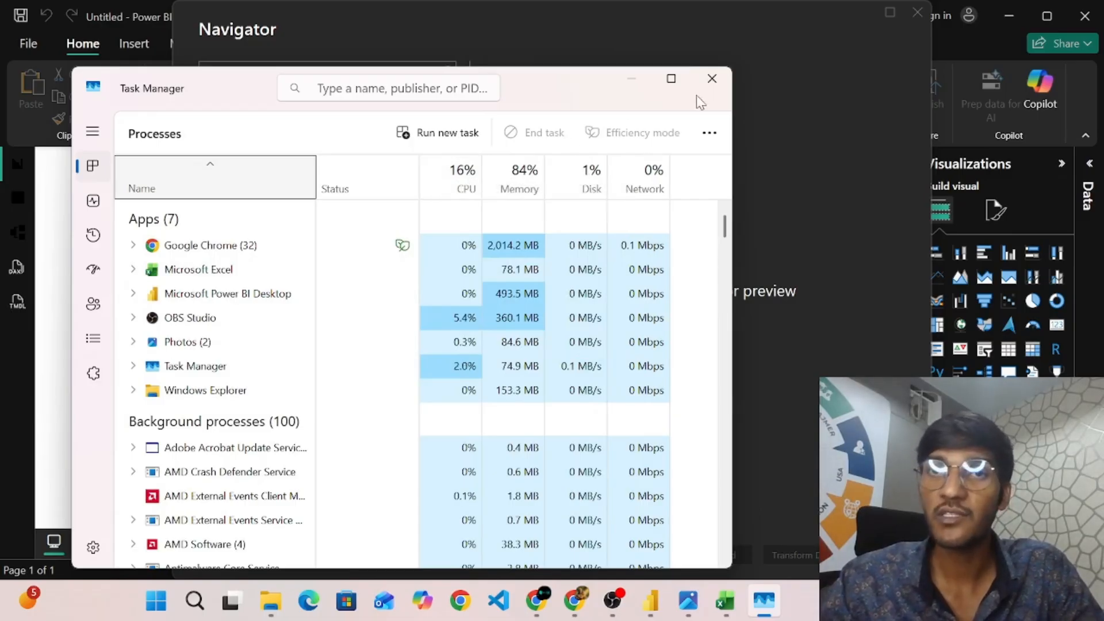
{"action": "left_click", "coordinate": [713, 81]}
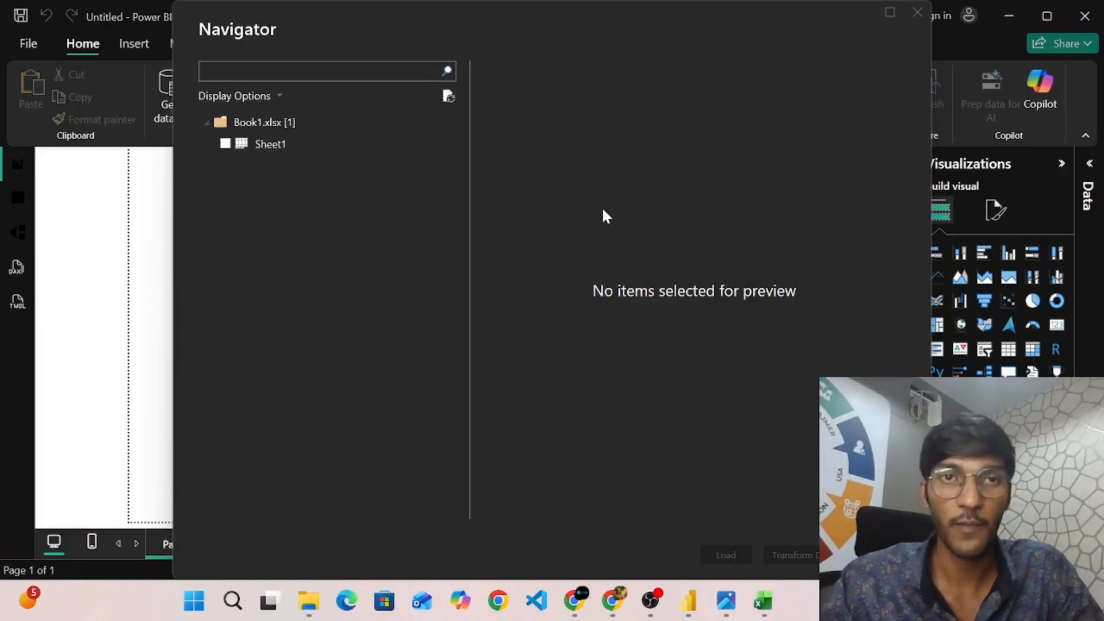
{"action": "left_click", "coordinate": [918, 13]}
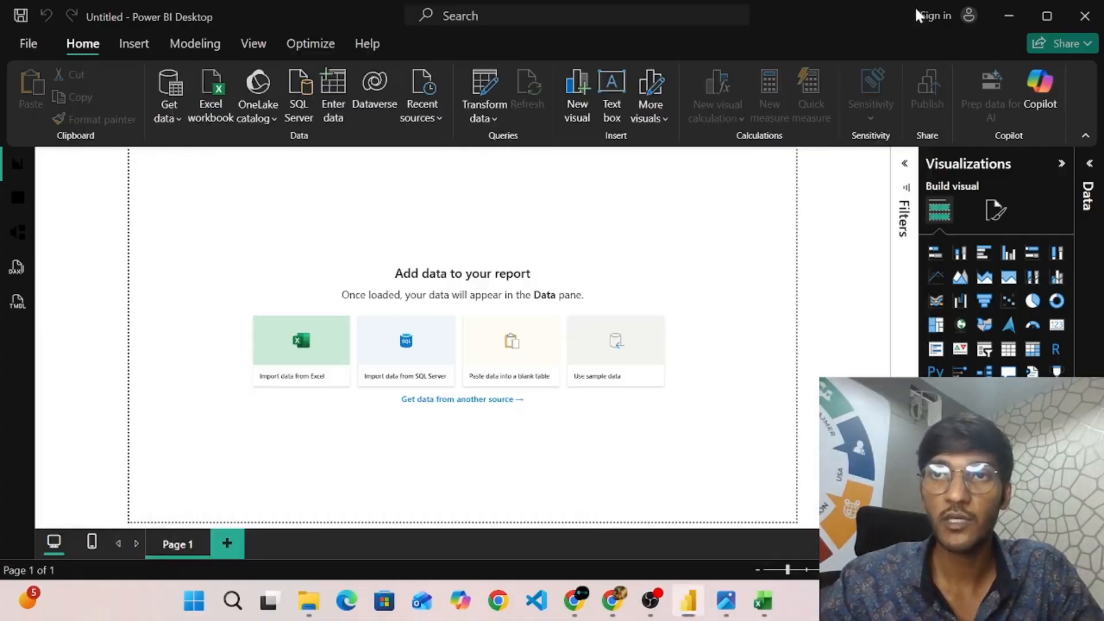
Open Book1.xlsx from the power-BI folder as an Excel workbook data source
{"action": "left_click", "coordinate": [211, 94]}
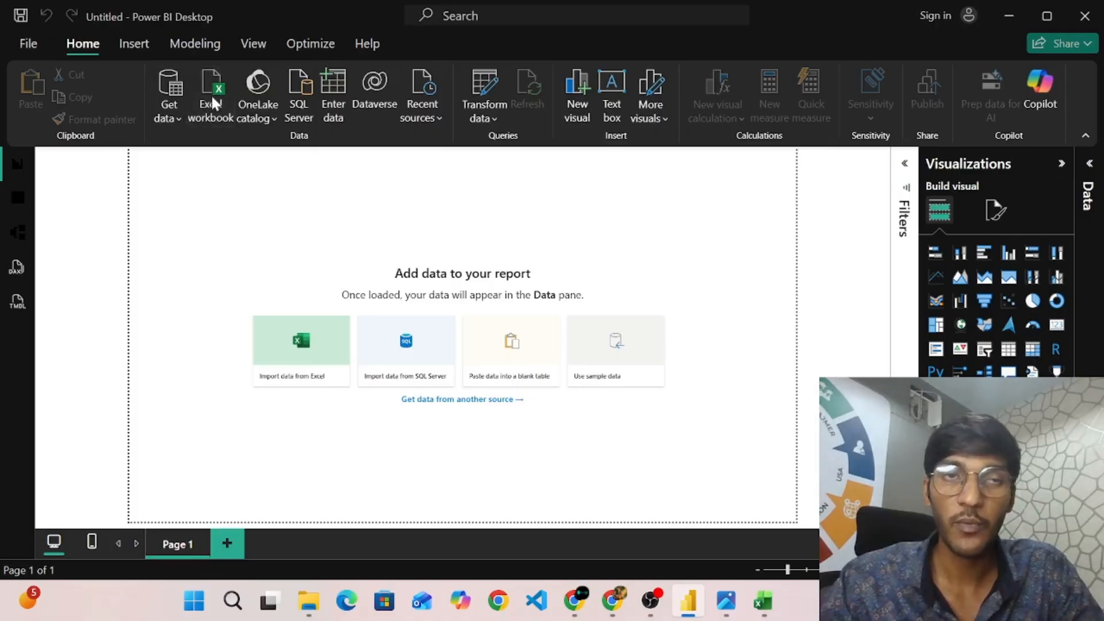
{"action": "left_click", "coordinate": [242, 275]}
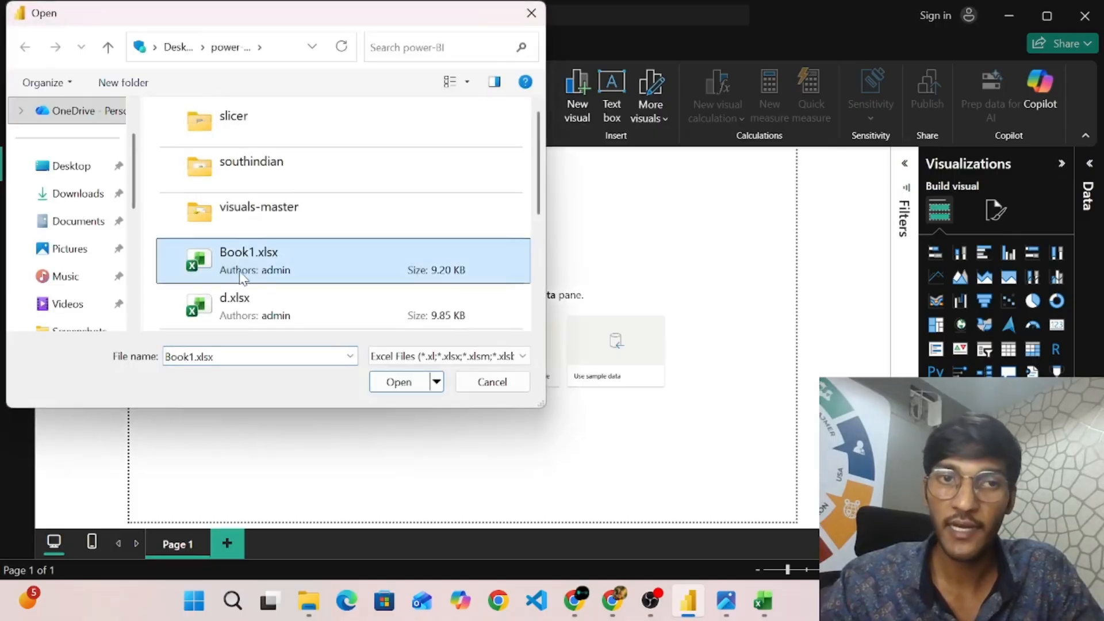
{"action": "left_click", "coordinate": [396, 384]}
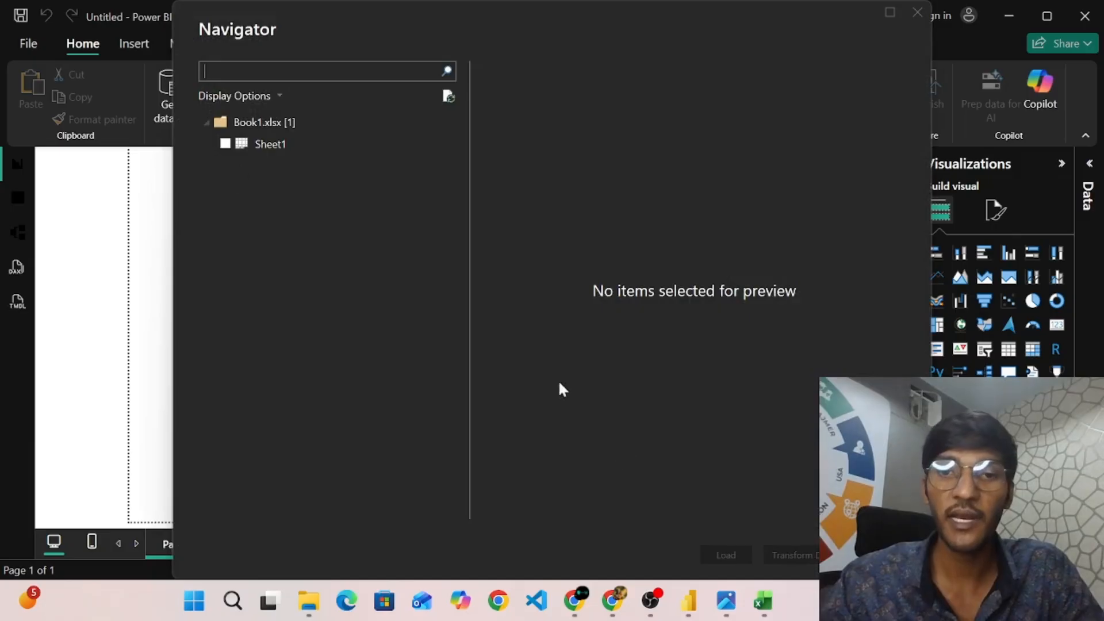
Check the sheet name of Book1.xlsx in Excel, and load Sheet1 into the report in Power BI Desktop
{"action": "left_click", "coordinate": [762, 601]}
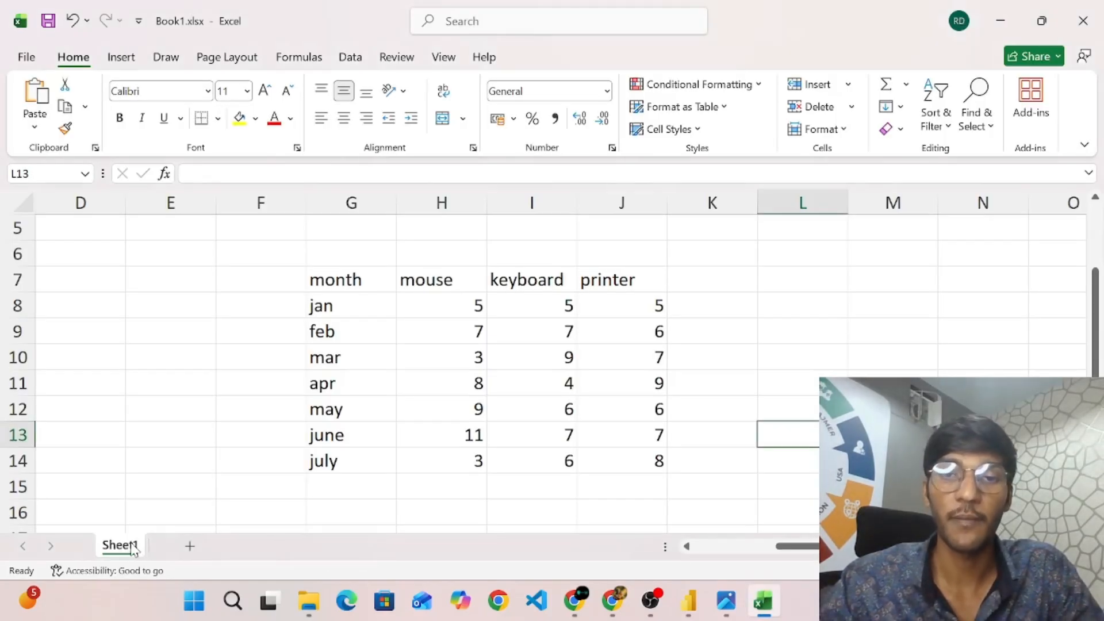
{"action": "left_click", "coordinate": [674, 603]}
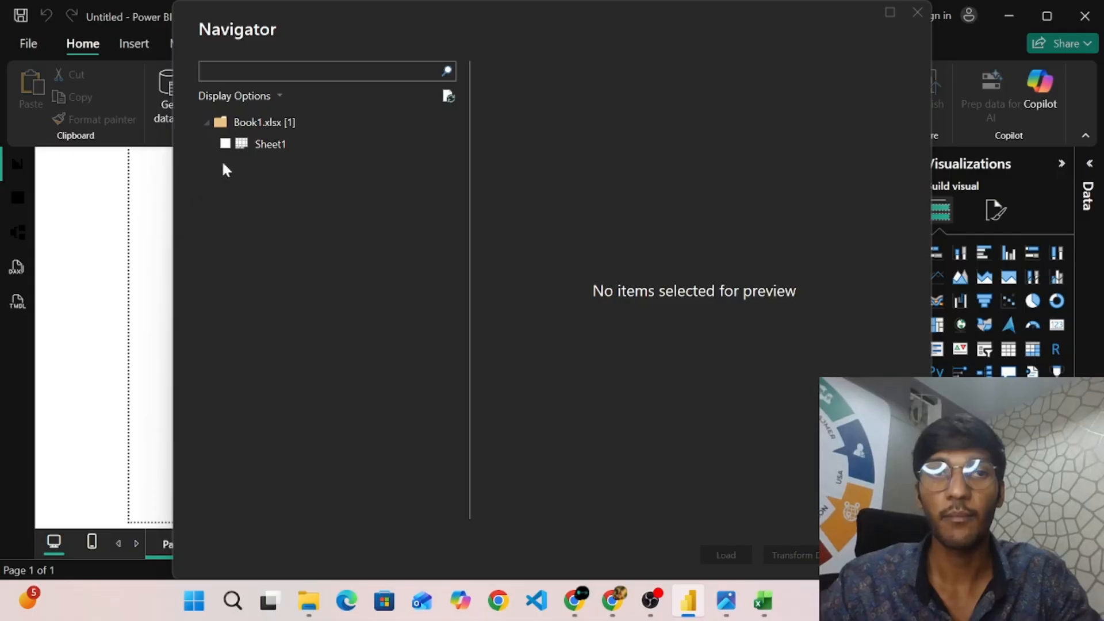
{"action": "left_click", "coordinate": [225, 144]}
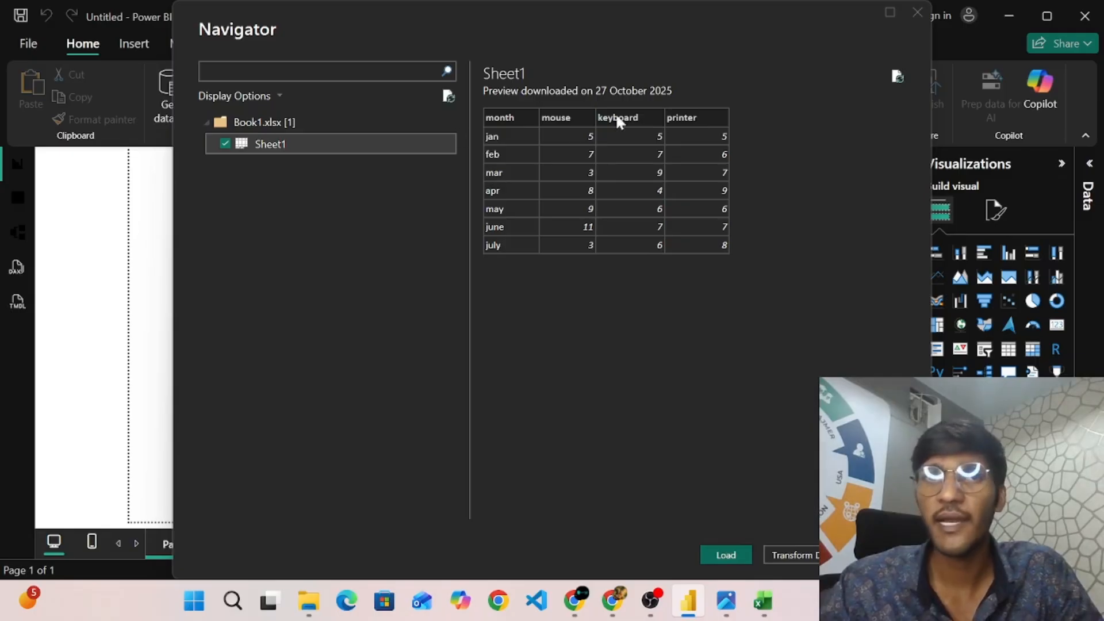
{"action": "left_click", "coordinate": [725, 556]}
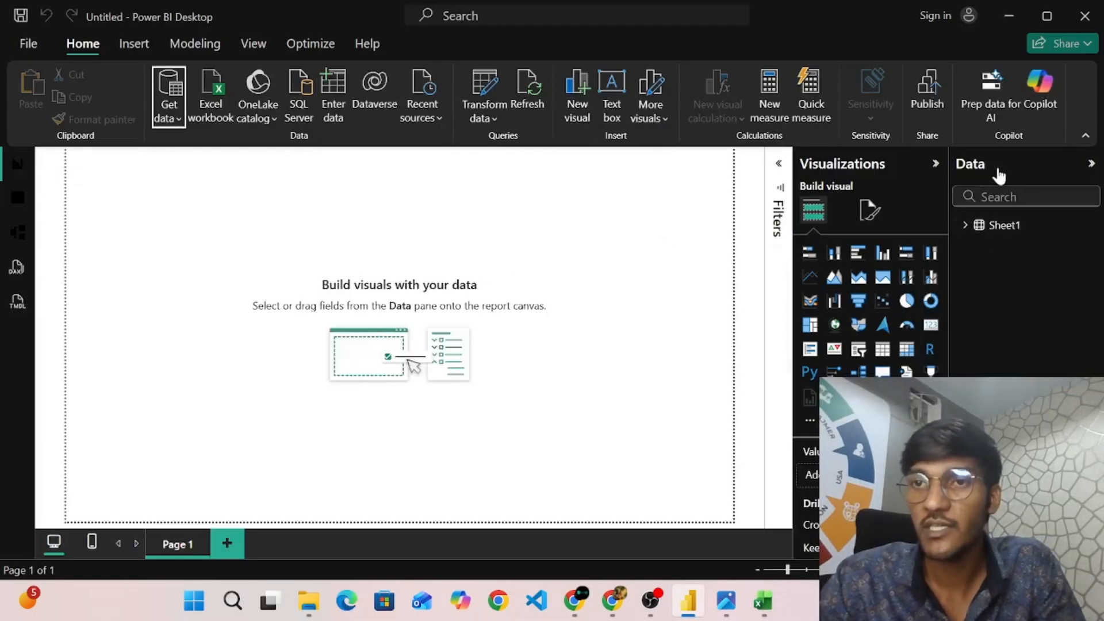
Rename the Sheet1 table as mydata and check its rows in Table view before returning to Report view
{"action": "left_click", "coordinate": [966, 226]}
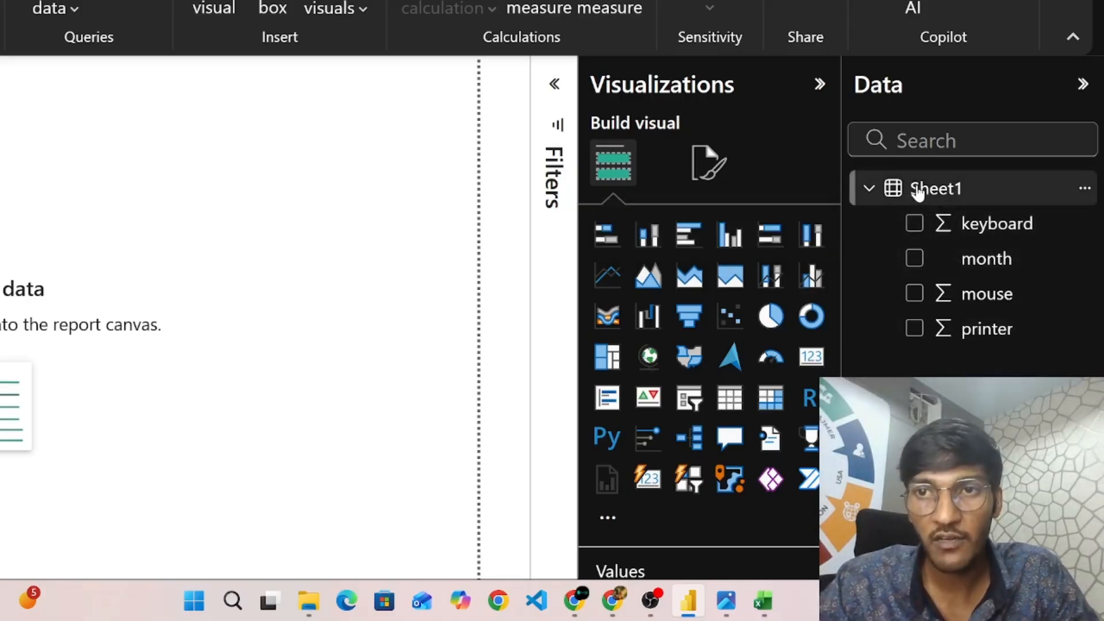
{"action": "left_click", "coordinate": [1085, 188]}
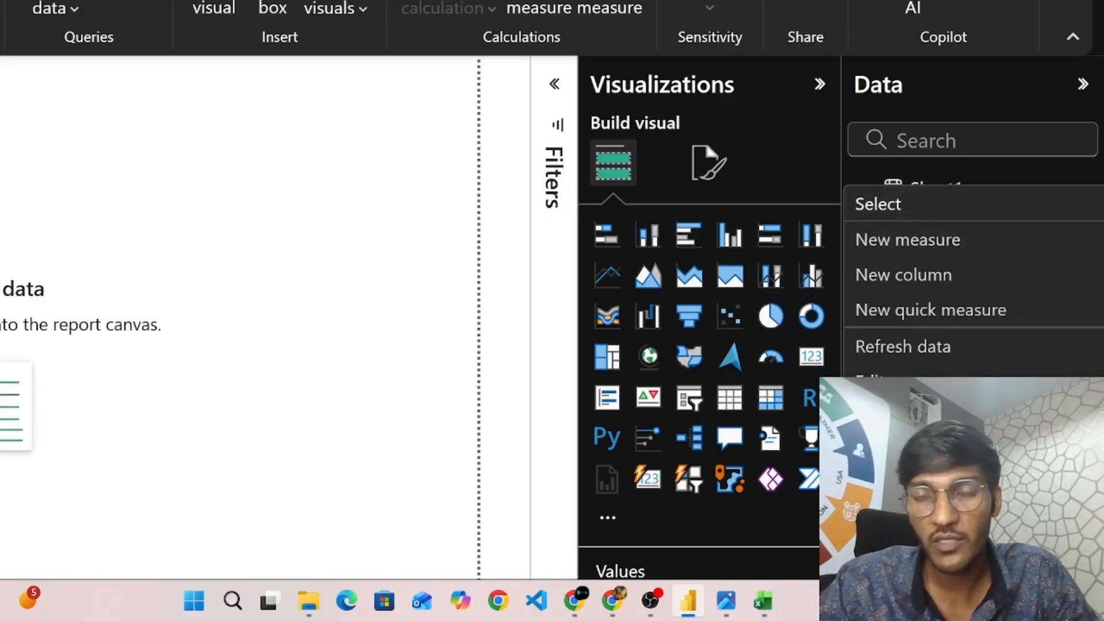
{"action": "left_click", "coordinate": [881, 524]}
{"action": "type", "text": "m"}
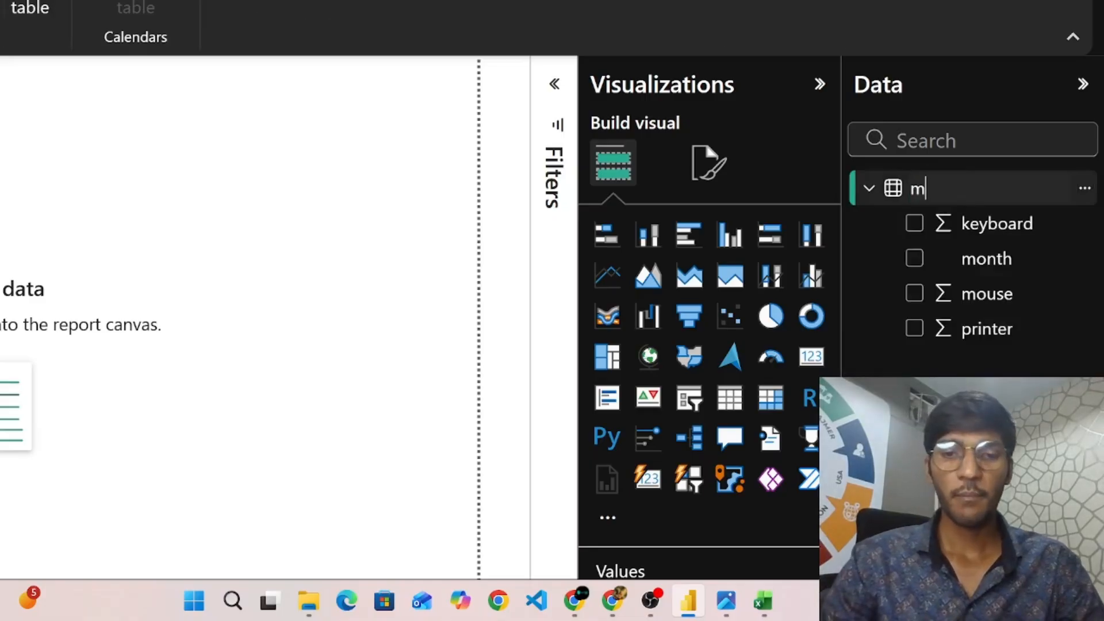
{"action": "type", "text": "ydata"}
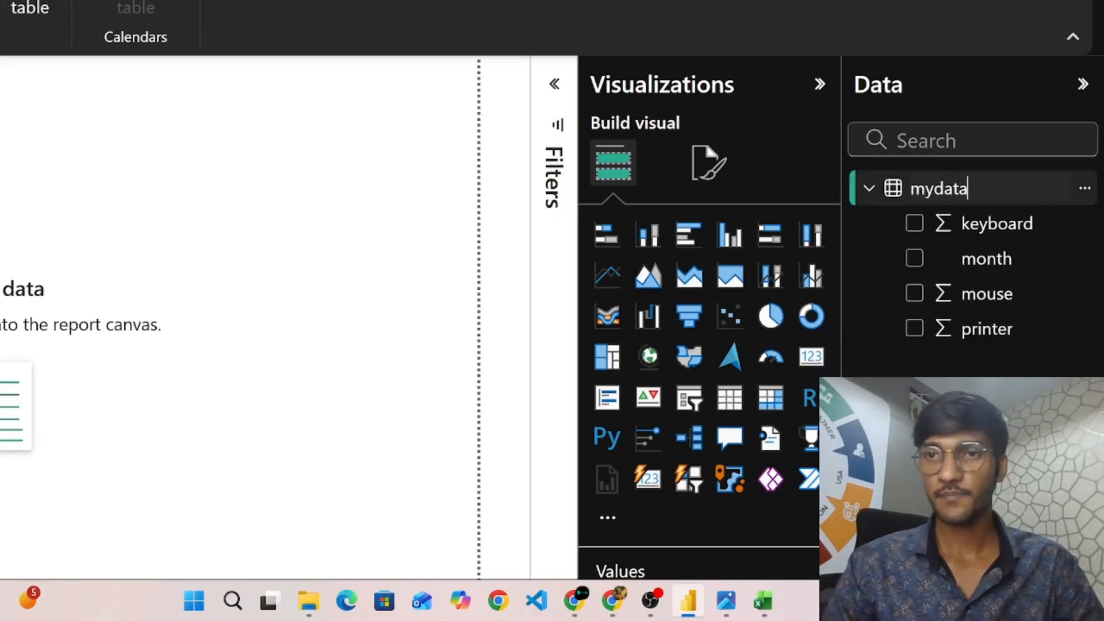
{"action": "key", "text": "Return"}
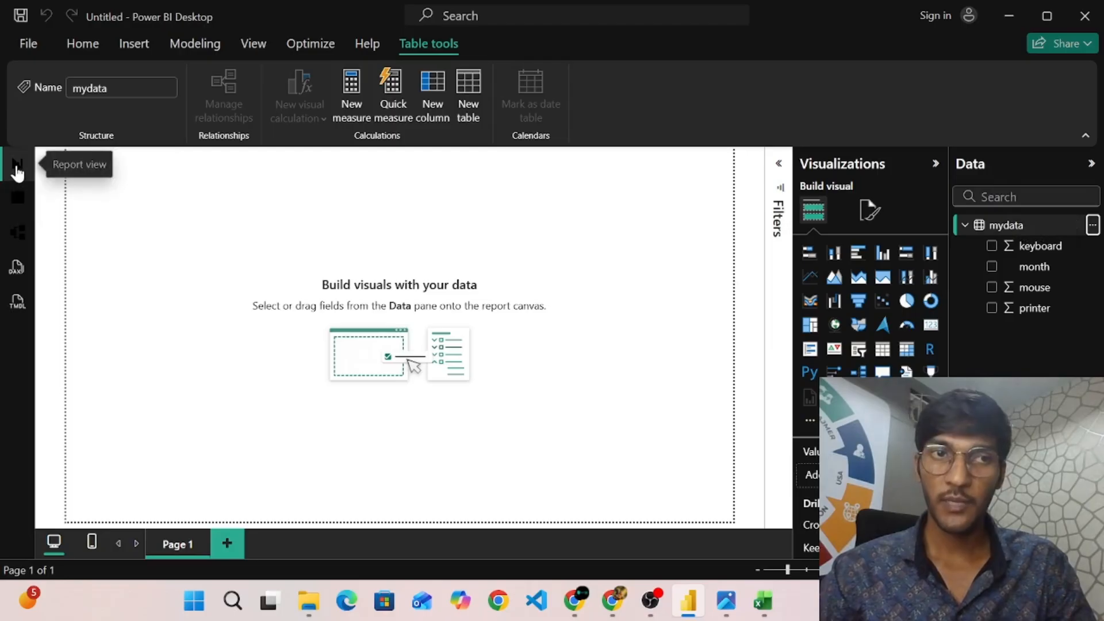
{"action": "left_click", "coordinate": [19, 199]}
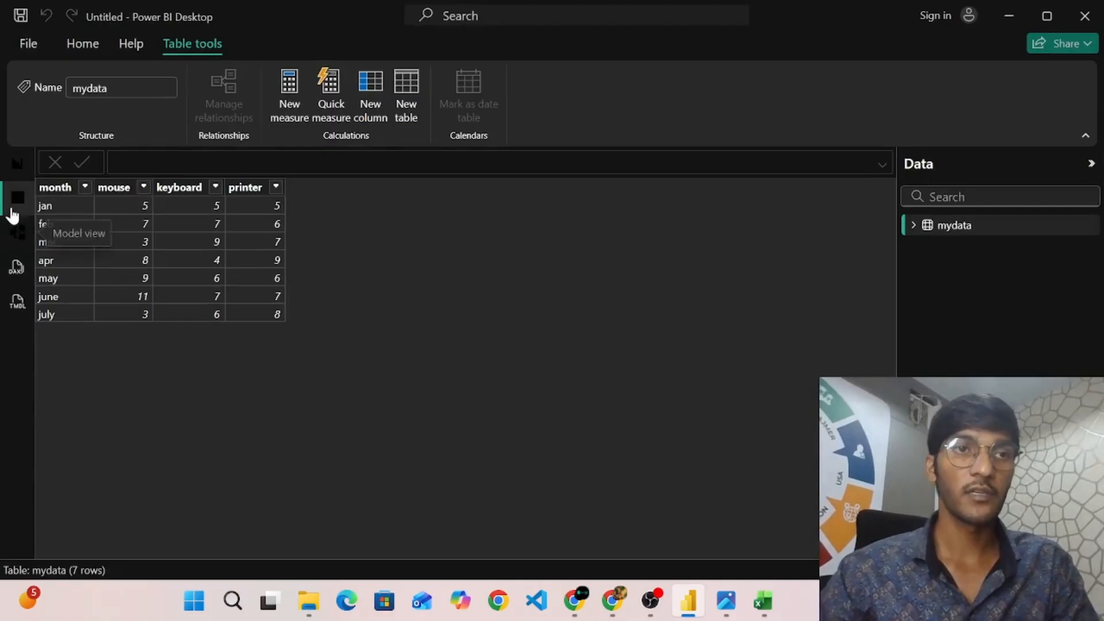
{"action": "left_click", "coordinate": [16, 172]}
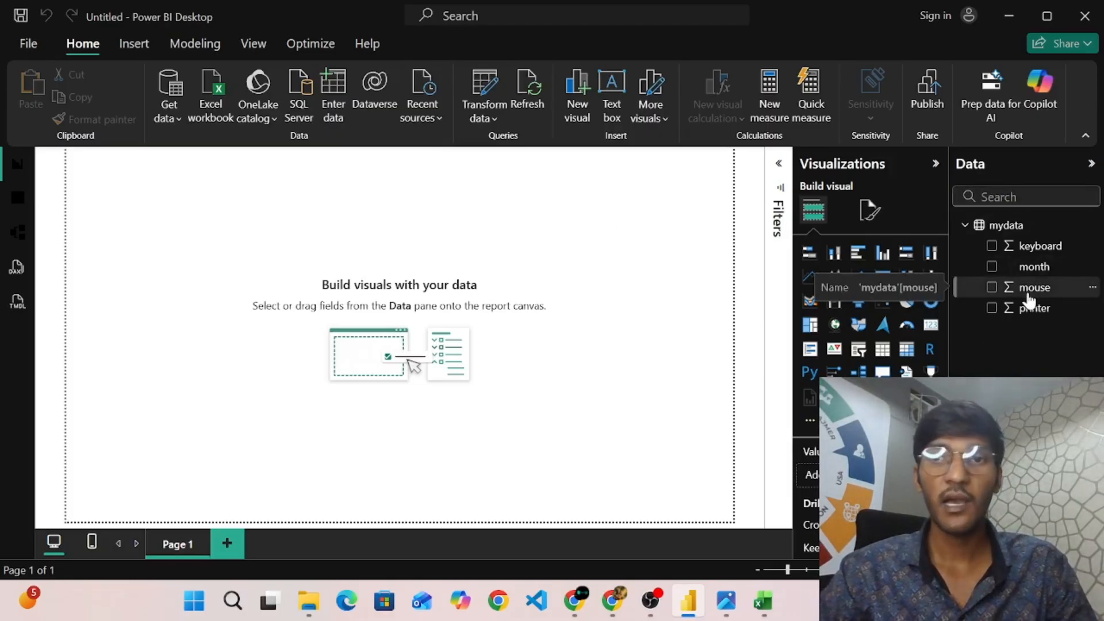
Add a stacked column chart to Page 1, enlarge it and reposition it in the upper part of the canvas
{"action": "left_click", "coordinate": [835, 253]}
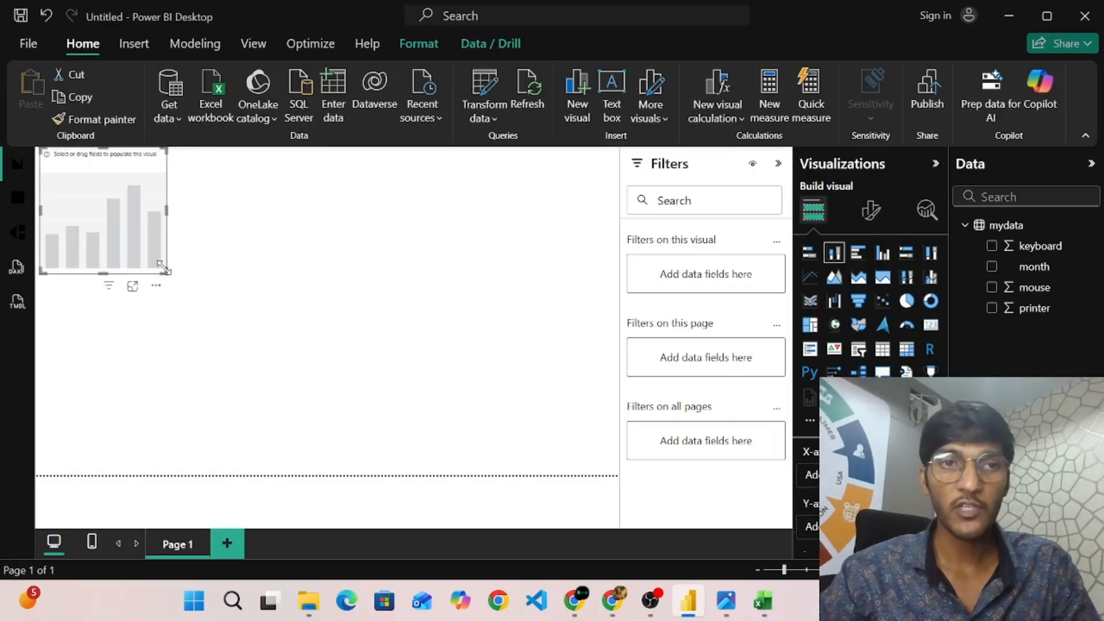
{"action": "left_click_drag", "start_coordinate": [162, 268], "coordinate": [270, 281]}
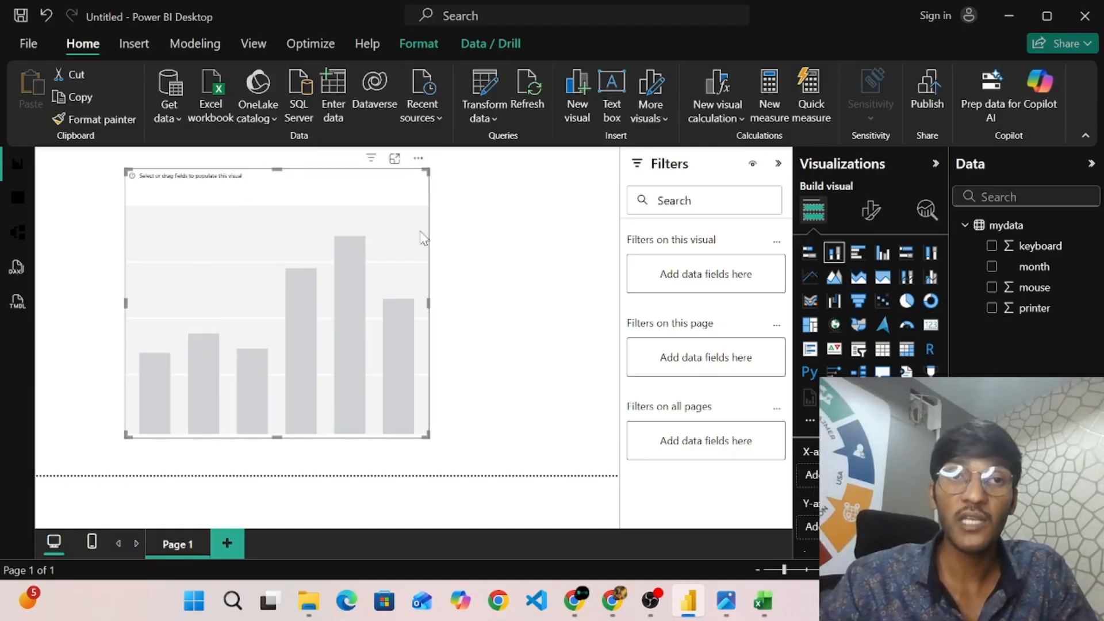
{"action": "left_click", "coordinate": [488, 208]}
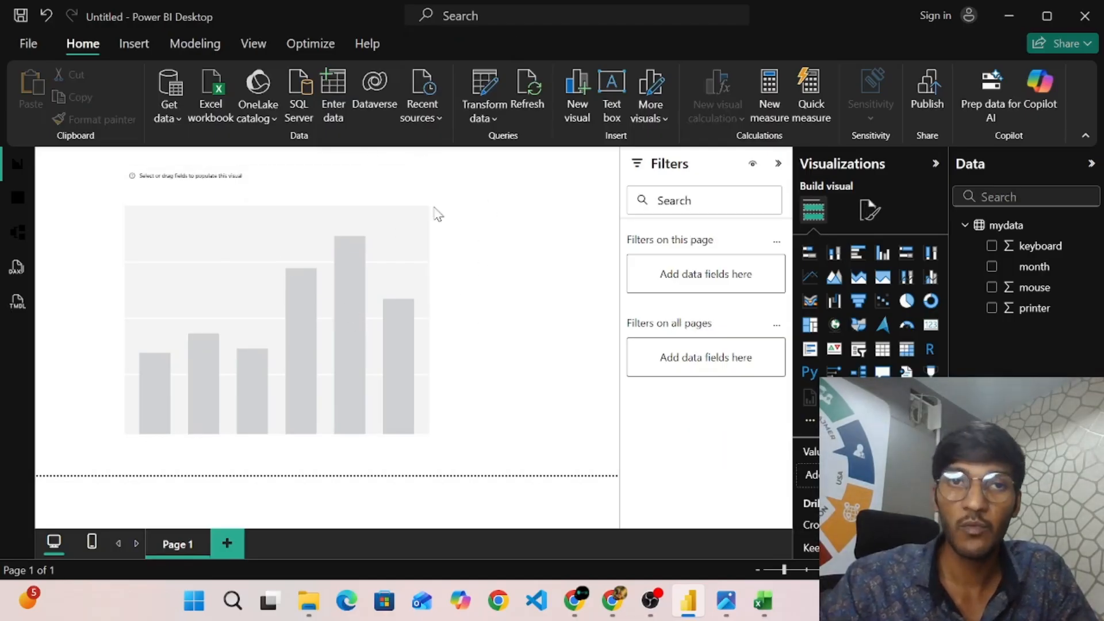
{"action": "left_click", "coordinate": [390, 197]}
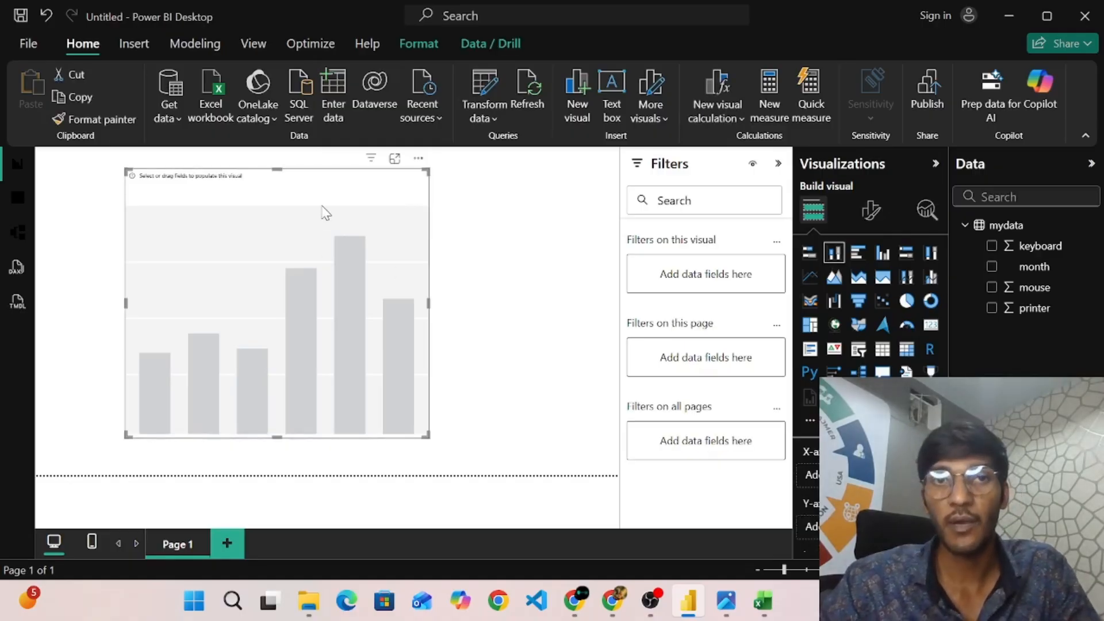
{"action": "left_click", "coordinate": [500, 212]}
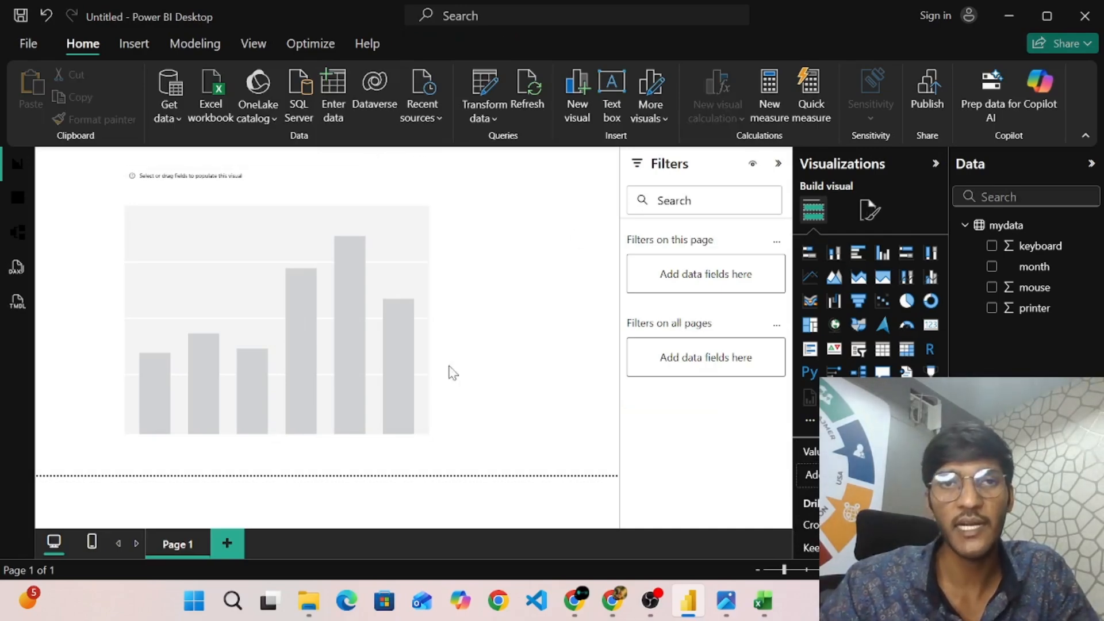
Add the month field to the column chart's X-axis and the mouse field to its Y-axis
{"action": "left_click", "coordinate": [394, 214]}
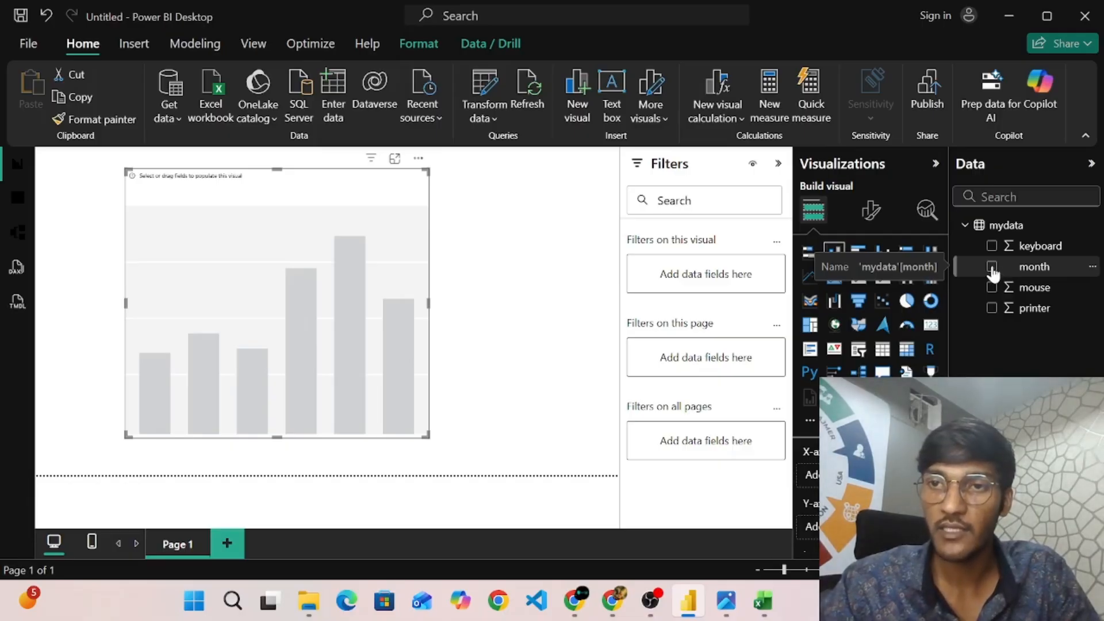
{"action": "left_click", "coordinate": [992, 268]}
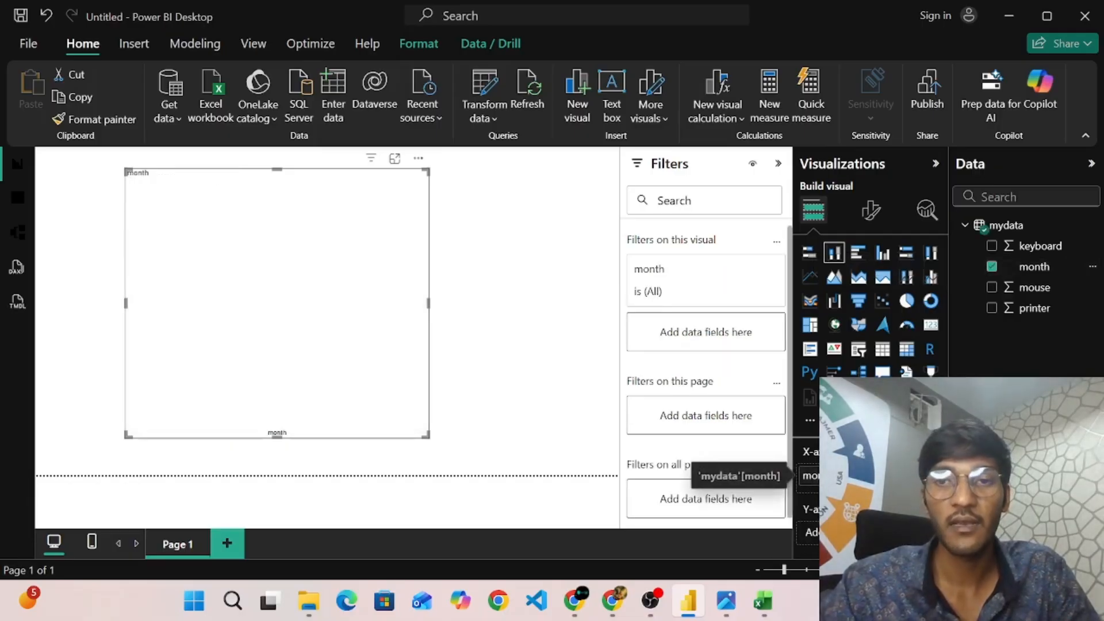
{"action": "scroll", "coordinate": [863, 483], "scroll_direction": "down", "scroll_amount": 1}
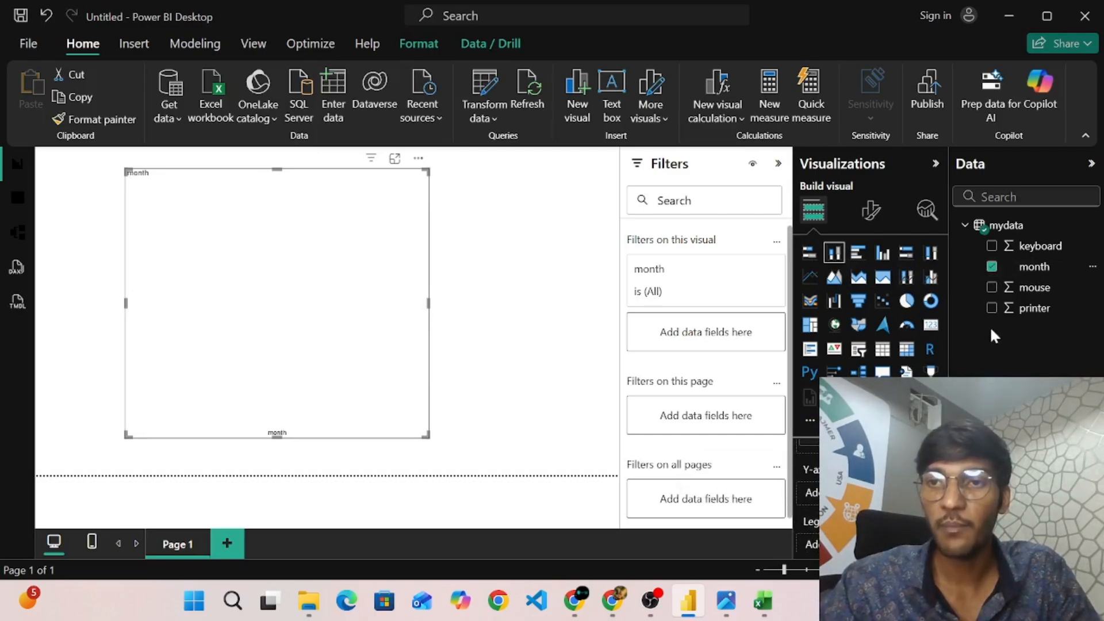
{"action": "left_click", "coordinate": [992, 288]}
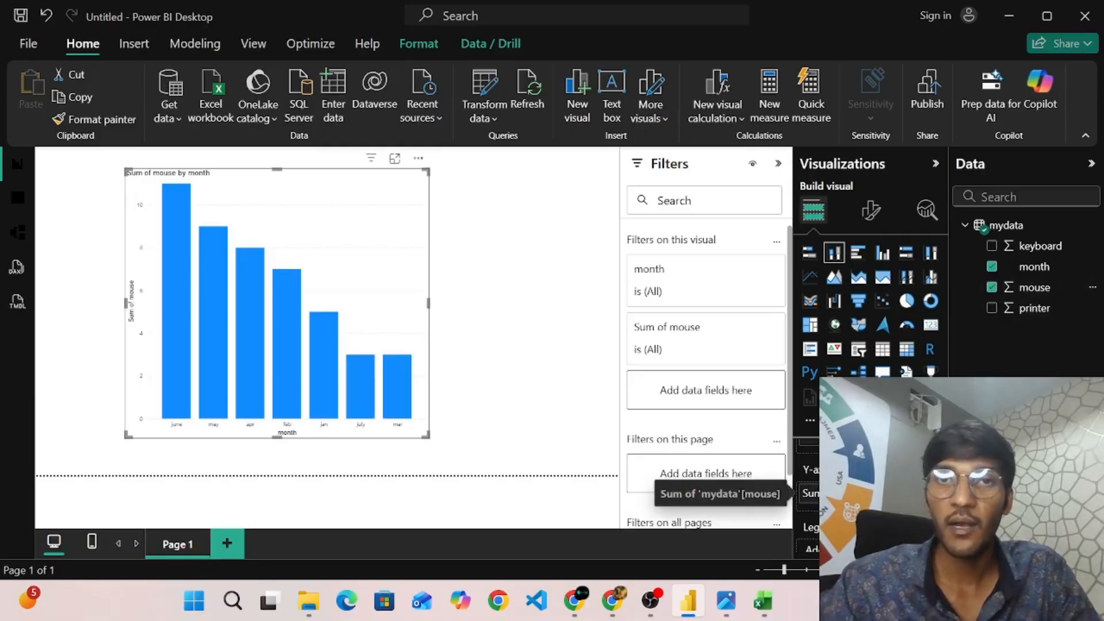
Review the aggregation options available for the mouse field on the chart's Y-axis
{"action": "scroll", "coordinate": [811, 493], "scroll_direction": "up", "scroll_amount": 1}
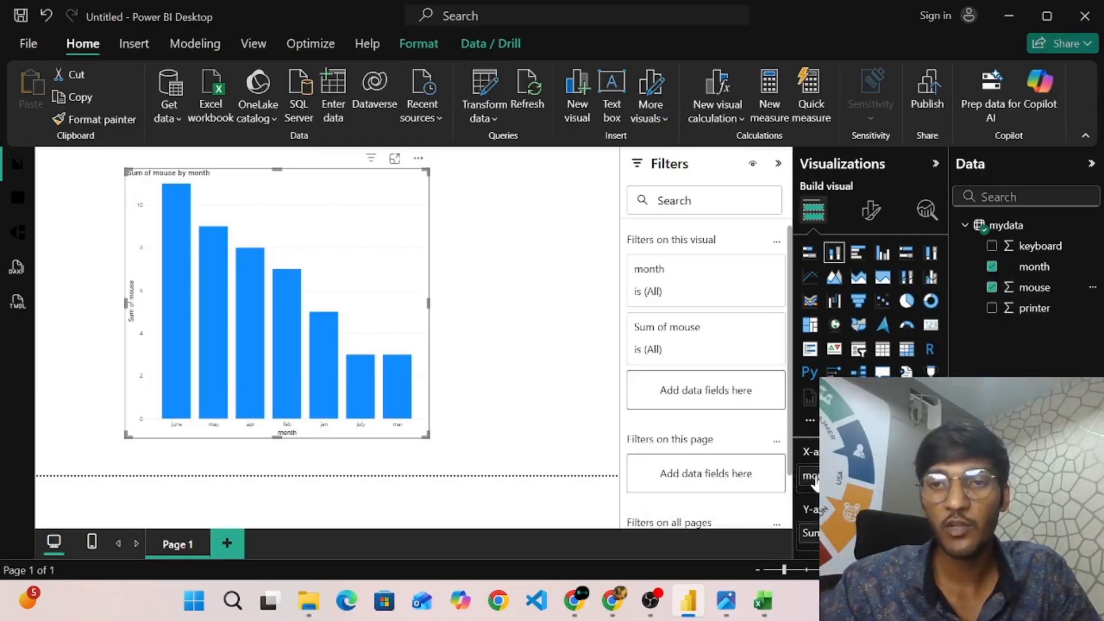
{"action": "scroll", "coordinate": [816, 483], "scroll_direction": "down", "scroll_amount": 1}
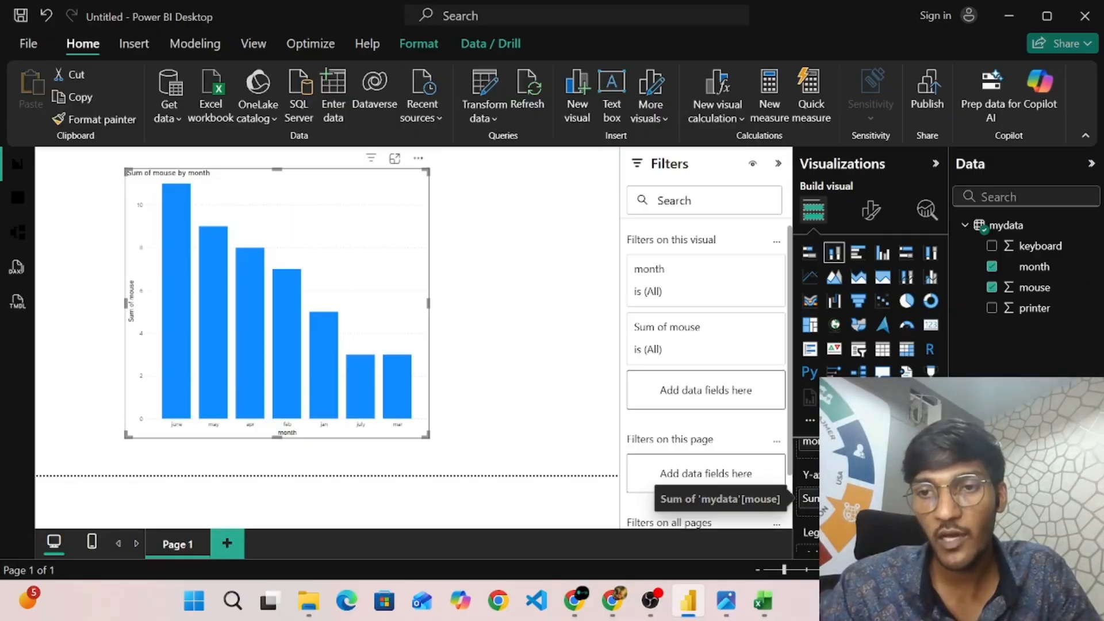
{"action": "left_click", "coordinate": [935, 499]}
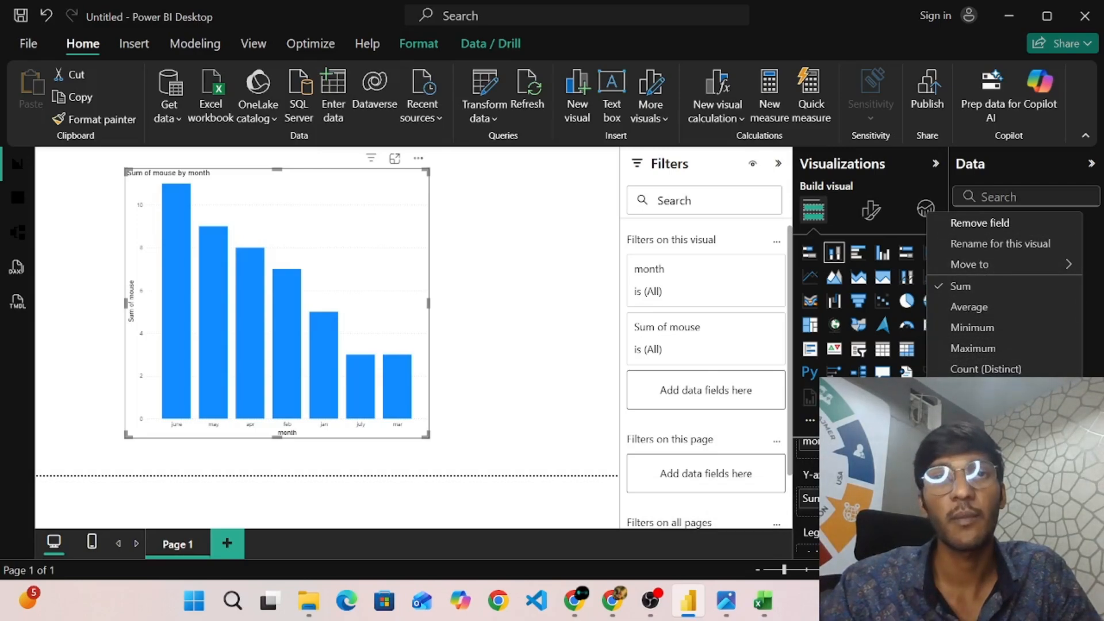
{"action": "left_click", "coordinate": [808, 499]}
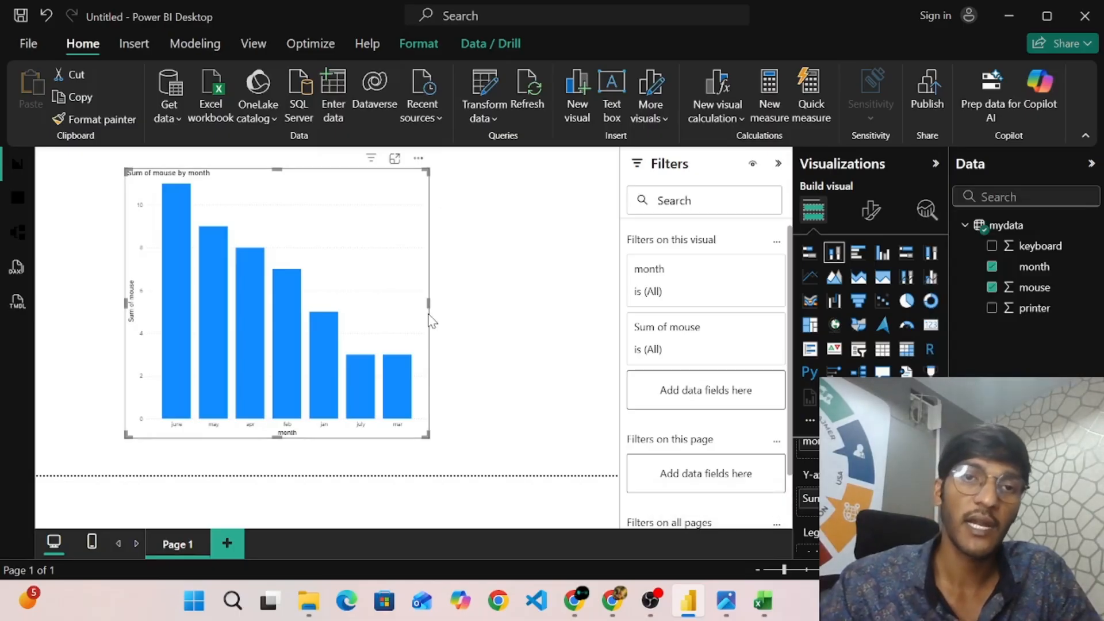
Move the mouse chart to the page's upper-left corner, enlarge it to the page's lower edge and inspect the column tooltips
{"action": "left_click_drag", "start_coordinate": [429, 305], "coordinate": [340, 302]}
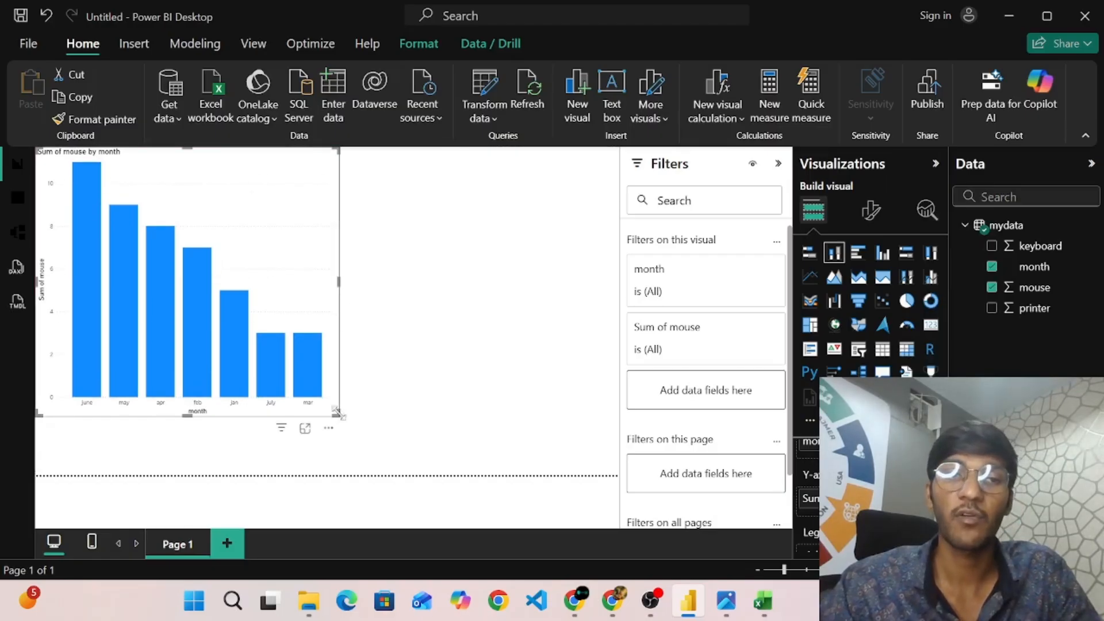
{"action": "left_click_drag", "start_coordinate": [338, 413], "coordinate": [544, 472]}
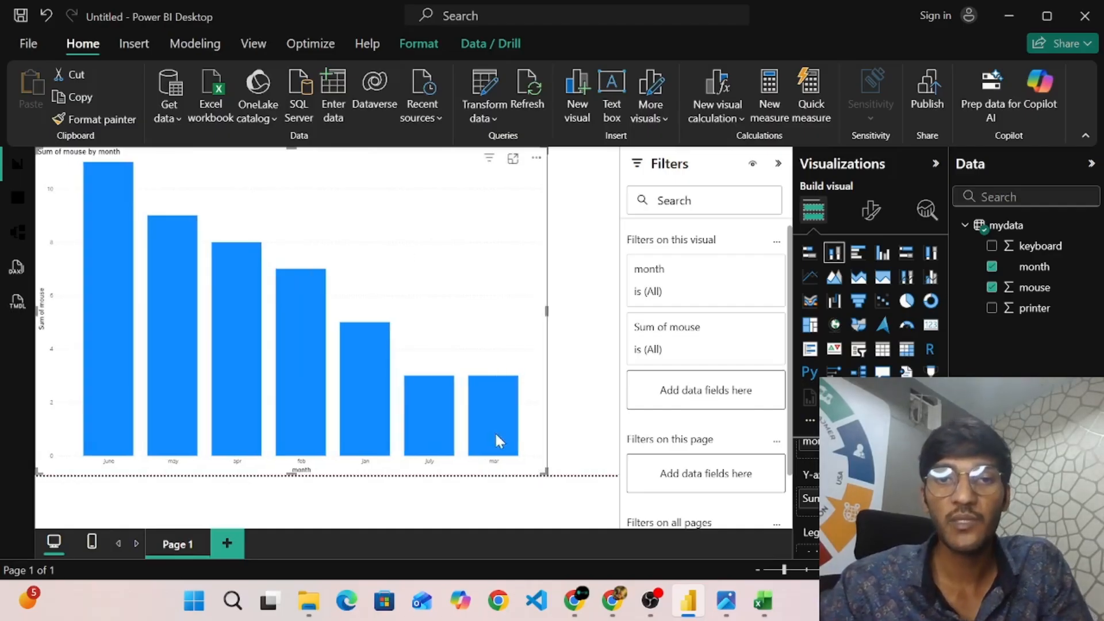
{"action": "mouse_move", "coordinate": [436, 430]}
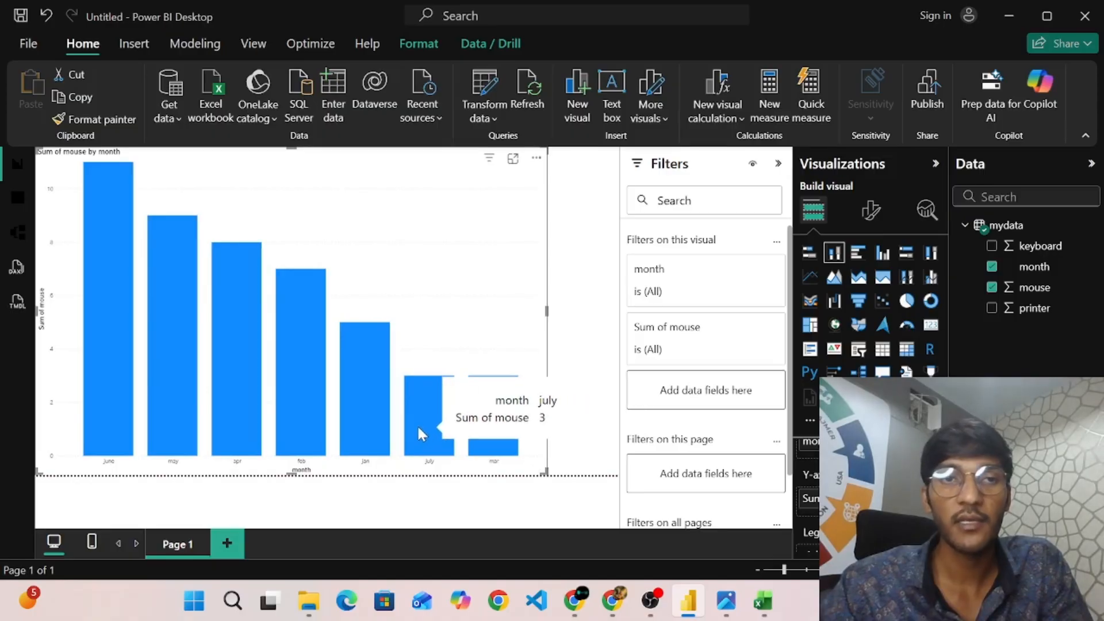
{"action": "mouse_move", "coordinate": [107, 292]}
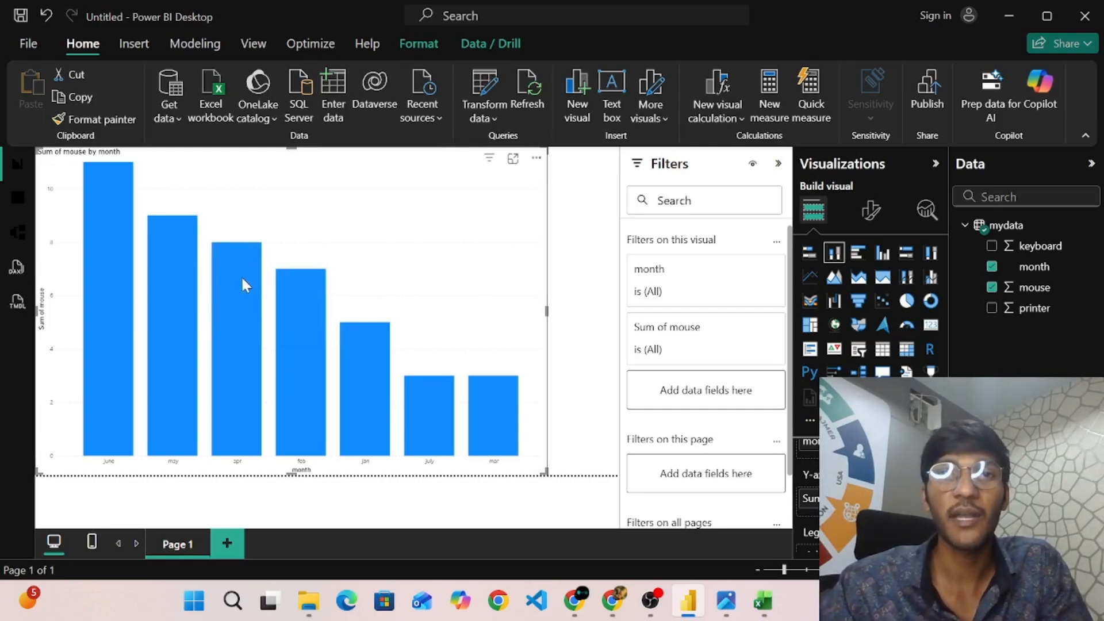
{"action": "mouse_move", "coordinate": [241, 284]}
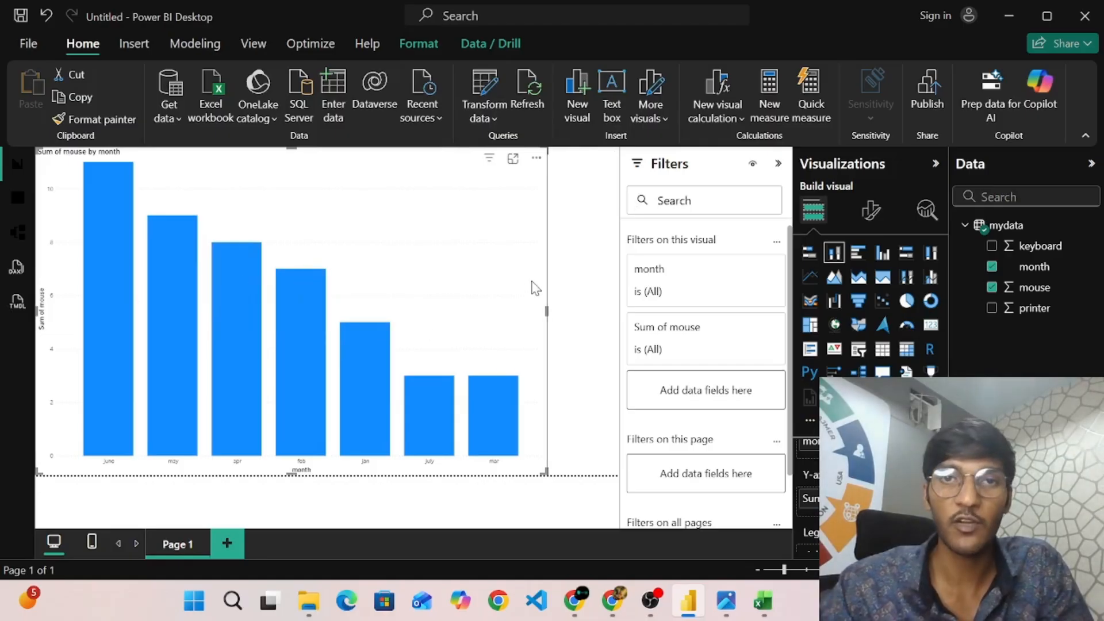
Replace the mouse chart with a new stacked column chart of keyboard by month, and enlarge it to cover most of the page
{"action": "left_click", "coordinate": [536, 159]}
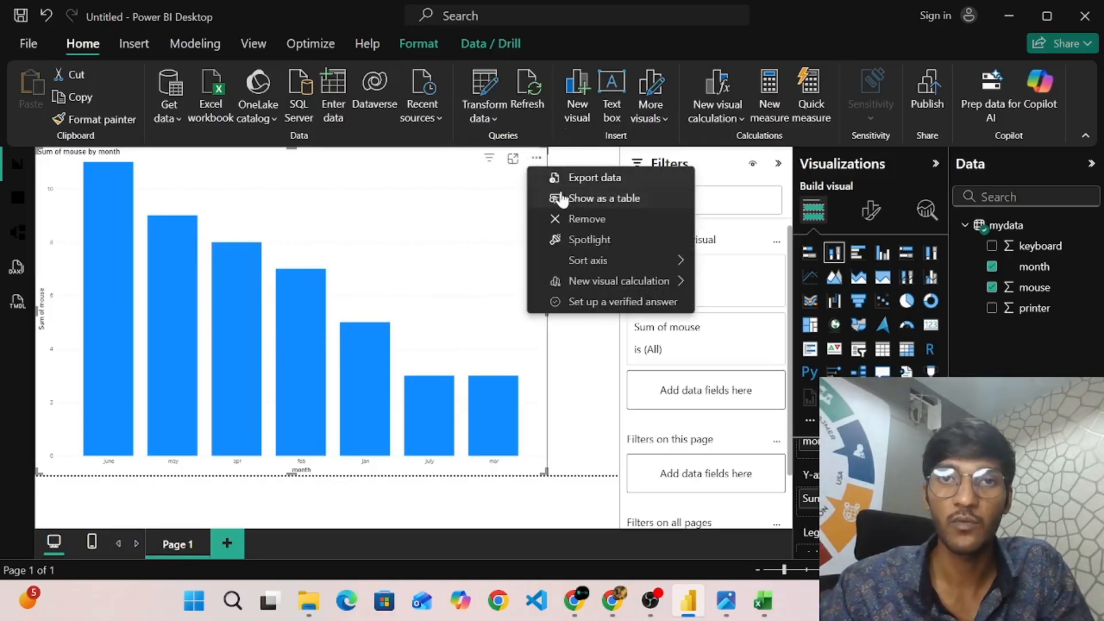
{"action": "left_click", "coordinate": [585, 221]}
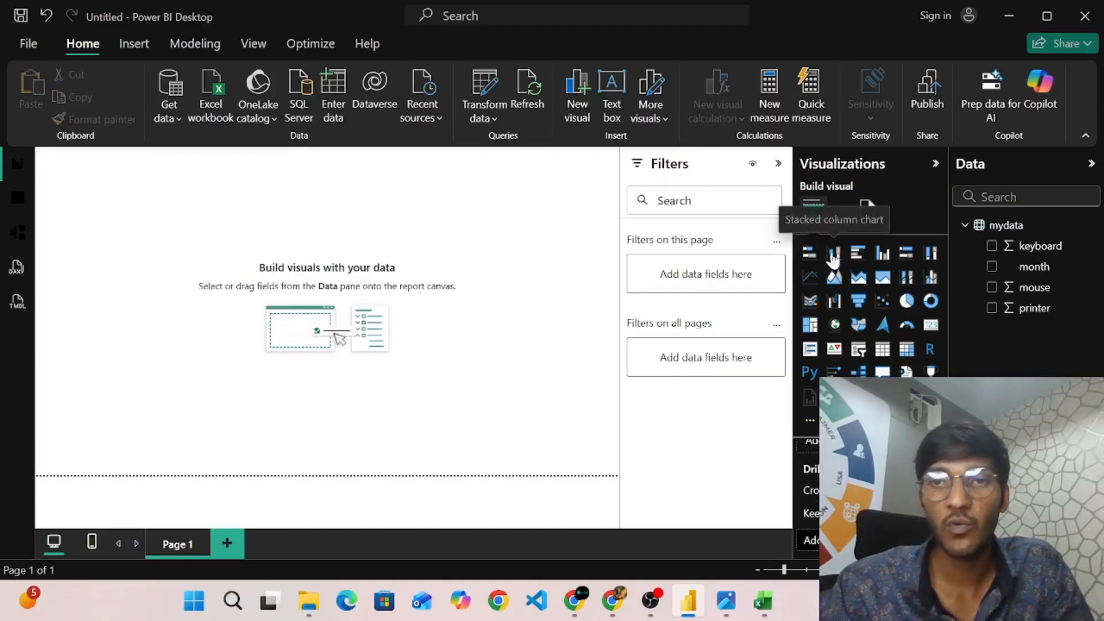
{"action": "left_click", "coordinate": [834, 254]}
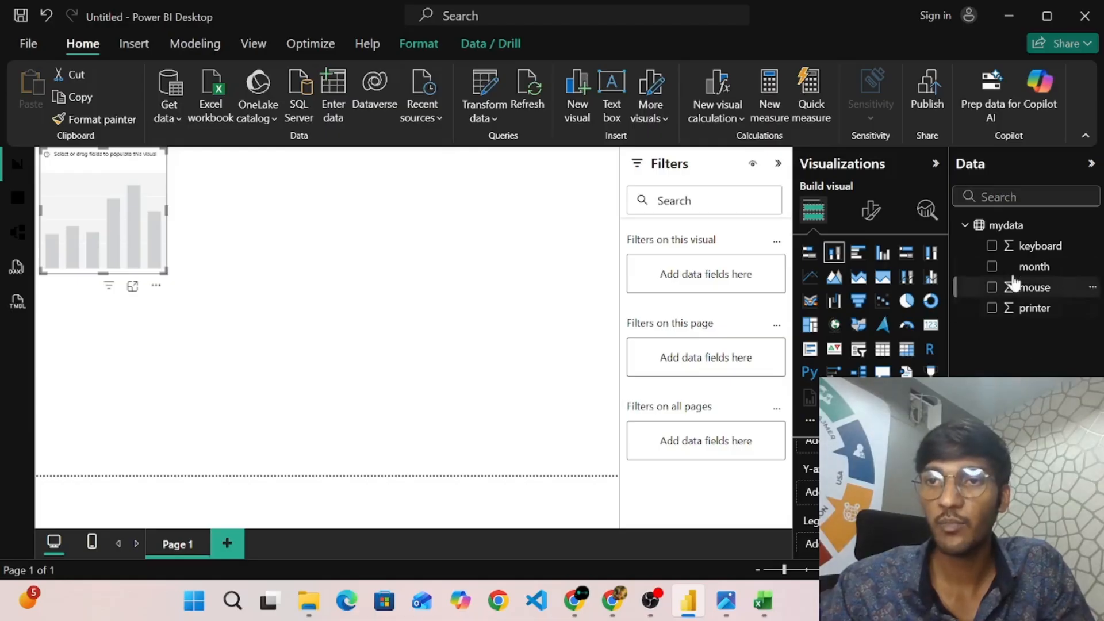
{"action": "left_click", "coordinate": [992, 267]}
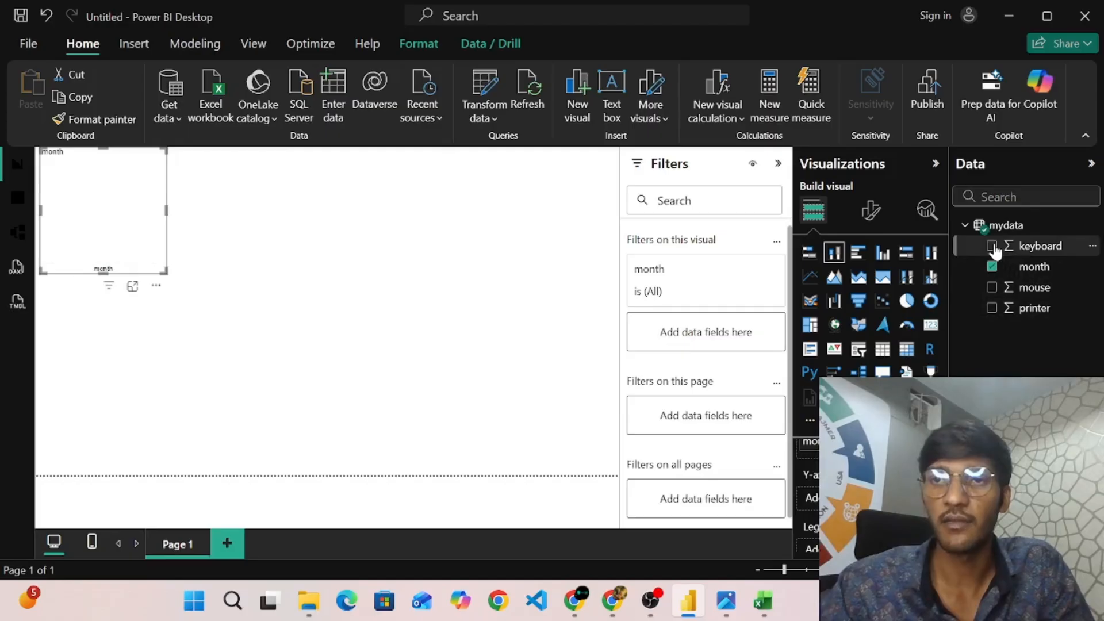
{"action": "left_click", "coordinate": [992, 247]}
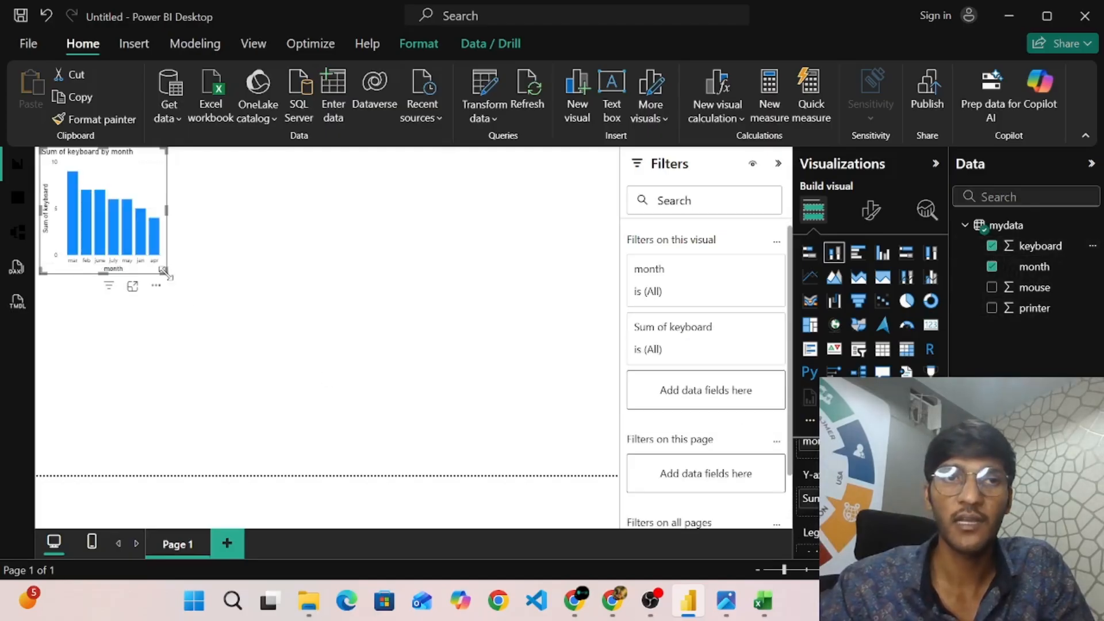
{"action": "left_click_drag", "start_coordinate": [165, 274], "coordinate": [575, 475]}
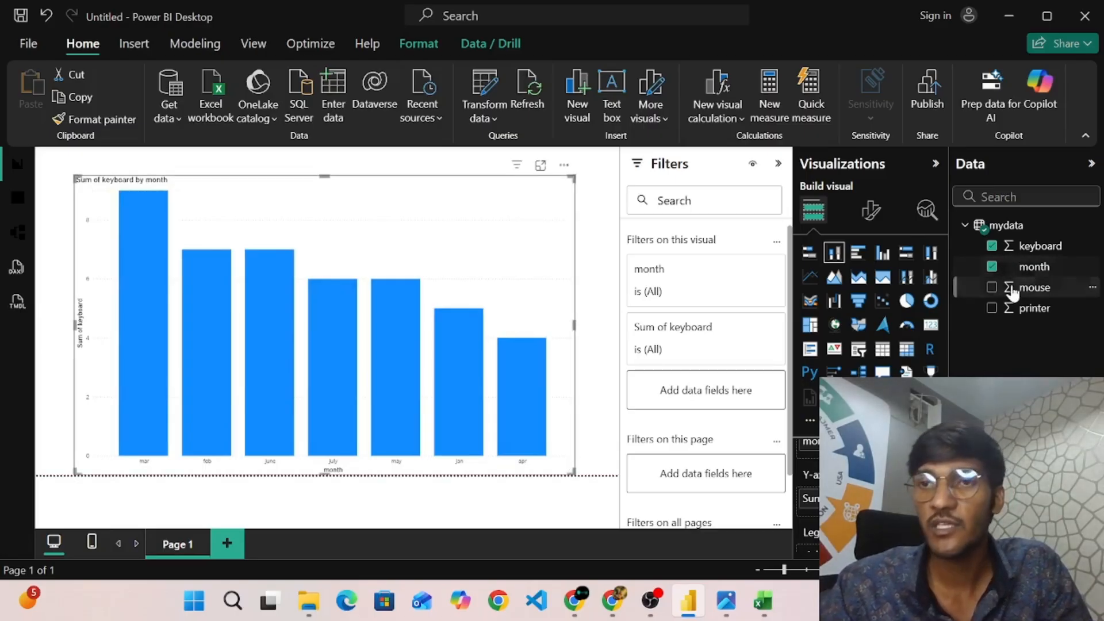
Try stacking the mouse and printer fields in the keyboard chart, and remove both fields again
{"action": "left_click", "coordinate": [992, 288]}
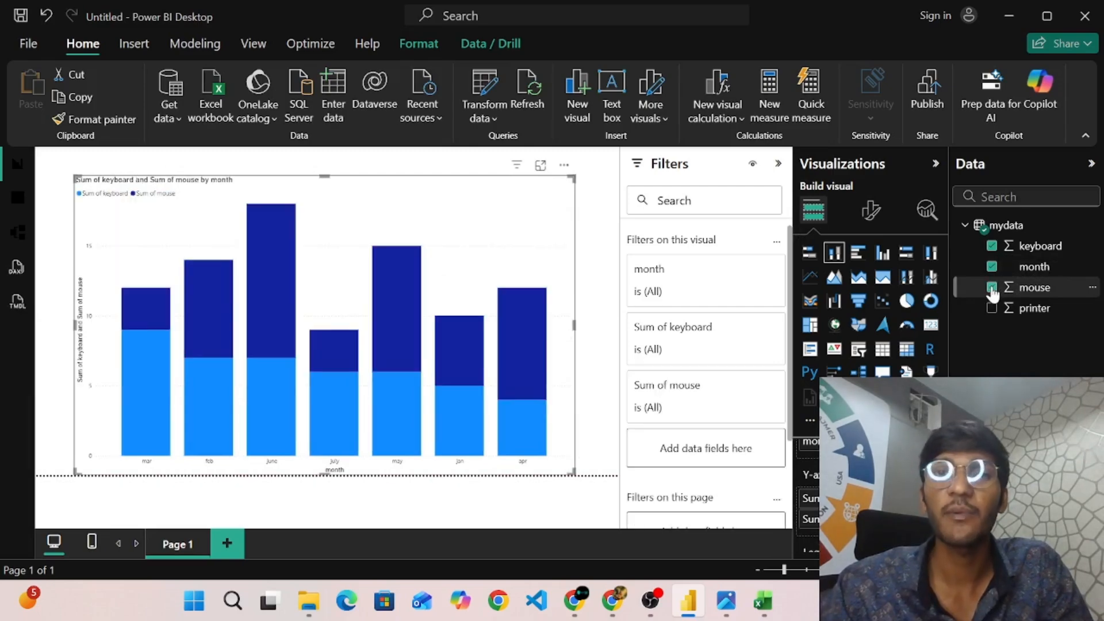
{"action": "left_click", "coordinate": [992, 309]}
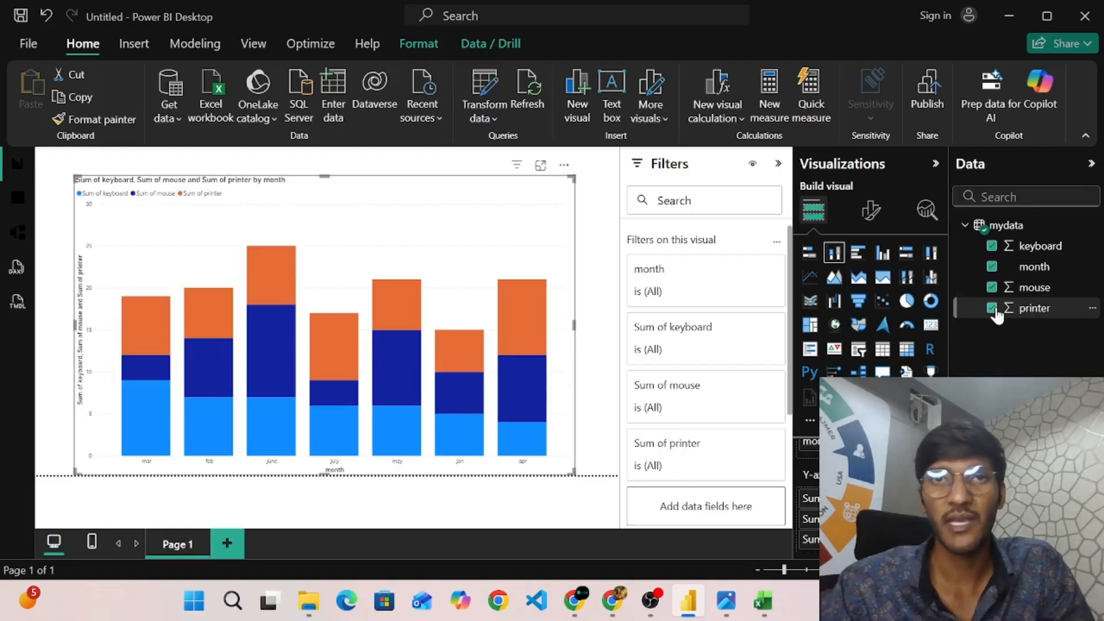
{"action": "left_click", "coordinate": [992, 309]}
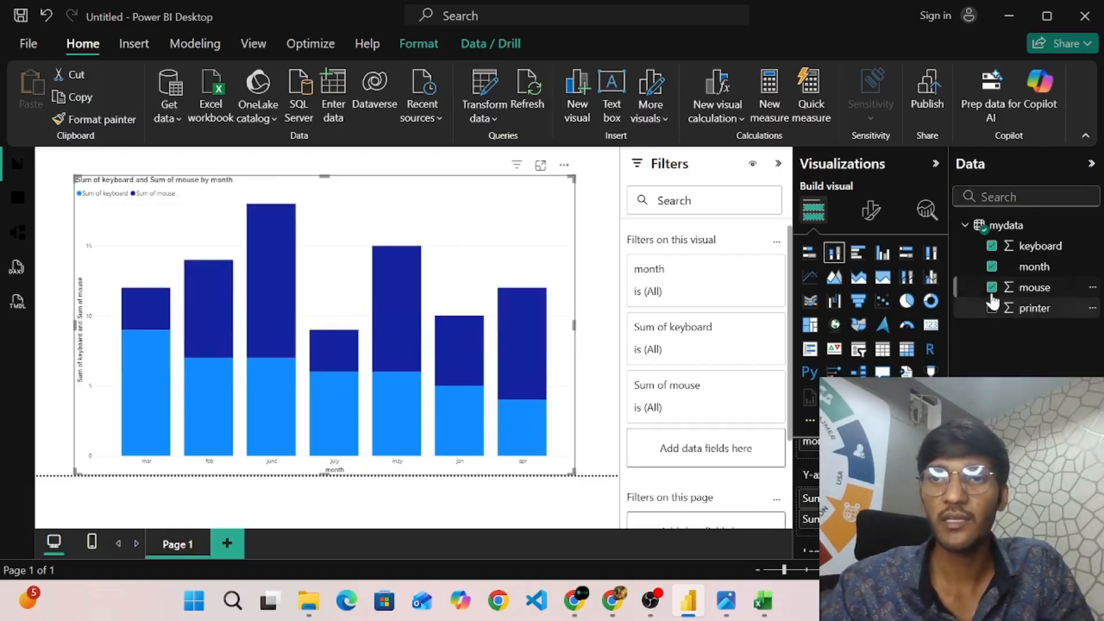
{"action": "left_click", "coordinate": [993, 287]}
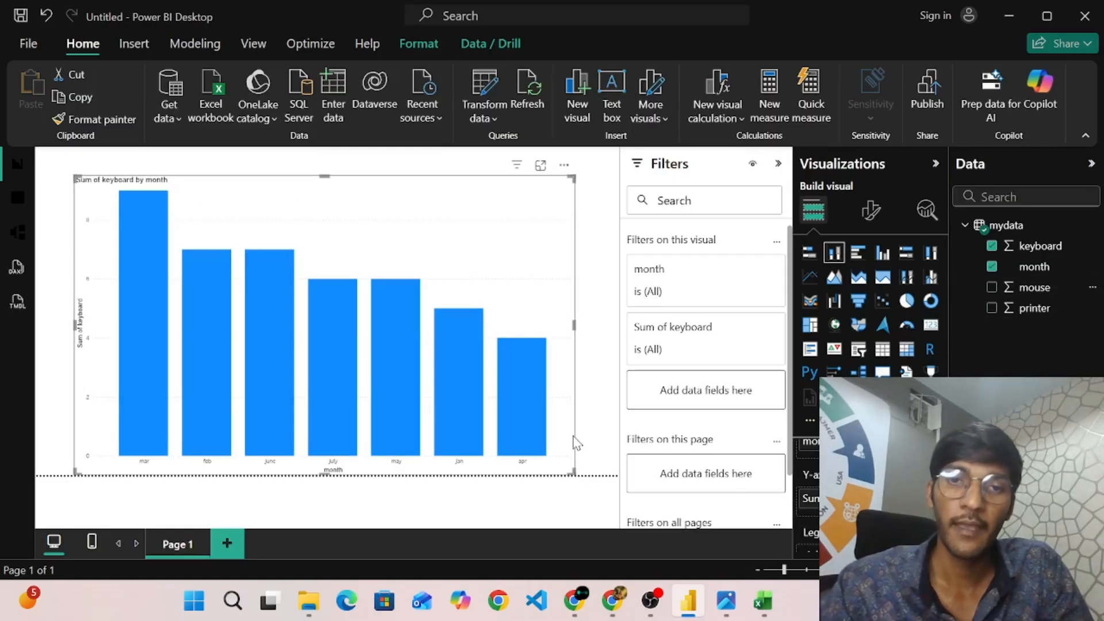
Shrink the keyboard chart from its lower-right corner and keep it selected
{"action": "left_click_drag", "start_coordinate": [574, 475], "coordinate": [502, 429]}
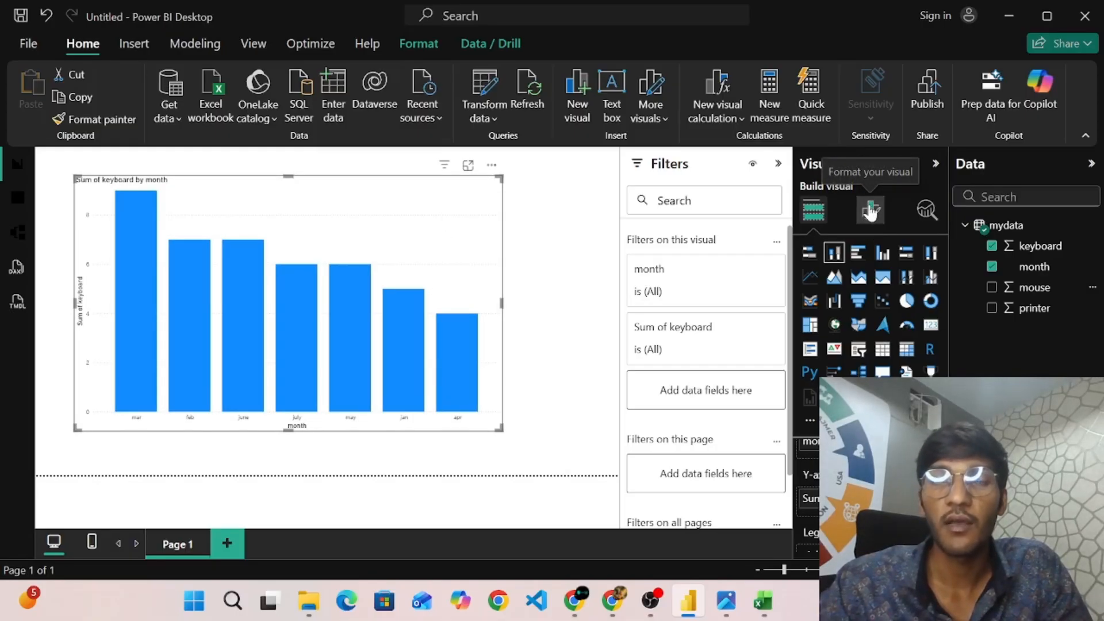
{"action": "left_click", "coordinate": [551, 236]}
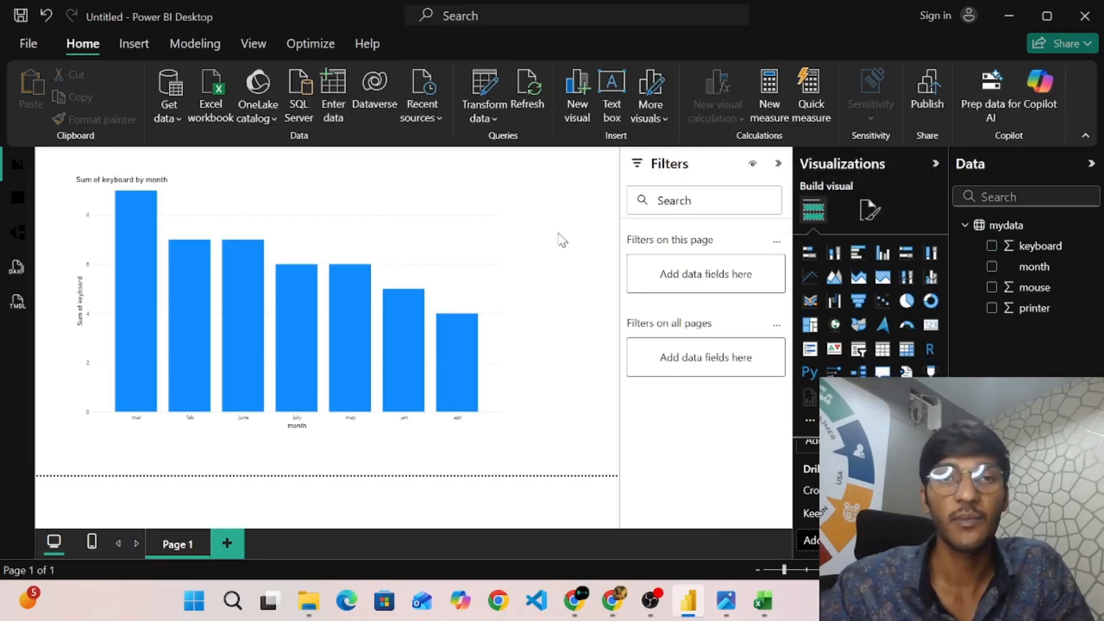
{"action": "left_click", "coordinate": [468, 232]}
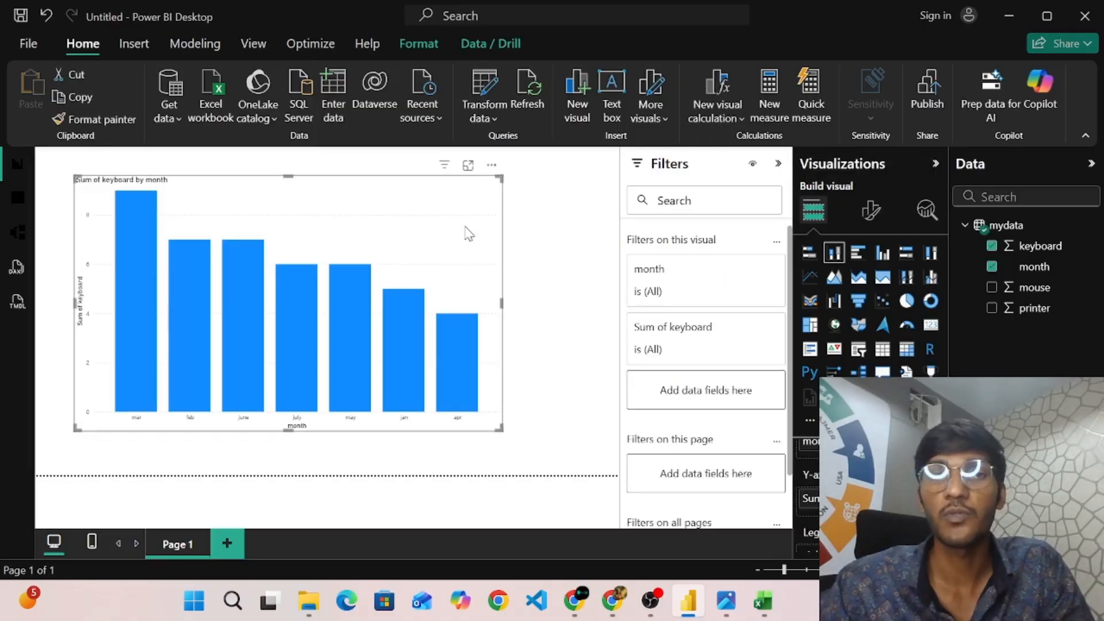
Format the chart's X-axis values with a light orange colour, a larger font and a maximum height of 49 %
{"action": "left_click", "coordinate": [872, 213]}
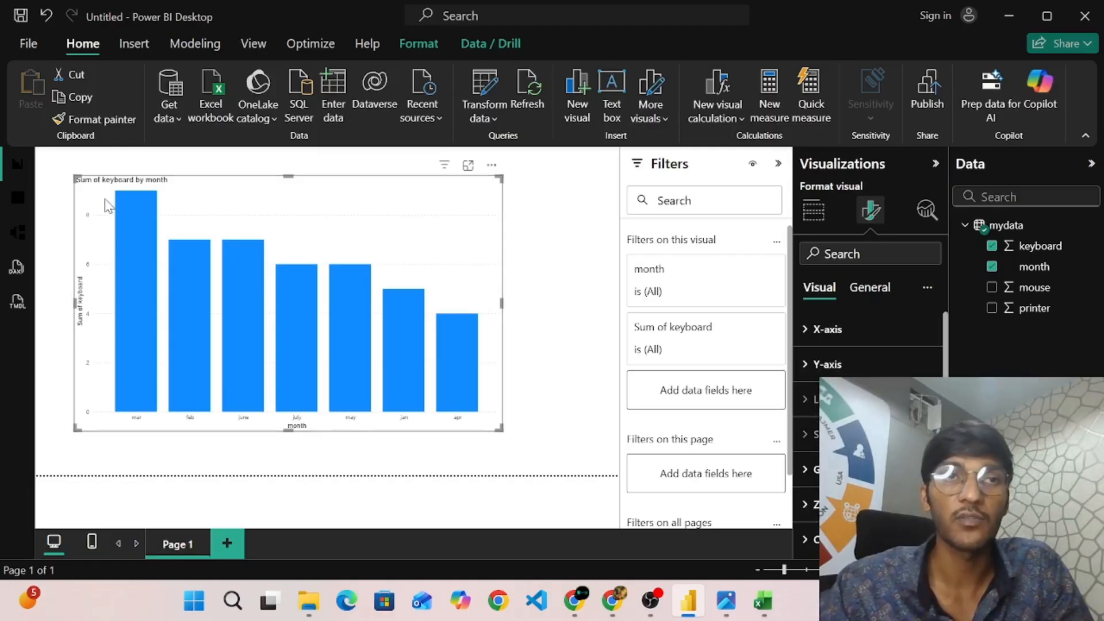
{"action": "left_click", "coordinate": [808, 331]}
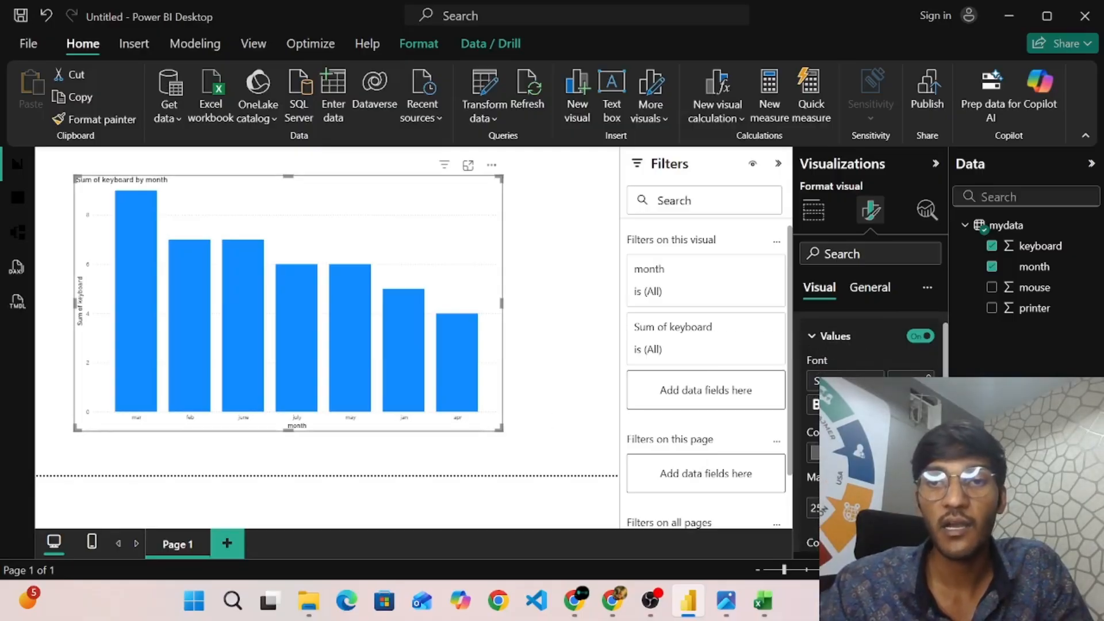
{"action": "left_click", "coordinate": [816, 453]}
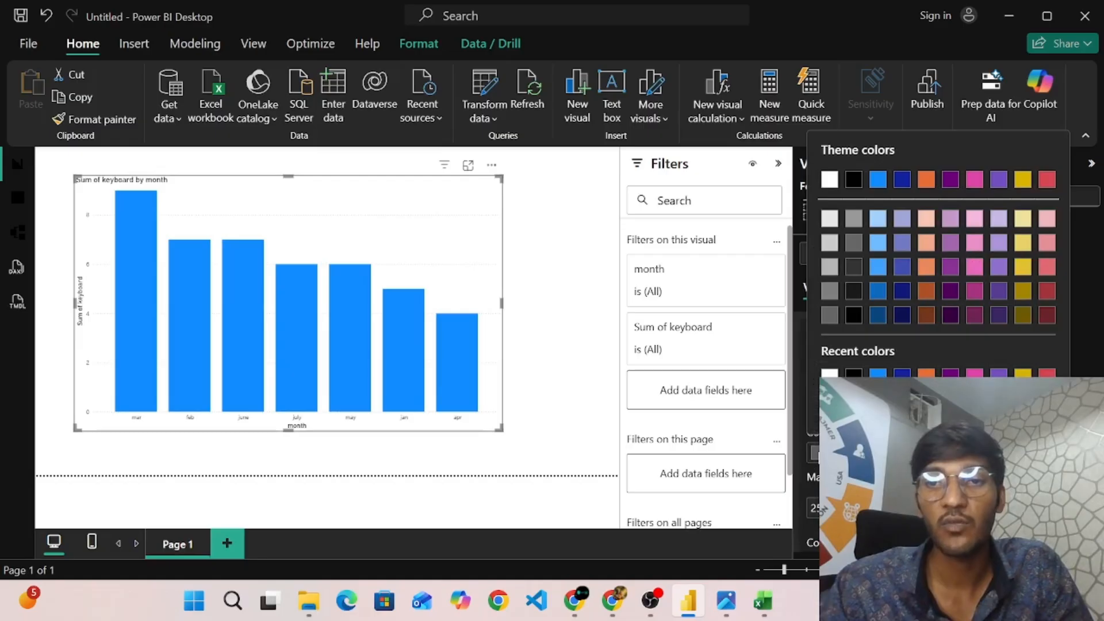
{"action": "left_click", "coordinate": [927, 268]}
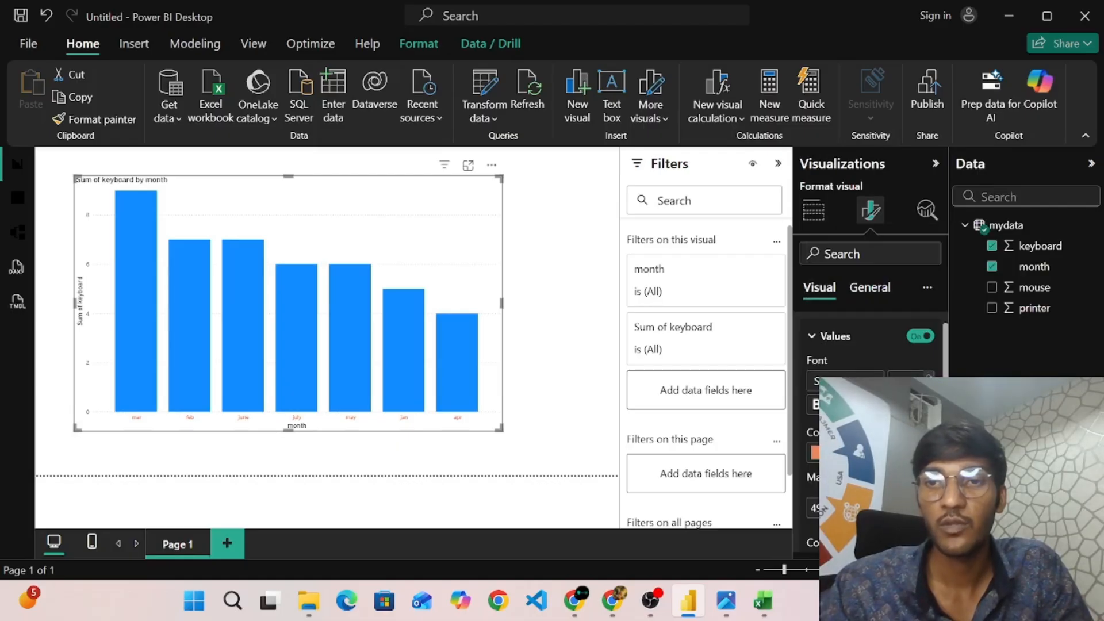
{"action": "key", "text": "Return"}
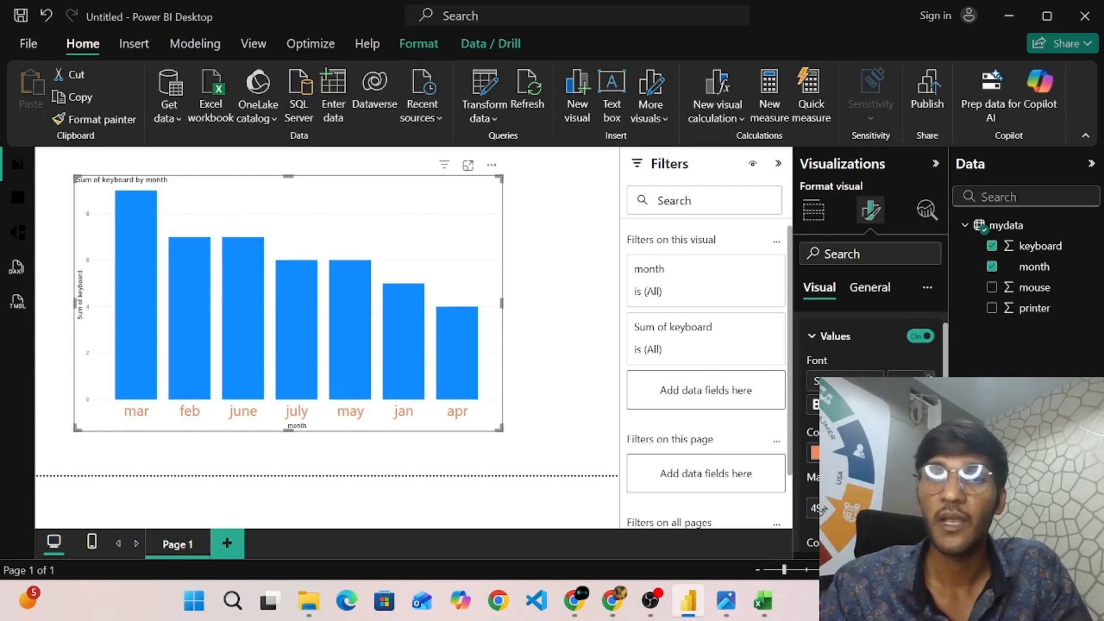
Switch the X-axis title off, on and off again to compare the chart with and without it
{"action": "scroll", "coordinate": [871, 432], "scroll_direction": "down", "scroll_amount": 3}
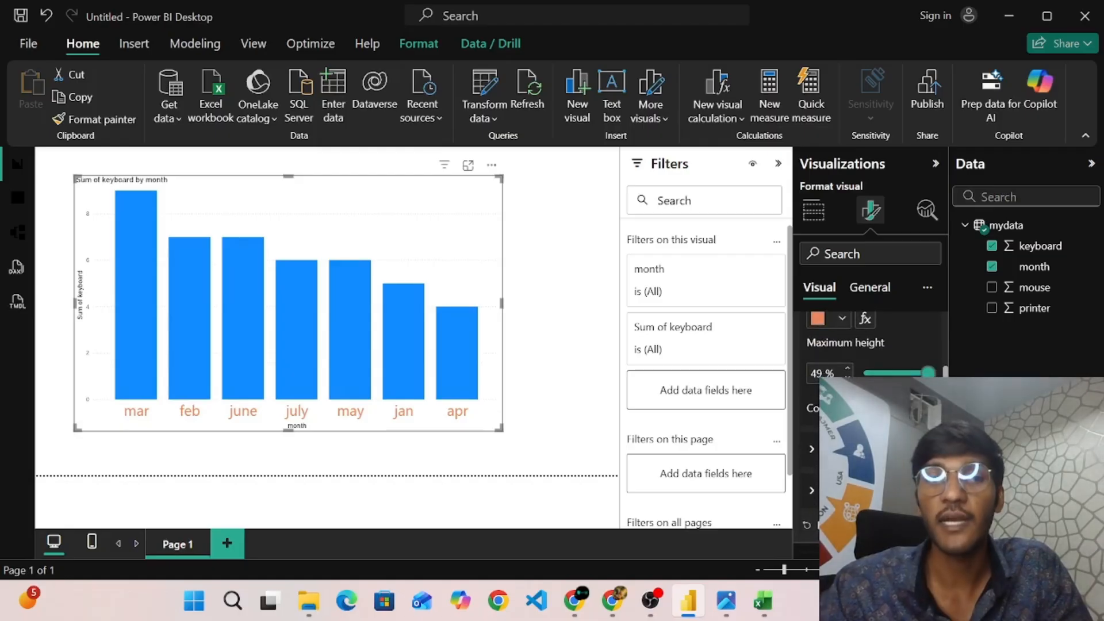
{"action": "left_click", "coordinate": [923, 449]}
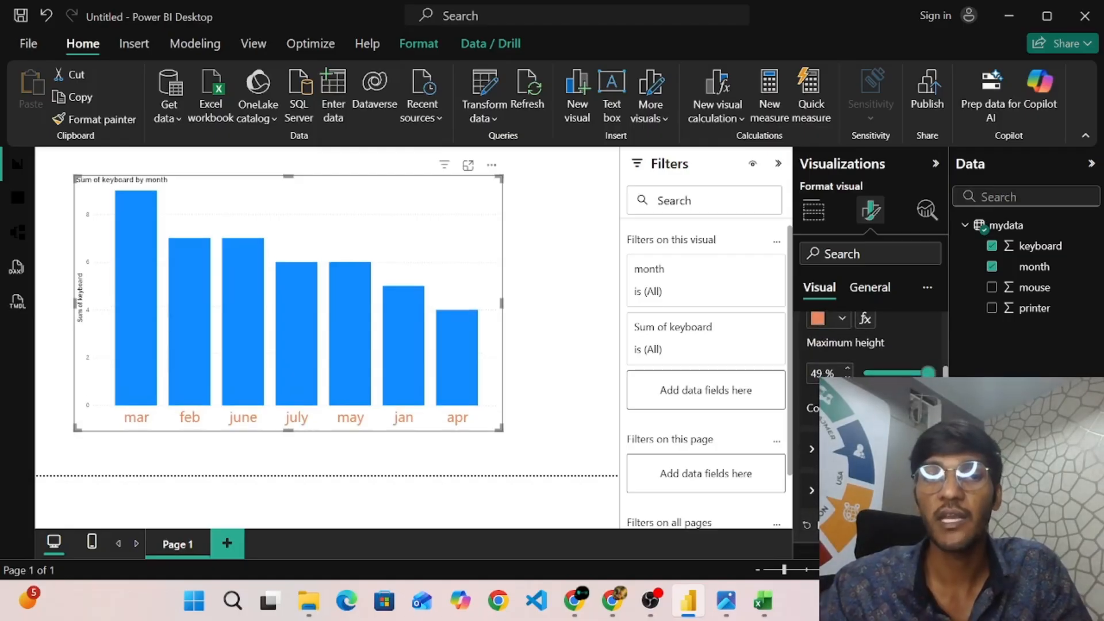
{"action": "left_click", "coordinate": [923, 449]}
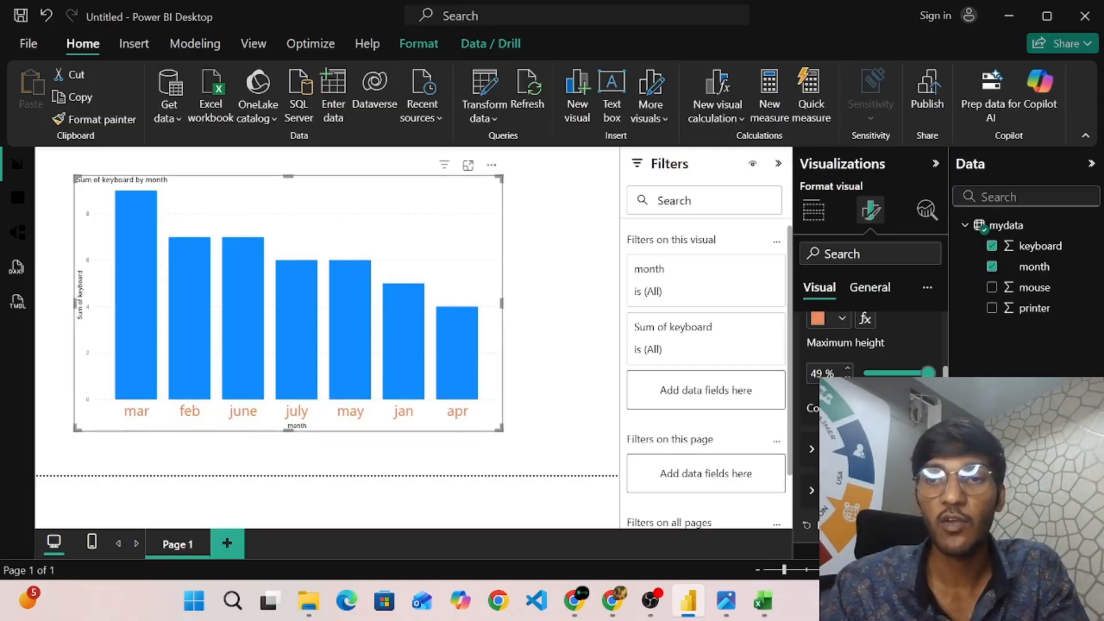
{"action": "left_click", "coordinate": [922, 449]}
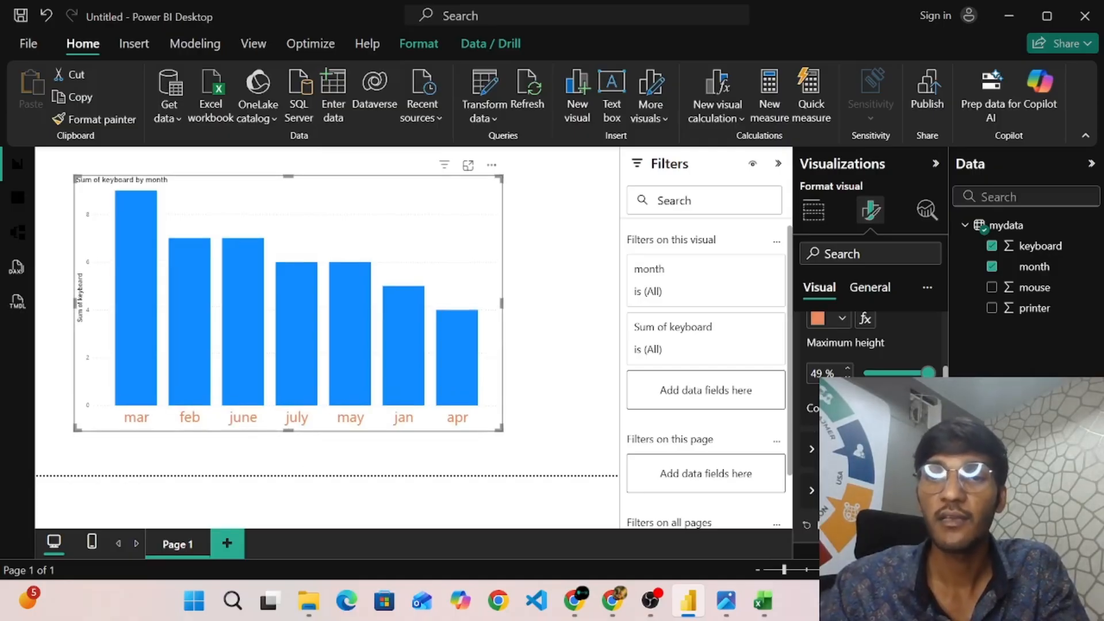
Show the X-axis title and set its text to Month names
{"action": "left_click", "coordinate": [812, 452]}
{"action": "scroll", "coordinate": [812, 402], "scroll_direction": "down", "scroll_amount": 1}
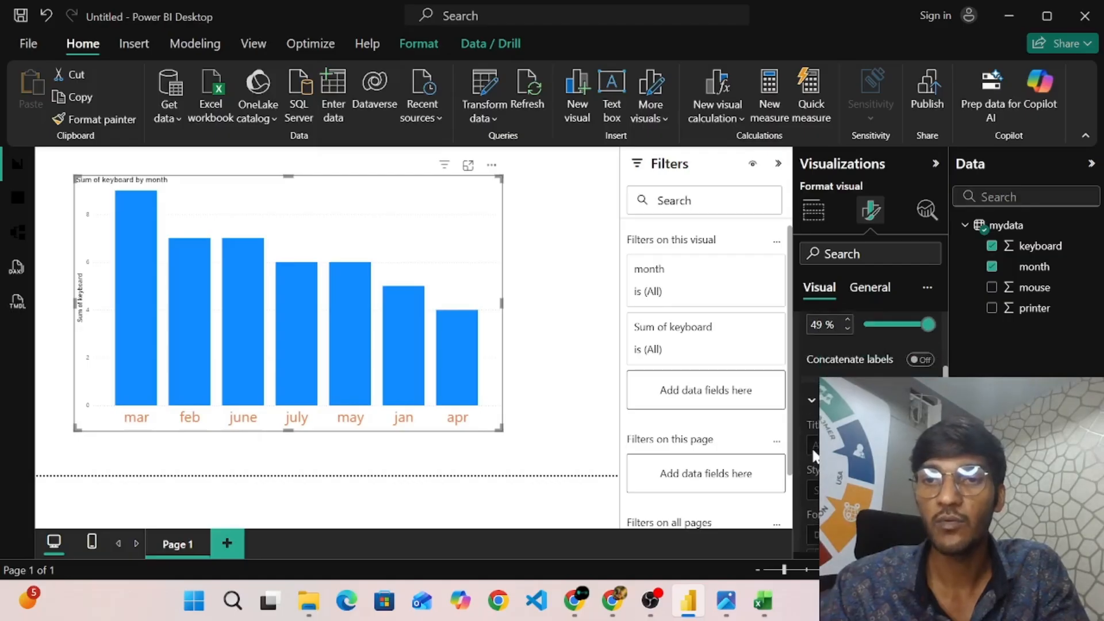
{"action": "left_click", "coordinate": [921, 398]}
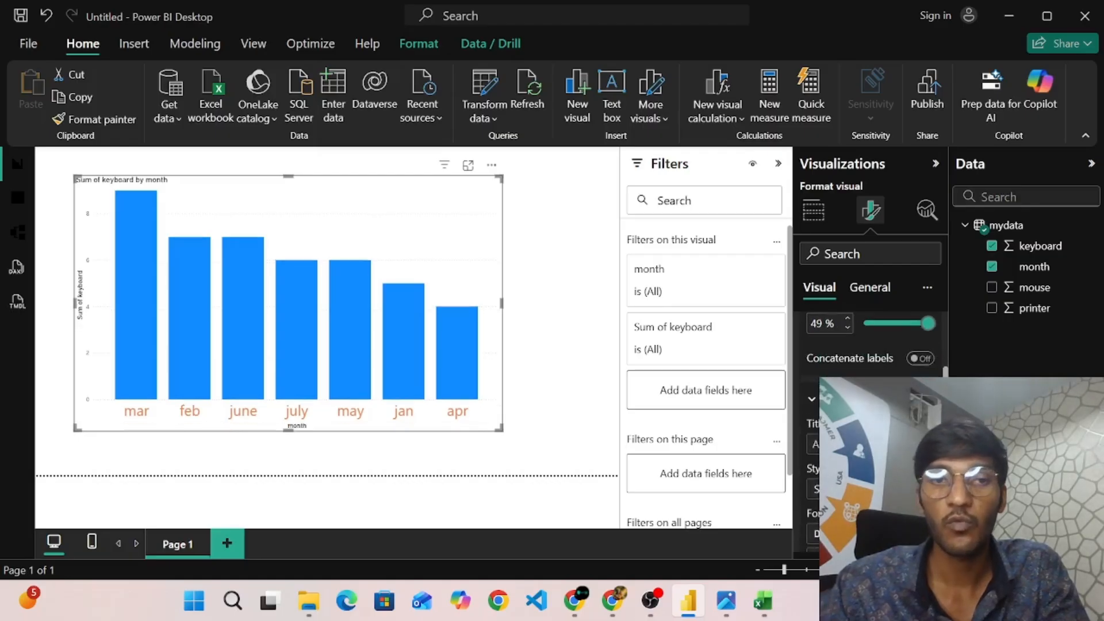
{"action": "left_click", "coordinate": [852, 444]}
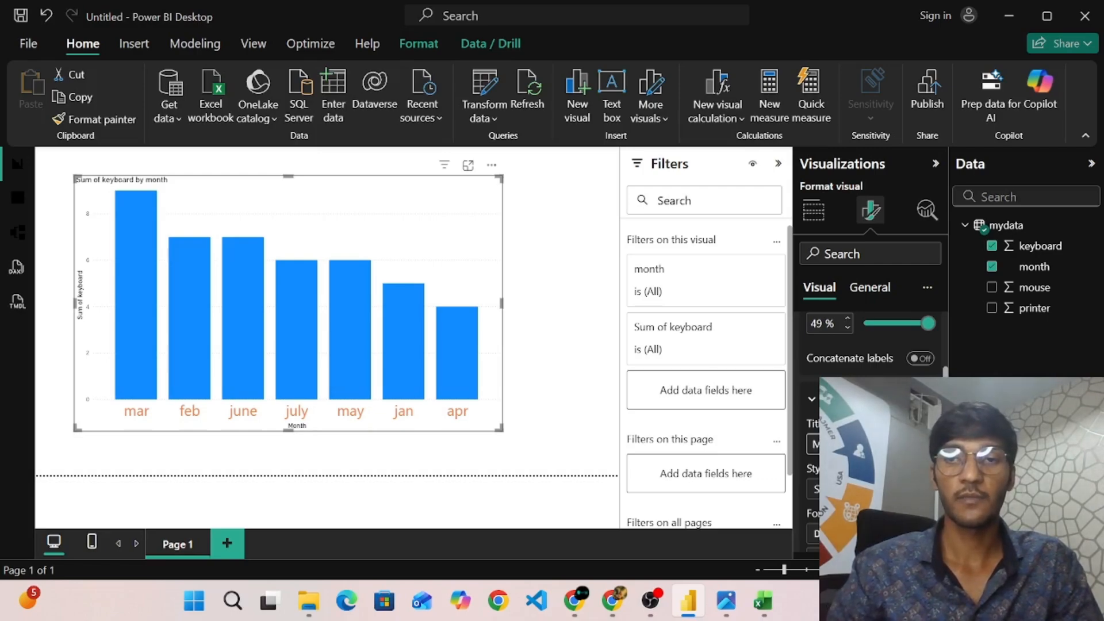
{"action": "type", "text": "names"}
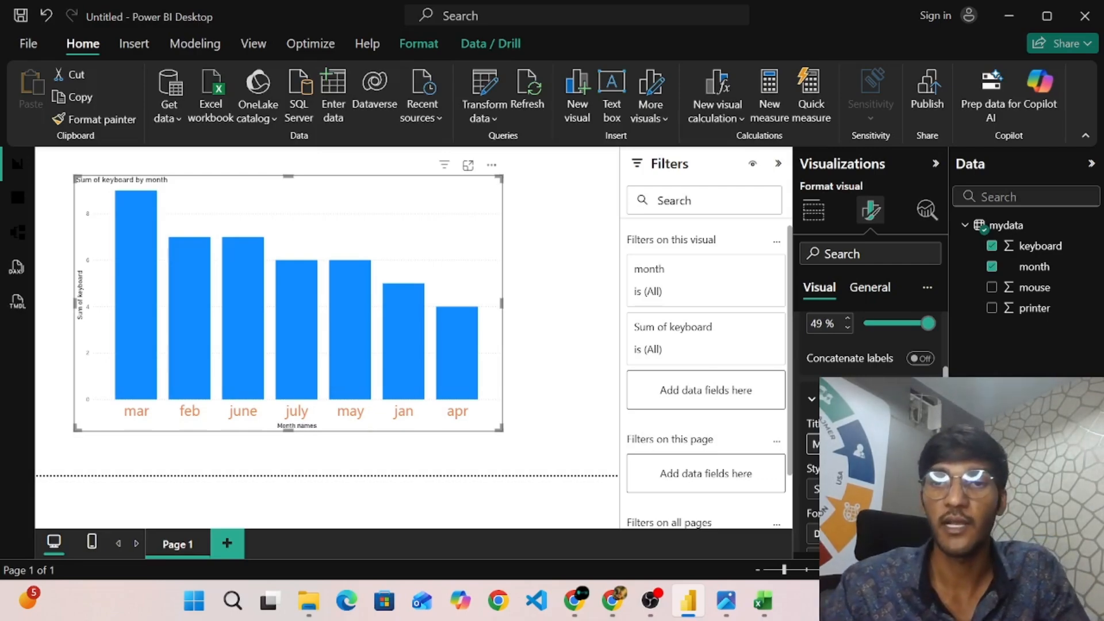
Format the X-axis title with a font size of 24 and a light violet-blue colour, and collapse the X-axis settings
{"action": "scroll", "coordinate": [869, 345], "scroll_direction": "down", "scroll_amount": 2}
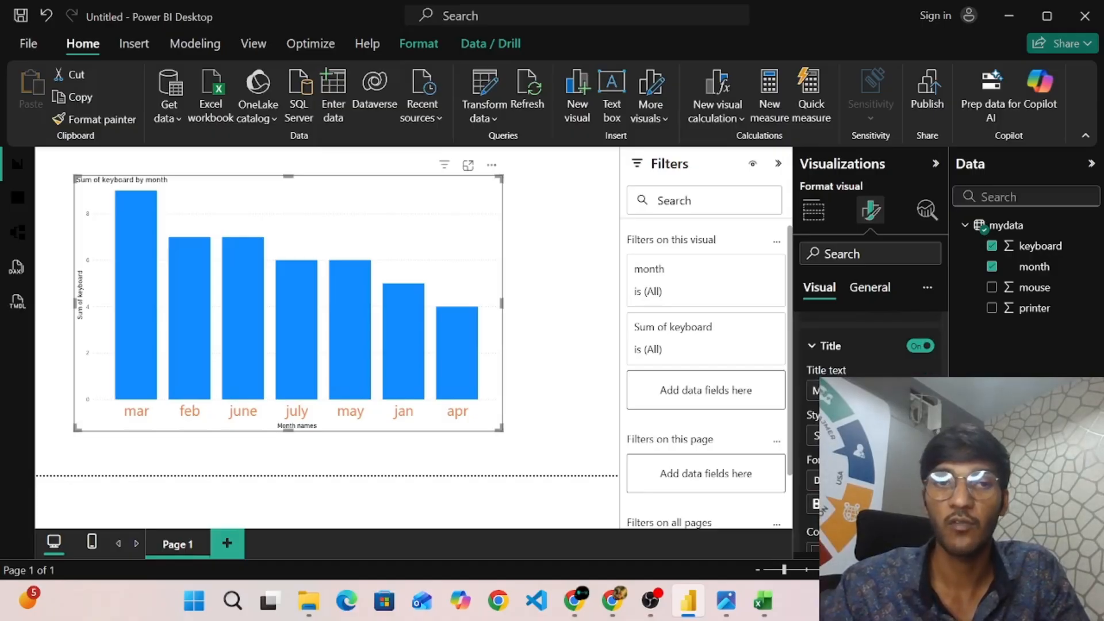
{"action": "type", "text": "24"}
{"action": "scroll", "coordinate": [869, 345], "scroll_direction": "down", "scroll_amount": 2}
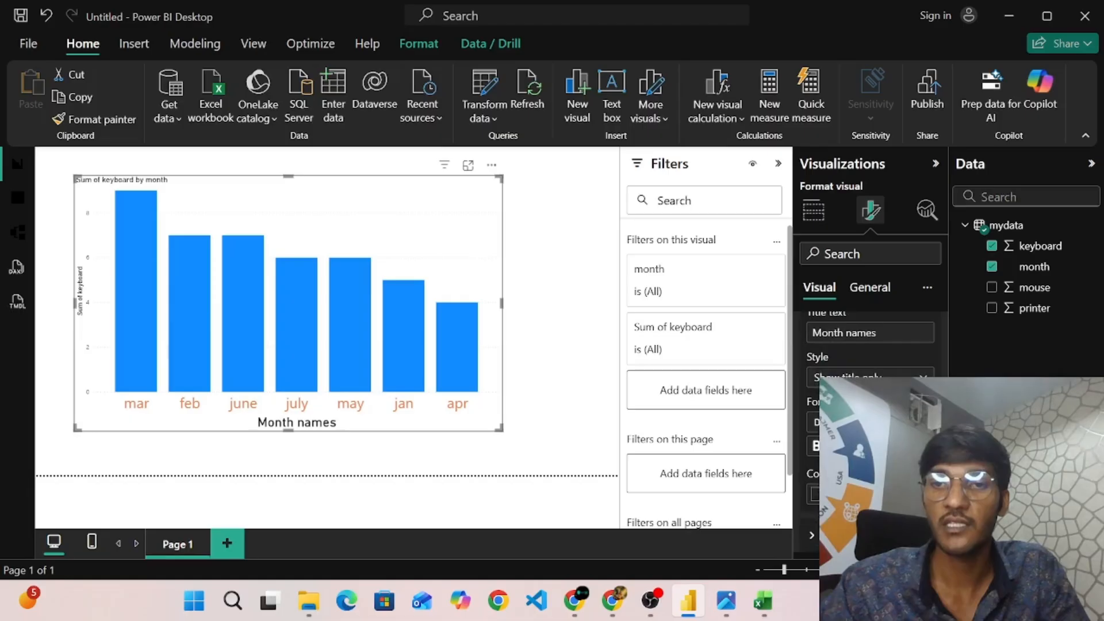
{"action": "left_click", "coordinate": [815, 494]}
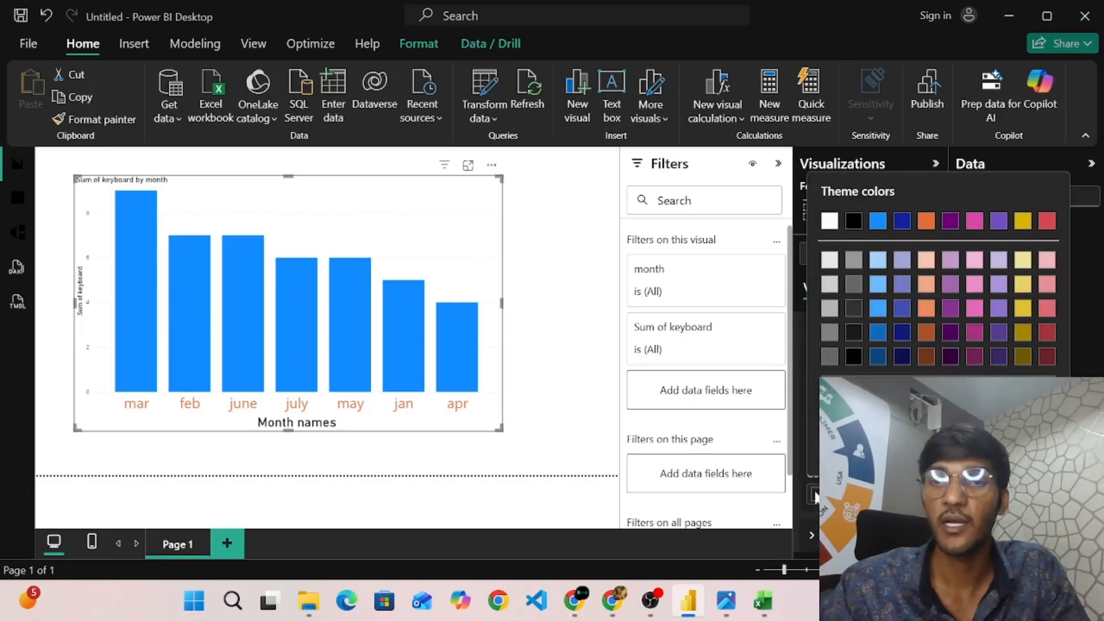
{"action": "left_click", "coordinate": [903, 285]}
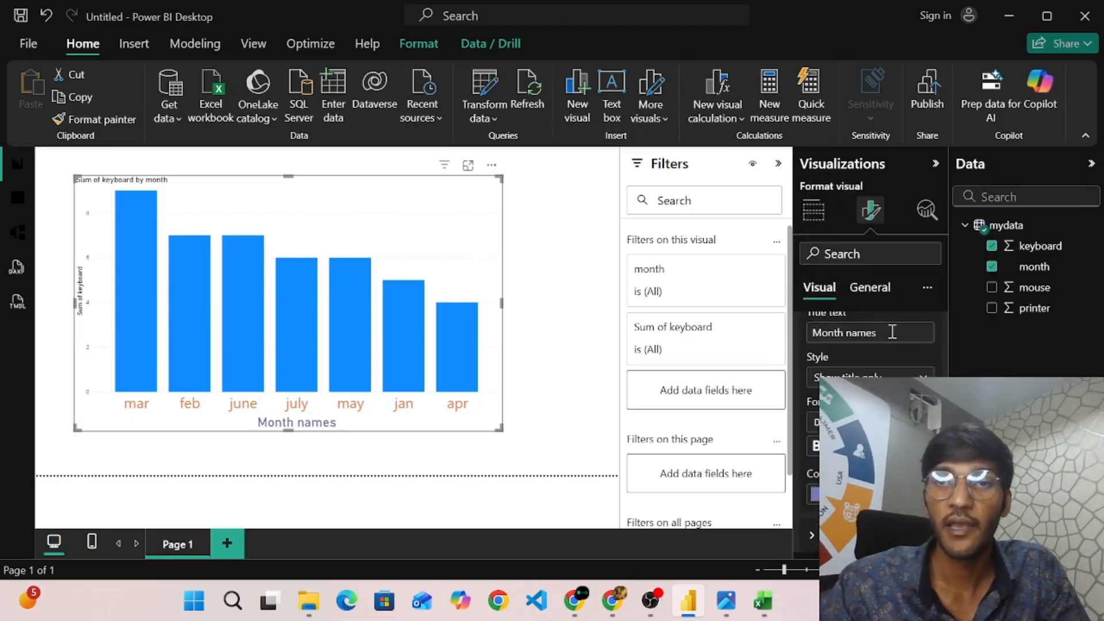
{"action": "scroll", "coordinate": [891, 339], "scroll_direction": "up", "scroll_amount": 2}
{"action": "scroll", "coordinate": [889, 331], "scroll_direction": "up", "scroll_amount": 4}
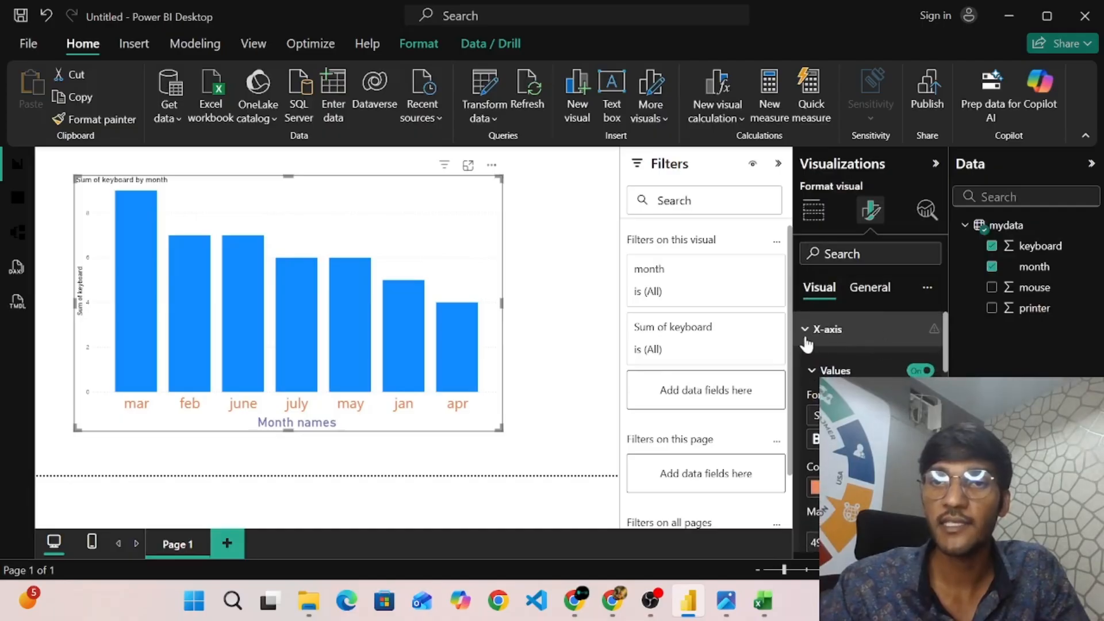
{"action": "left_click", "coordinate": [805, 331]}
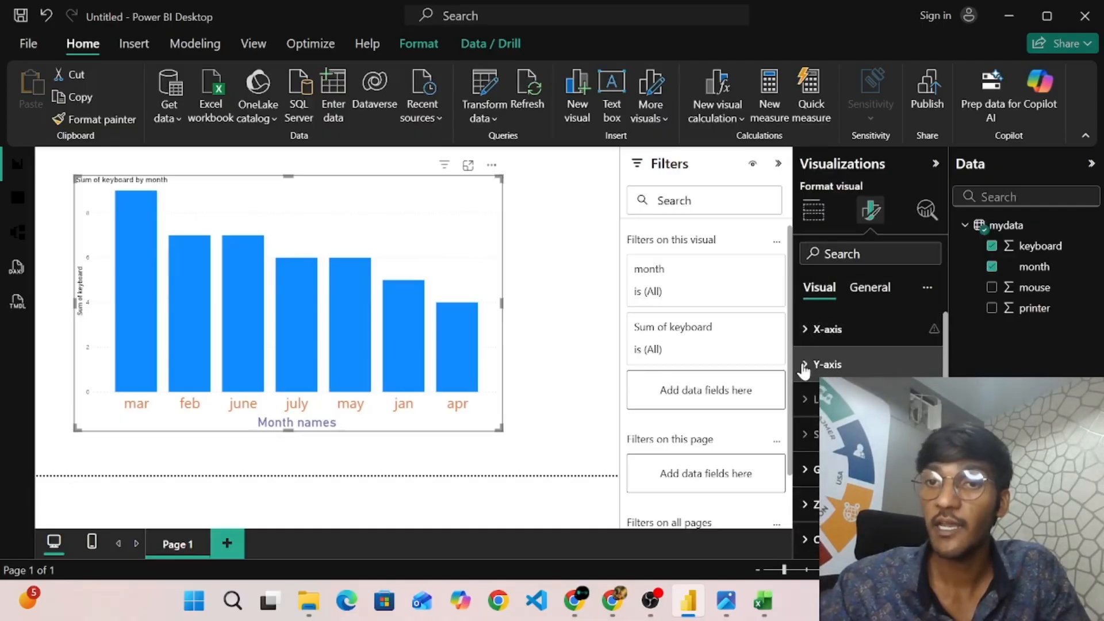
Apply the column settings to the july category only and colour its column purple
{"action": "scroll", "coordinate": [805, 366], "scroll_direction": "down", "scroll_amount": 1}
{"action": "scroll", "coordinate": [808, 397], "scroll_direction": "down", "scroll_amount": 2}
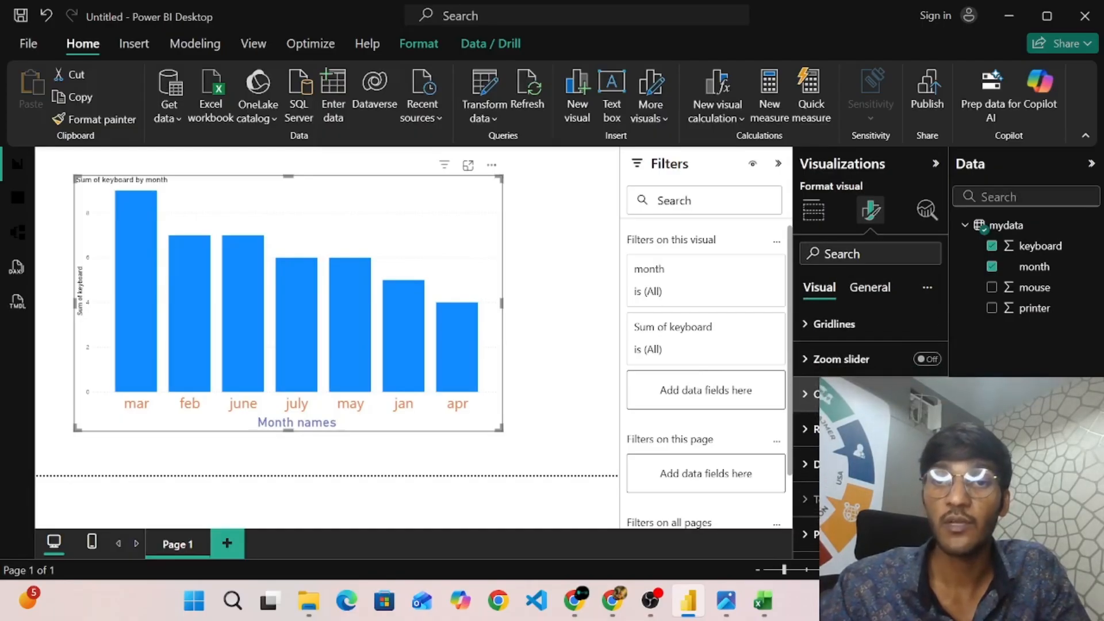
{"action": "left_click", "coordinate": [807, 398]}
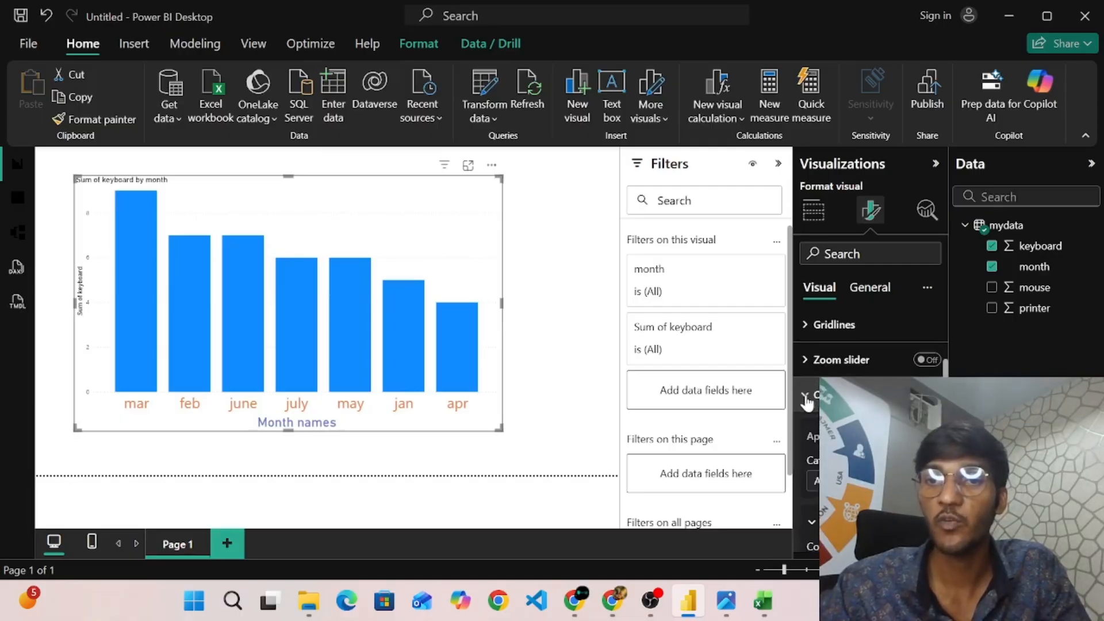
{"action": "scroll", "coordinate": [807, 403], "scroll_direction": "down", "scroll_amount": 2}
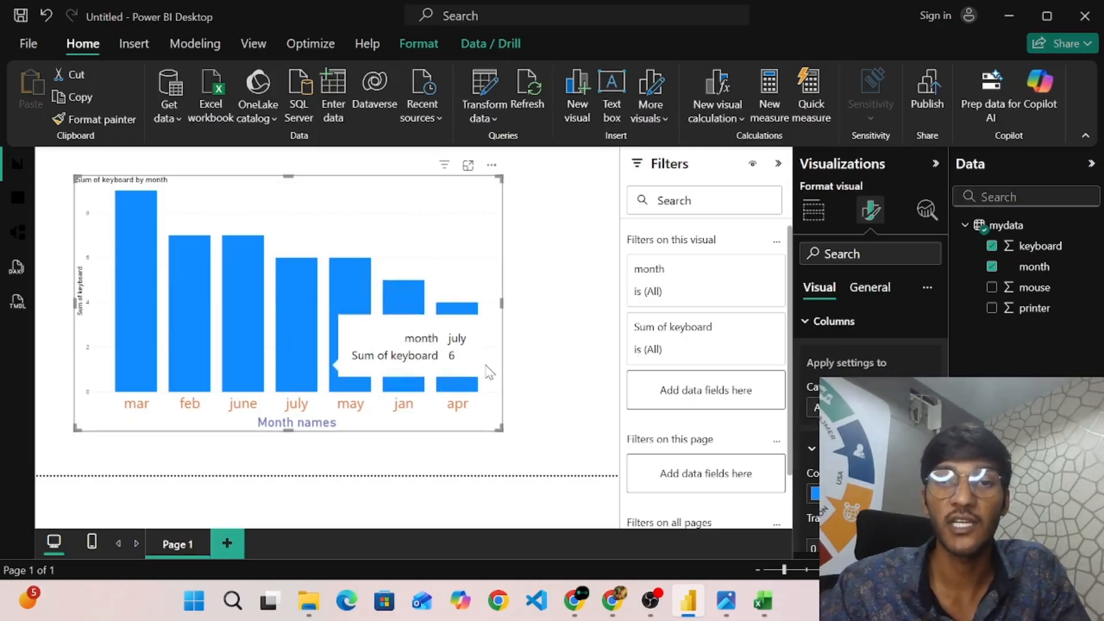
{"action": "left_click", "coordinate": [868, 408]}
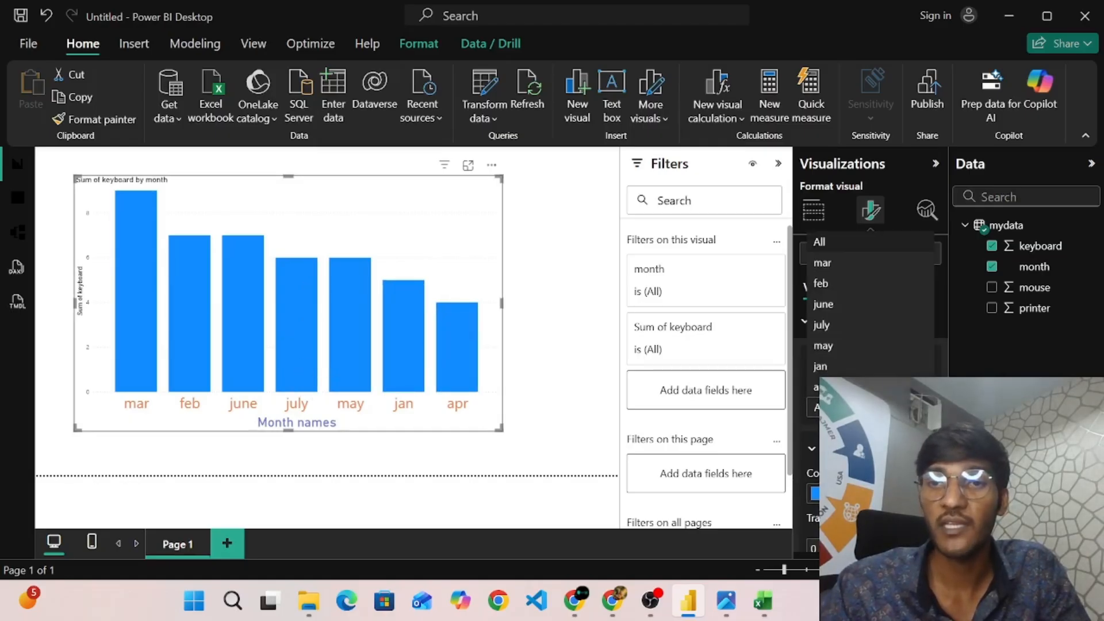
{"action": "left_click", "coordinate": [833, 334]}
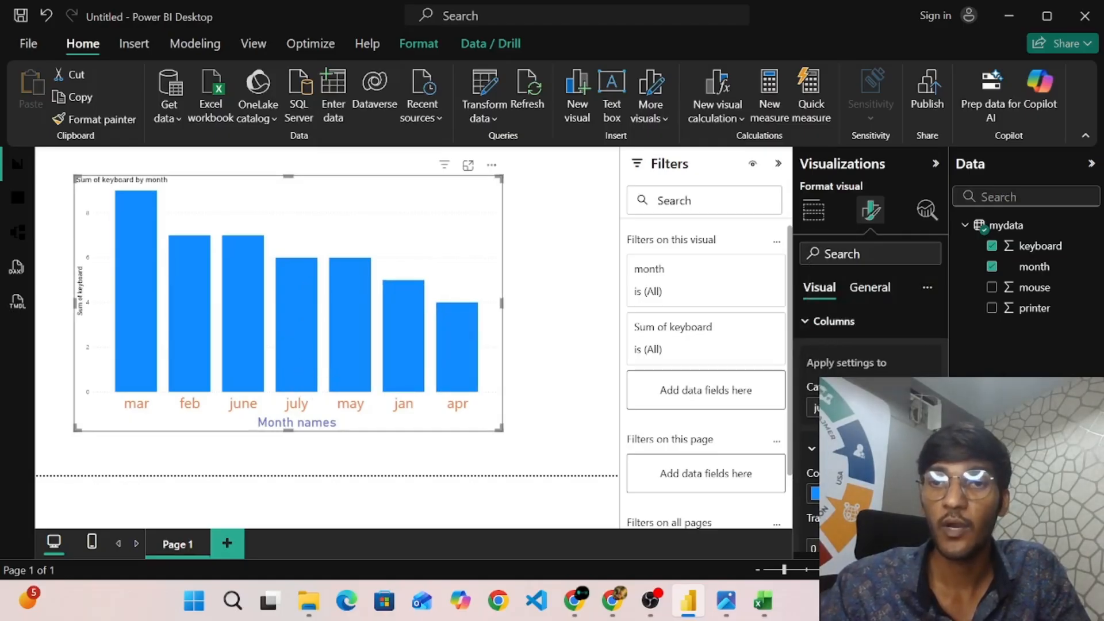
{"action": "scroll", "coordinate": [833, 334], "scroll_direction": "down", "scroll_amount": 2}
{"action": "left_click", "coordinate": [815, 401]}
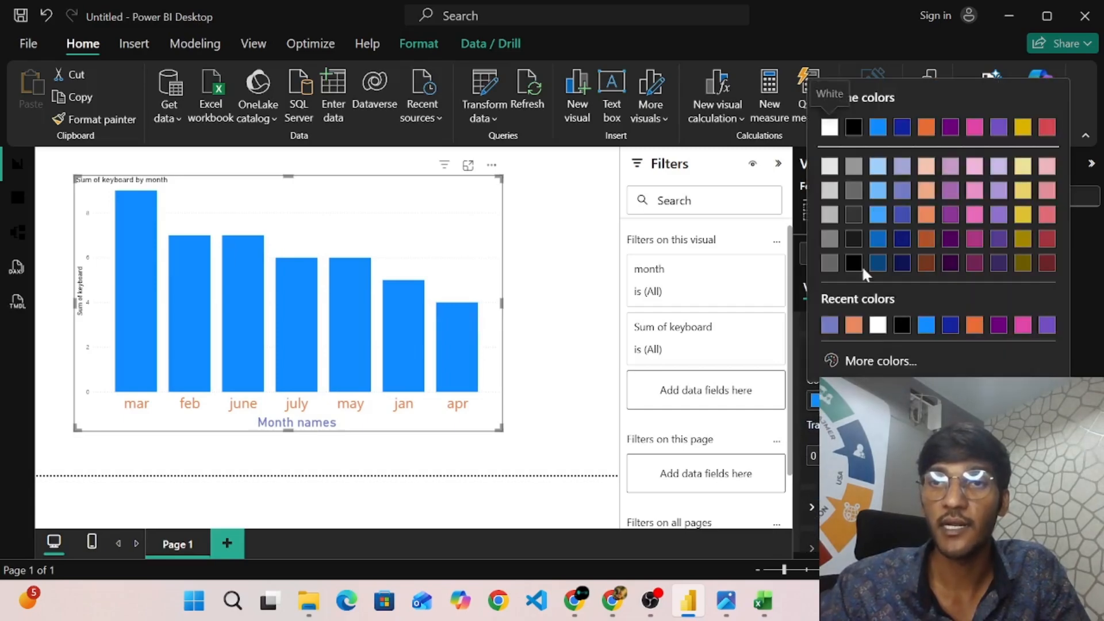
{"action": "left_click", "coordinate": [952, 214]}
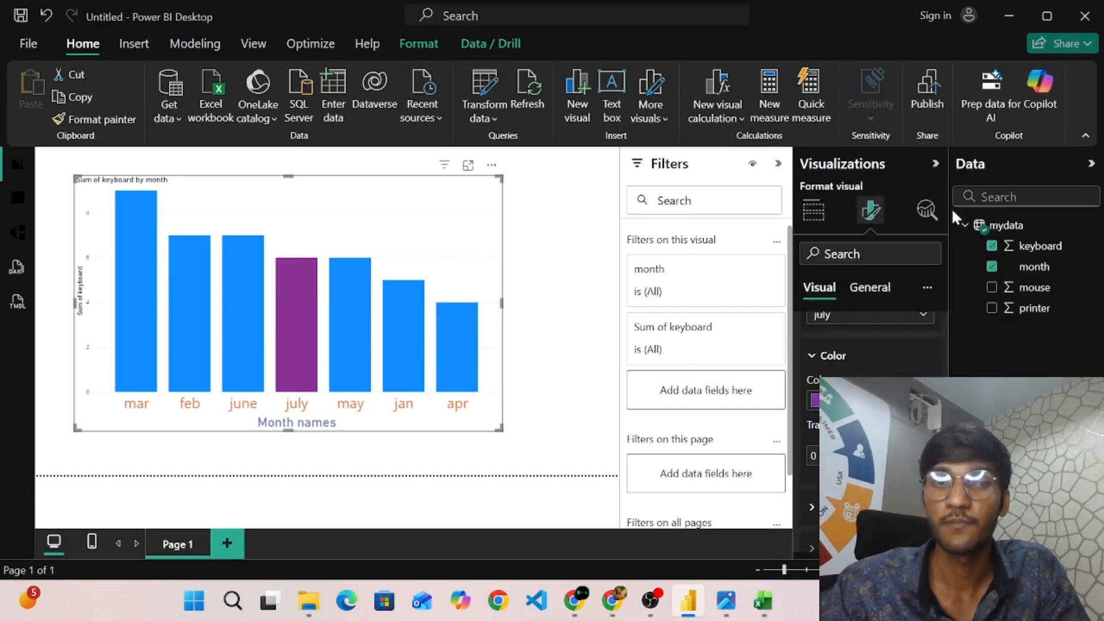
Switch the column settings to the mar category and colour its column yellow
{"action": "scroll", "coordinate": [927, 368], "scroll_direction": "up", "scroll_amount": 1}
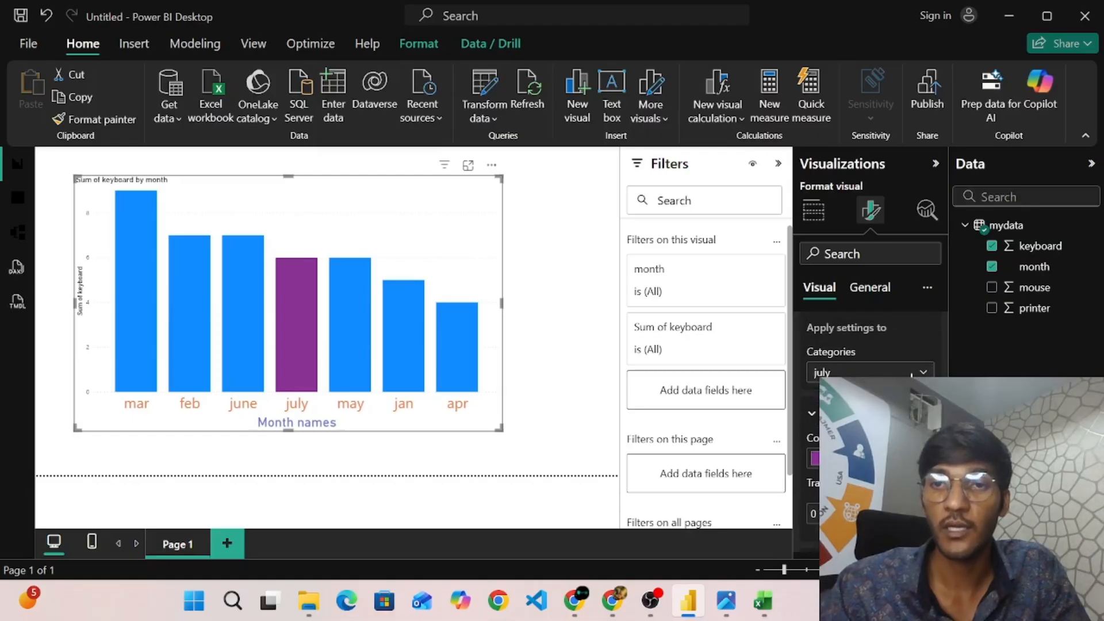
{"action": "left_click", "coordinate": [912, 373]}
{"action": "left_click", "coordinate": [863, 396]}
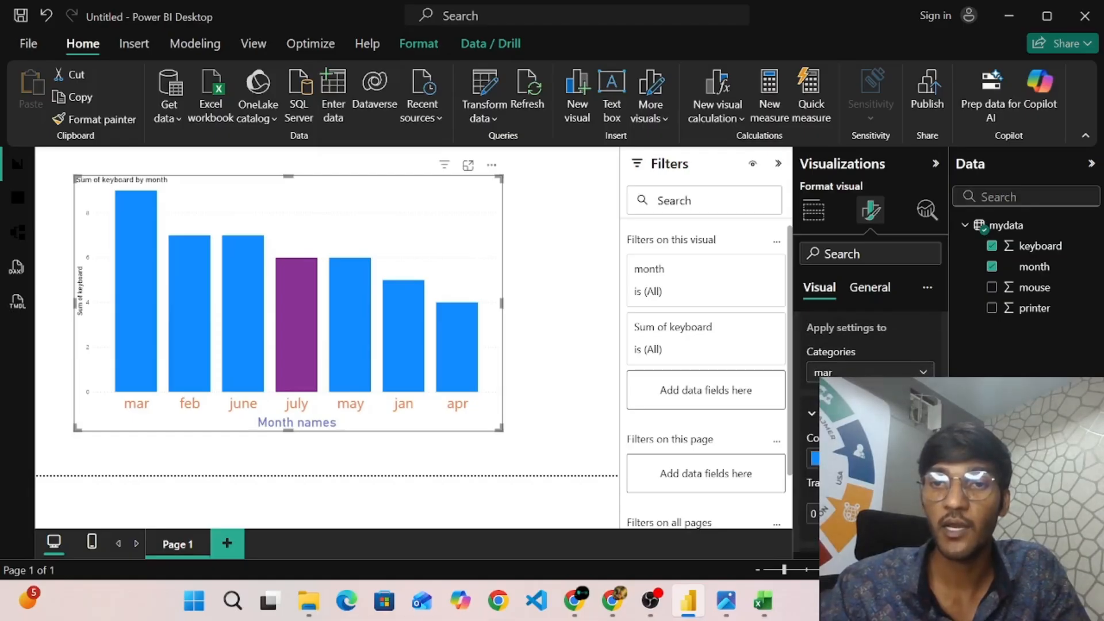
{"action": "left_click", "coordinate": [815, 459]}
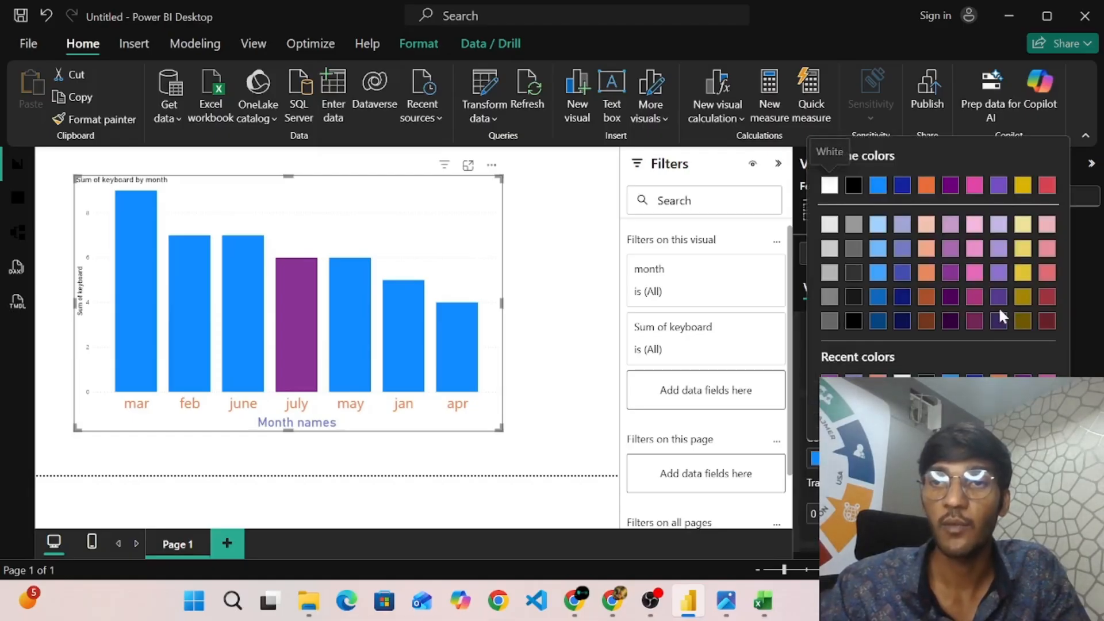
{"action": "left_click", "coordinate": [1025, 281]}
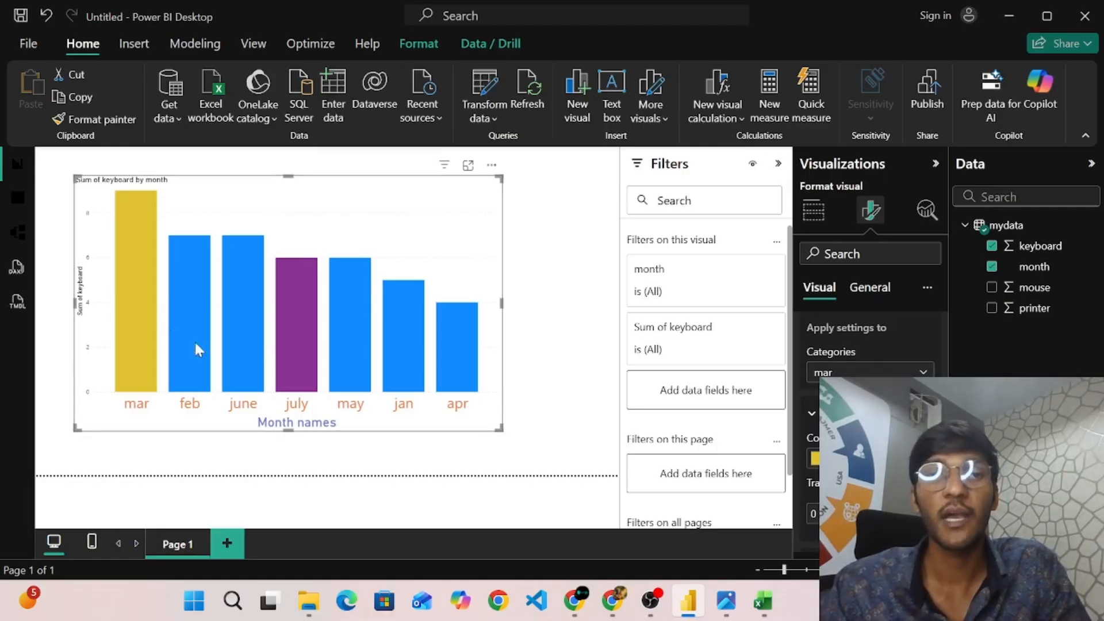
Fill the chart's plot area background with the "a boy and girl" image from the Pictures folder
{"action": "scroll", "coordinate": [815, 545], "scroll_direction": "down", "scroll_amount": 5}
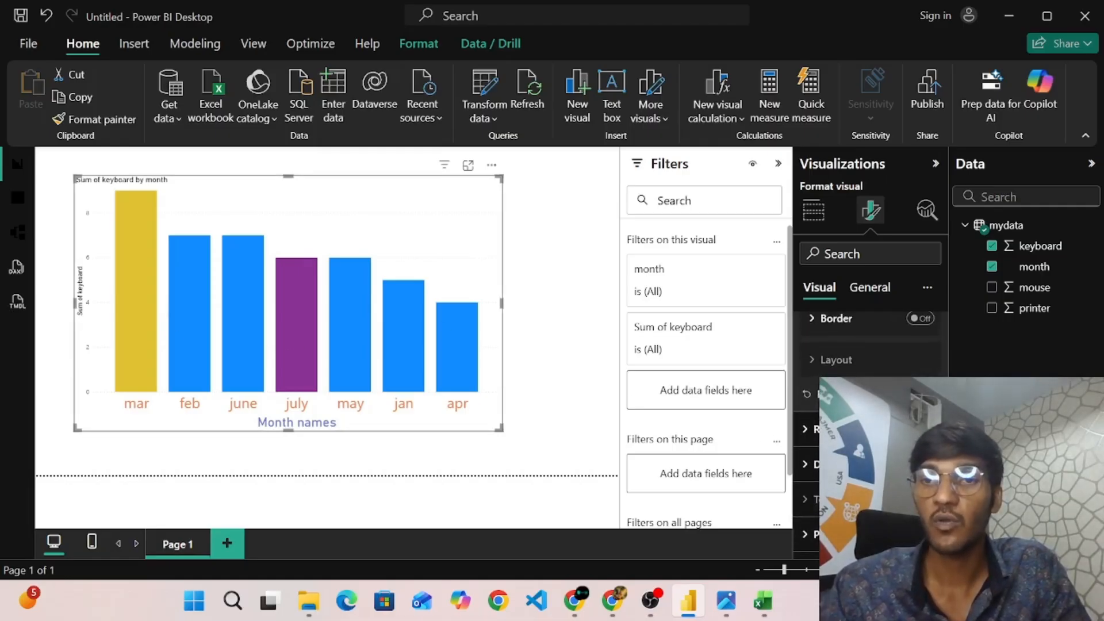
{"action": "left_click", "coordinate": [807, 536]}
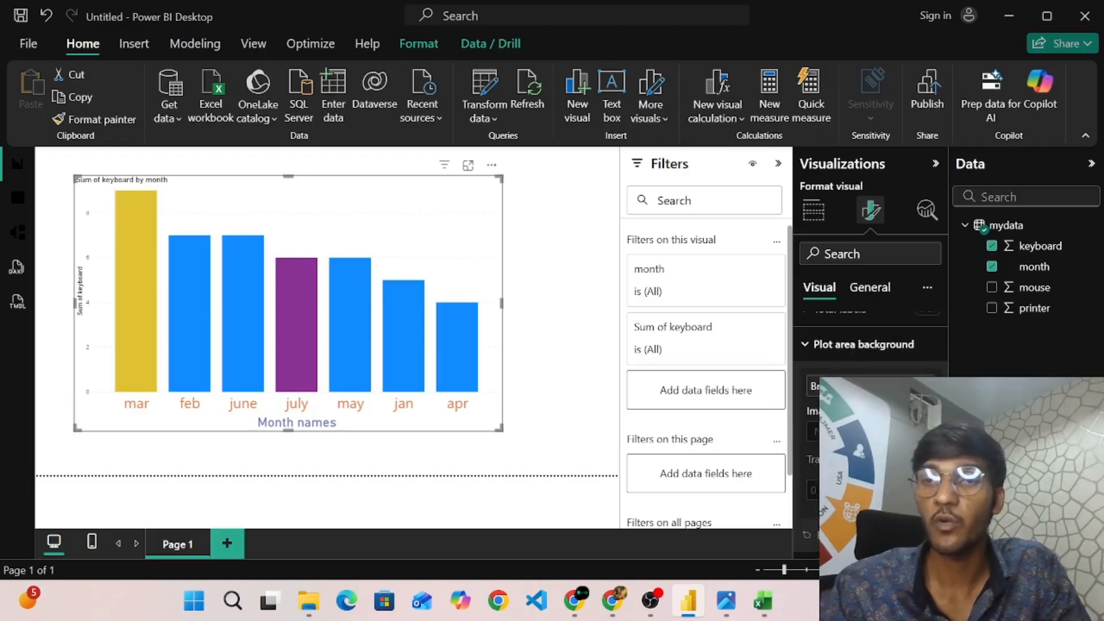
{"action": "left_click", "coordinate": [925, 387]}
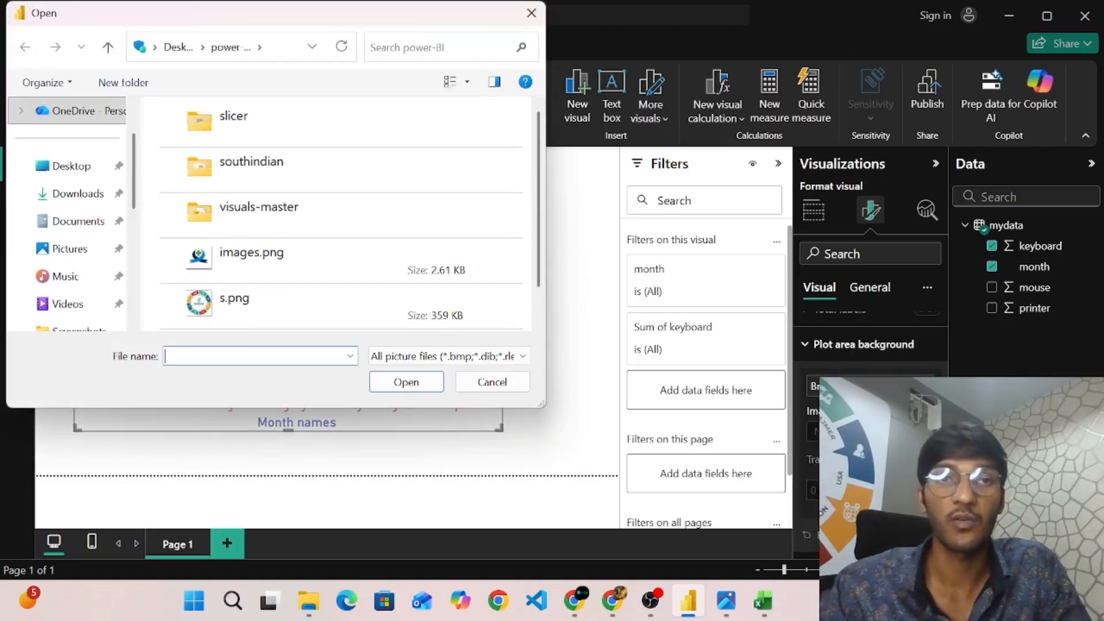
{"action": "left_click", "coordinate": [76, 252]}
{"action": "left_click", "coordinate": [223, 247]}
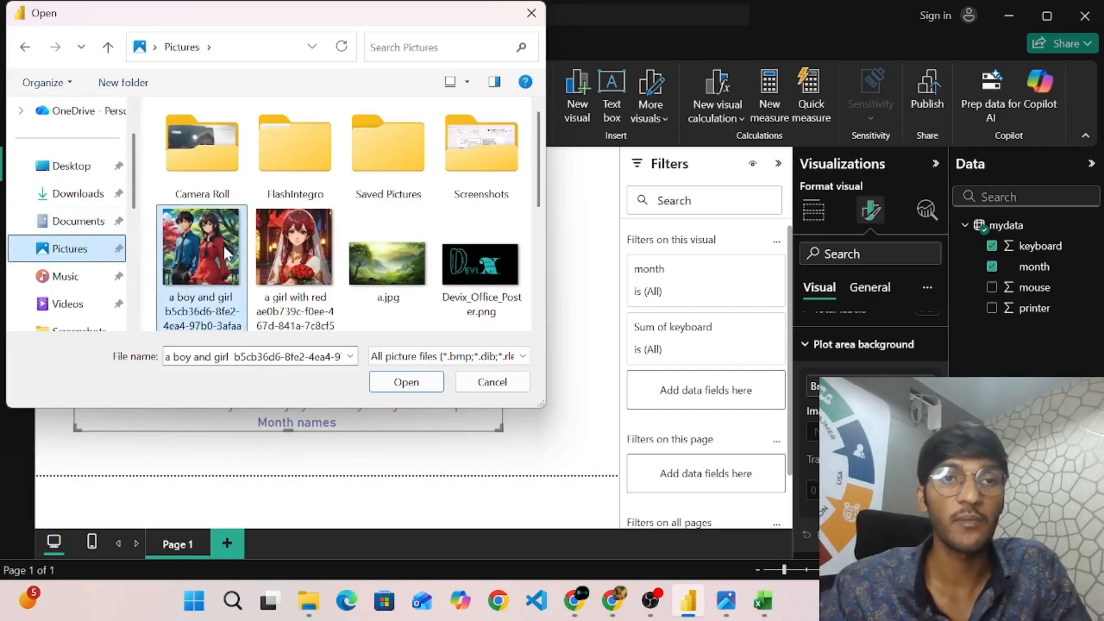
{"action": "left_click", "coordinate": [392, 377]}
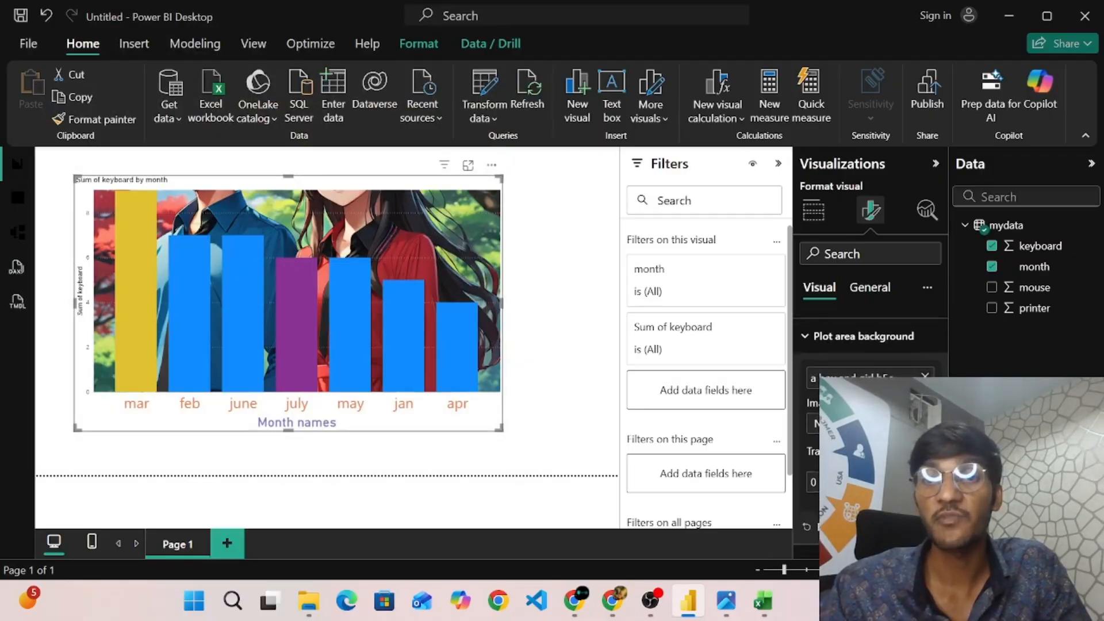
Set the plot area background image's transparency to 29 % and reduce it to 17 %
{"action": "scroll", "coordinate": [871, 425], "scroll_direction": "up", "scroll_amount": 1}
{"action": "left_click_drag", "start_coordinate": [868, 490], "coordinate": [886, 490]}
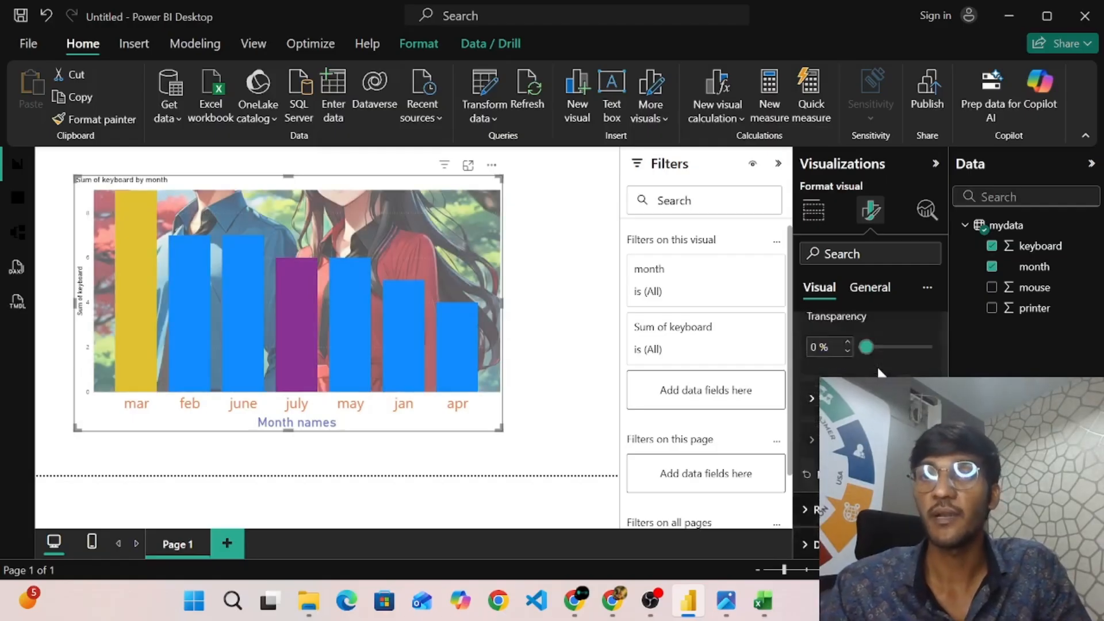
{"action": "scroll", "coordinate": [880, 373], "scroll_direction": "up", "scroll_amount": 3}
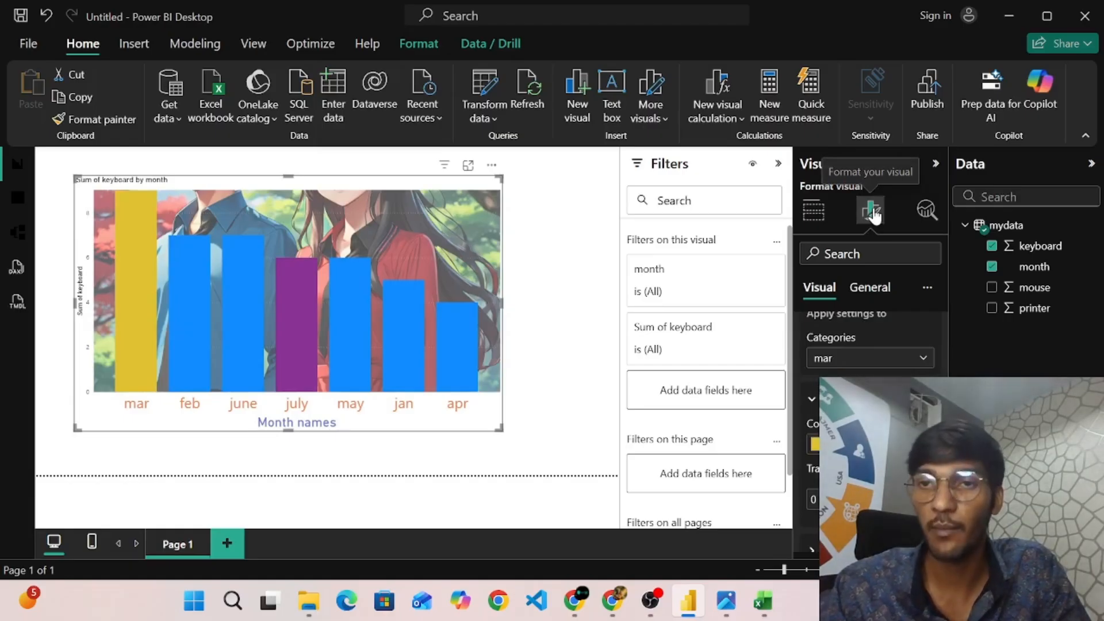
{"action": "scroll", "coordinate": [874, 343], "scroll_direction": "down", "scroll_amount": 3}
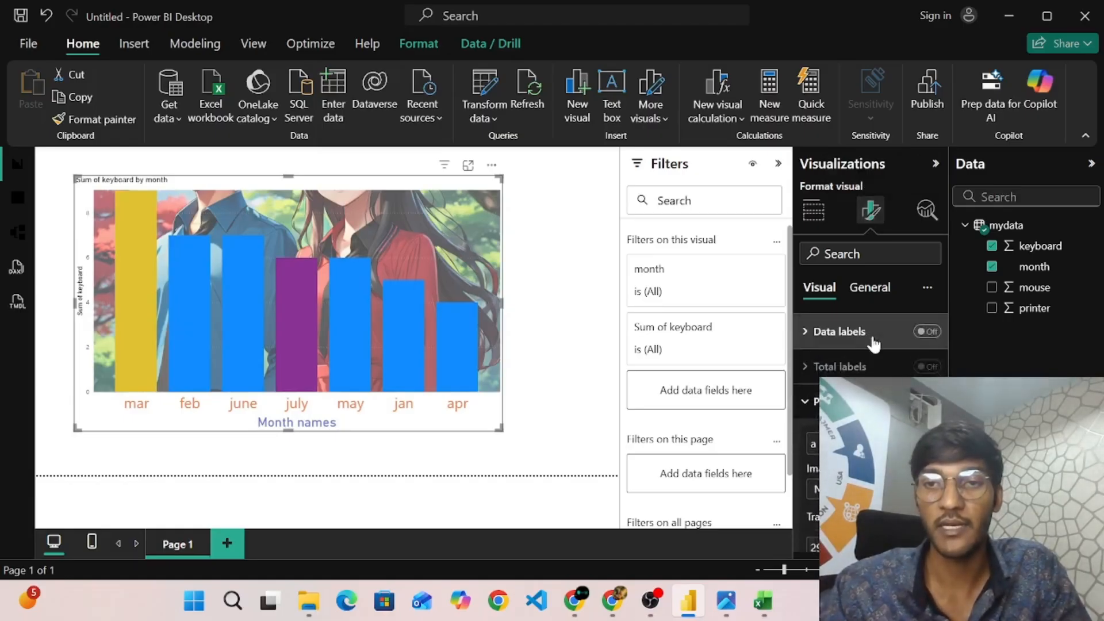
{"action": "scroll", "coordinate": [874, 343], "scroll_direction": "down", "scroll_amount": 1}
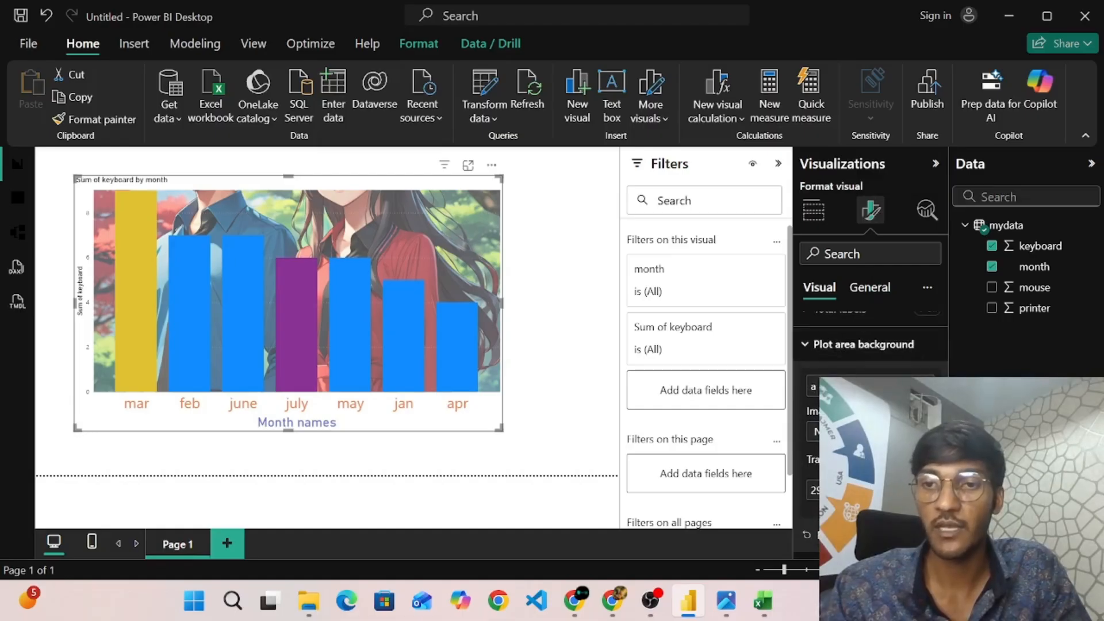
{"action": "left_click_drag", "start_coordinate": [887, 490], "coordinate": [879, 490]}
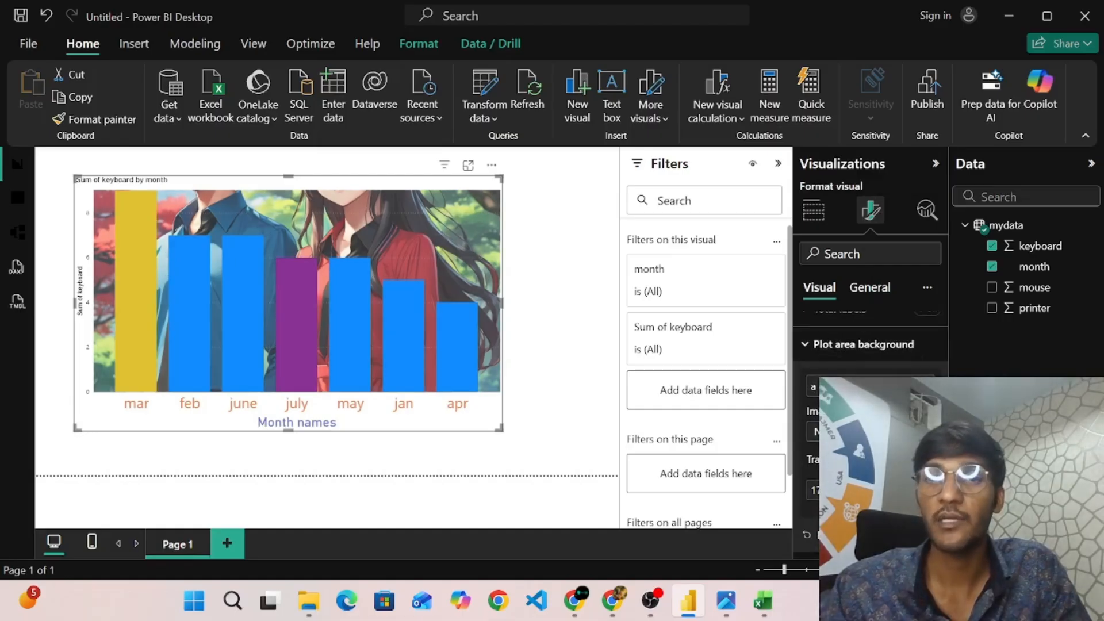
Make the keyboard chart narrower and slightly taller from its lower-right corner, and deselect it
{"action": "scroll", "coordinate": [835, 374], "scroll_direction": "up", "scroll_amount": 5}
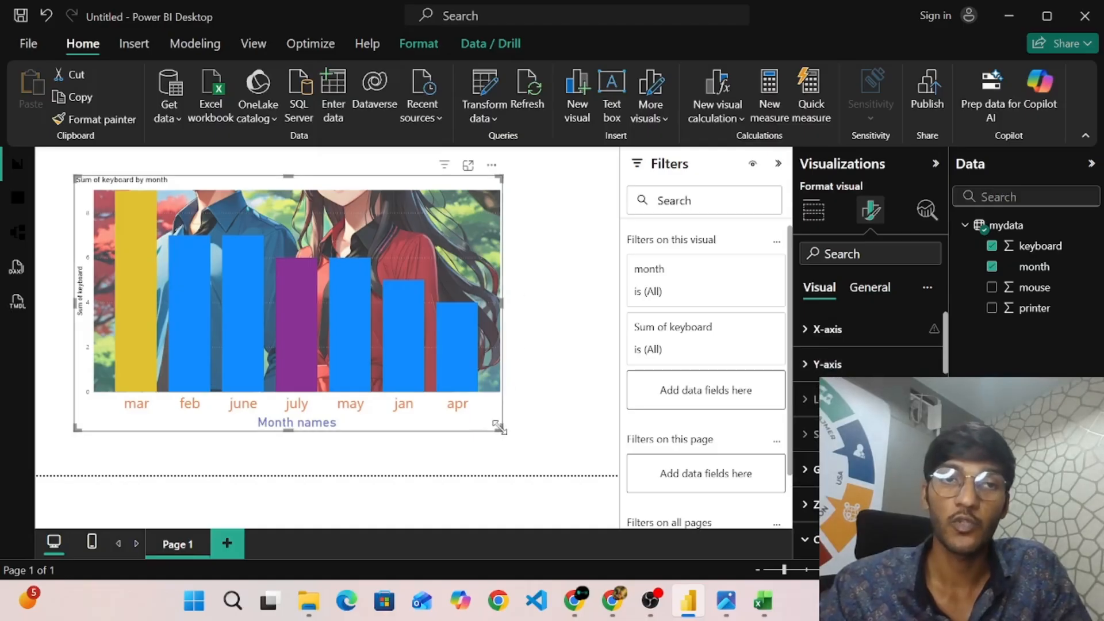
{"action": "left_click_drag", "start_coordinate": [501, 430], "coordinate": [401, 455]}
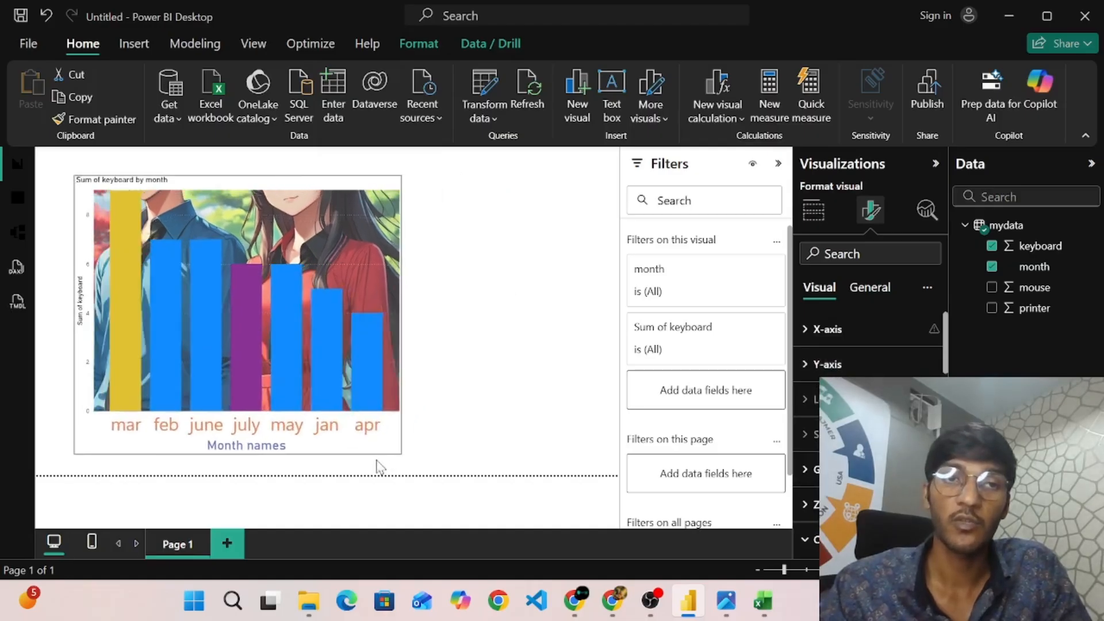
{"action": "left_click", "coordinate": [482, 325]}
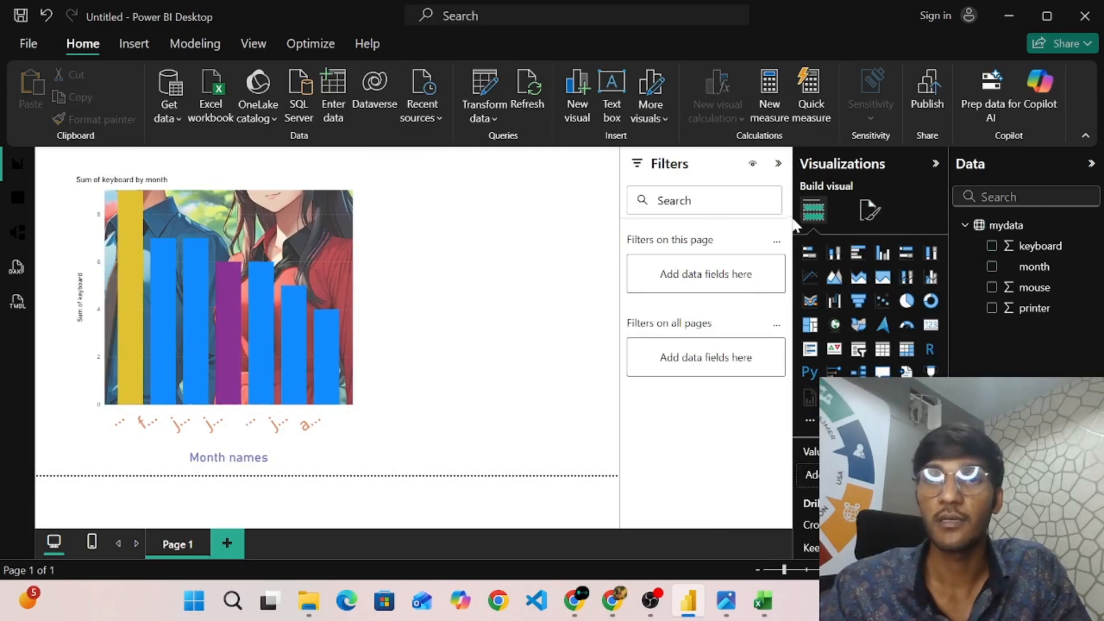
Add a clustered column chart with month on the X-axis and mouse, printer and keyboard on the Y-axis
{"action": "left_click", "coordinate": [883, 253]}
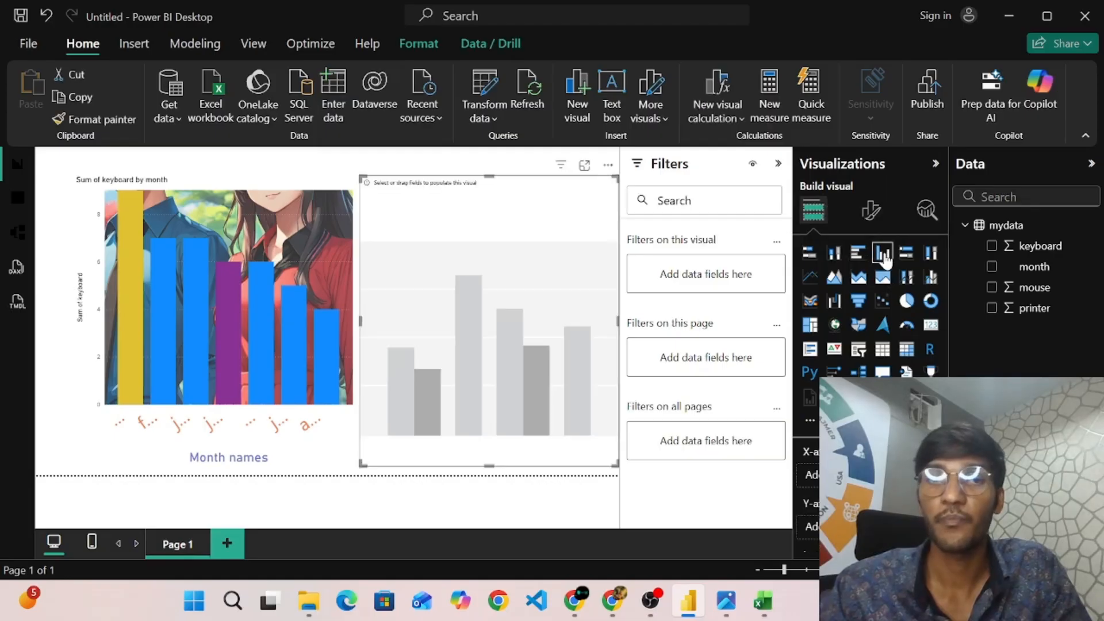
{"action": "left_click", "coordinate": [992, 267]}
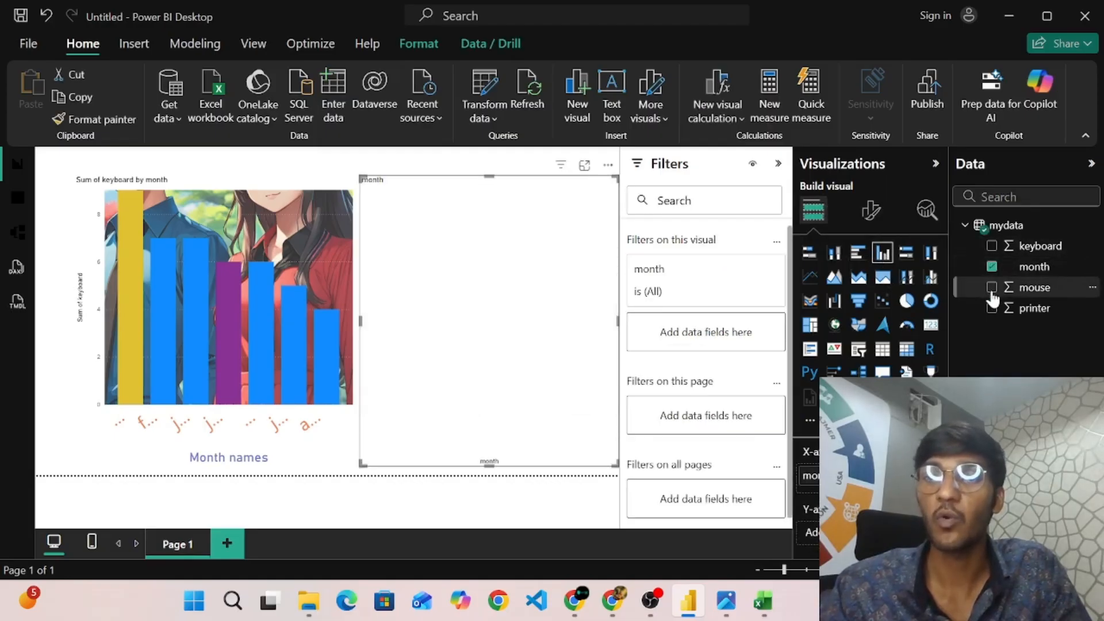
{"action": "left_click", "coordinate": [992, 288]}
{"action": "left_click", "coordinate": [992, 309]}
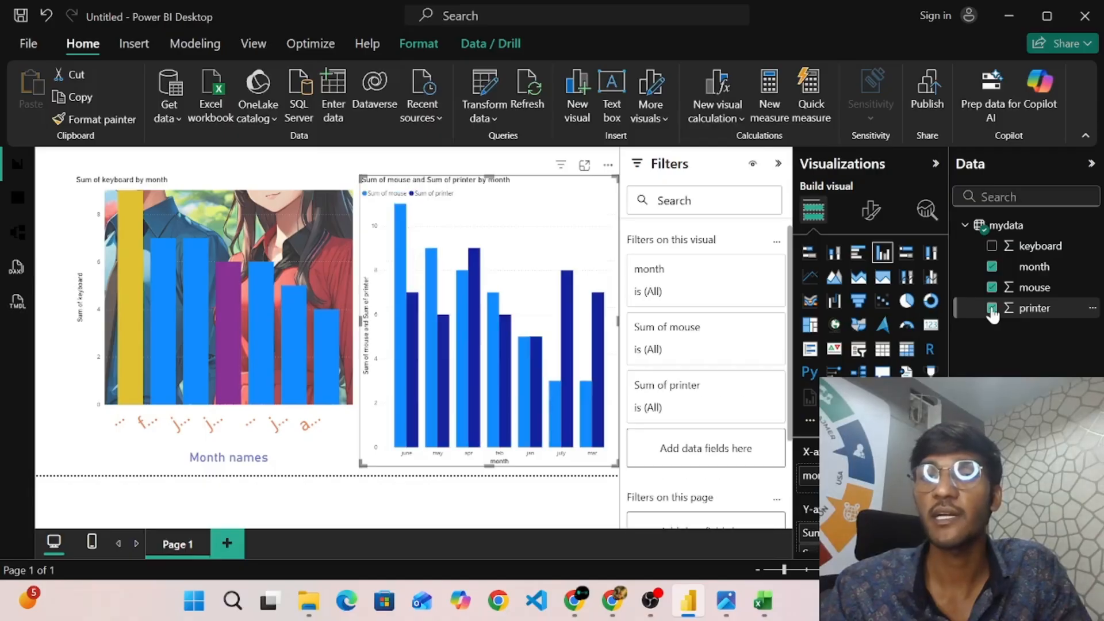
{"action": "left_click", "coordinate": [992, 247]}
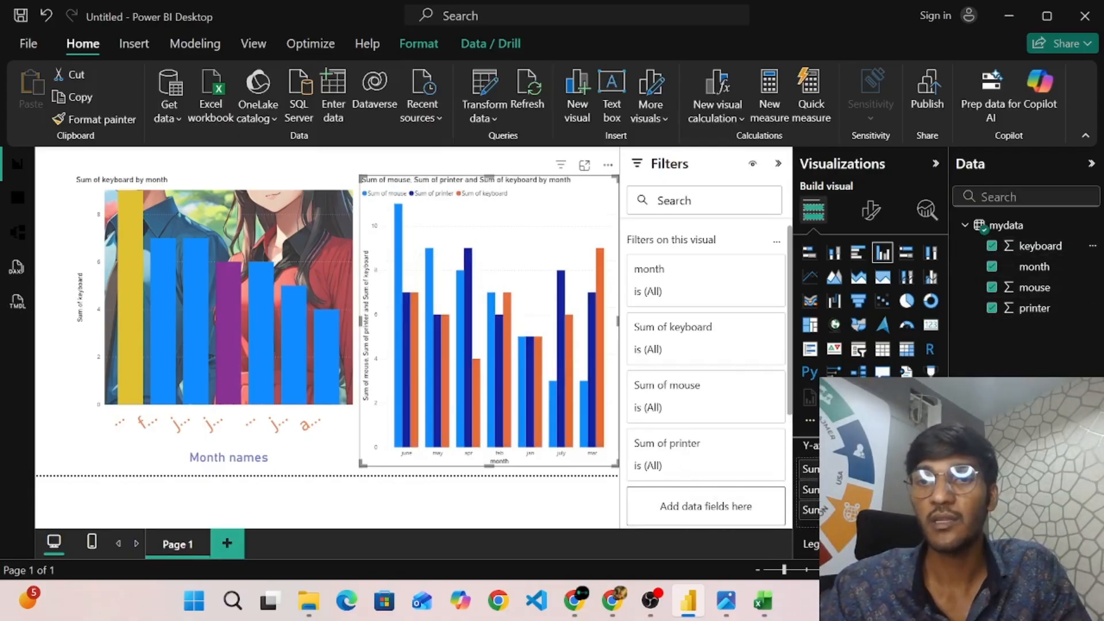
Reduce the clustered column chart's Y-axis fields to mouse only, and check the source table in the Excel workbook
{"action": "left_click", "coordinate": [932, 467]}
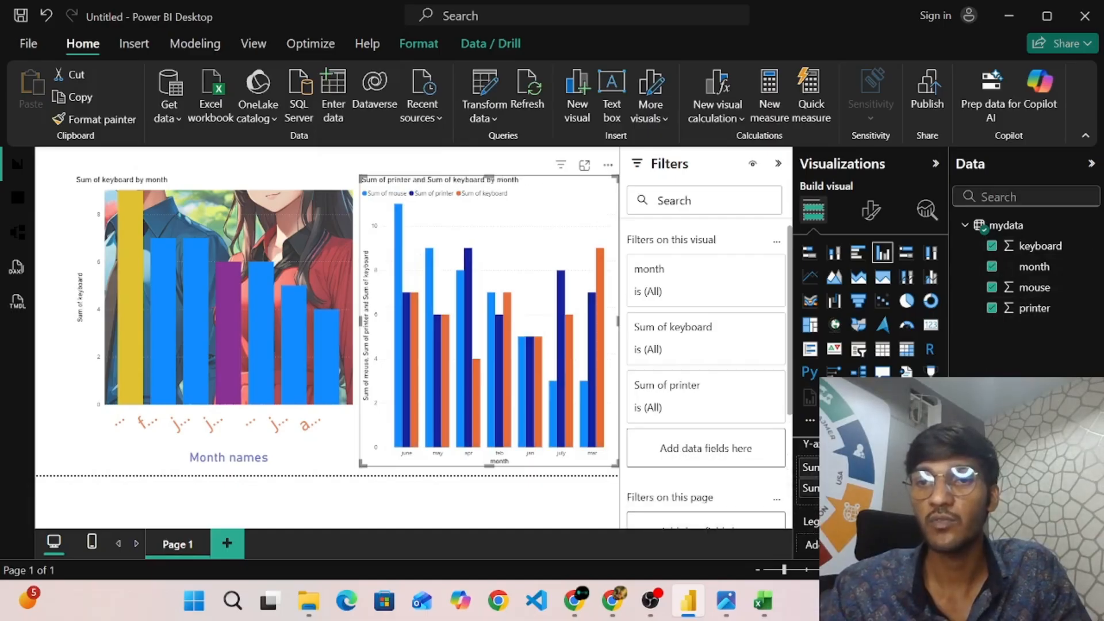
{"action": "left_click", "coordinate": [932, 467]}
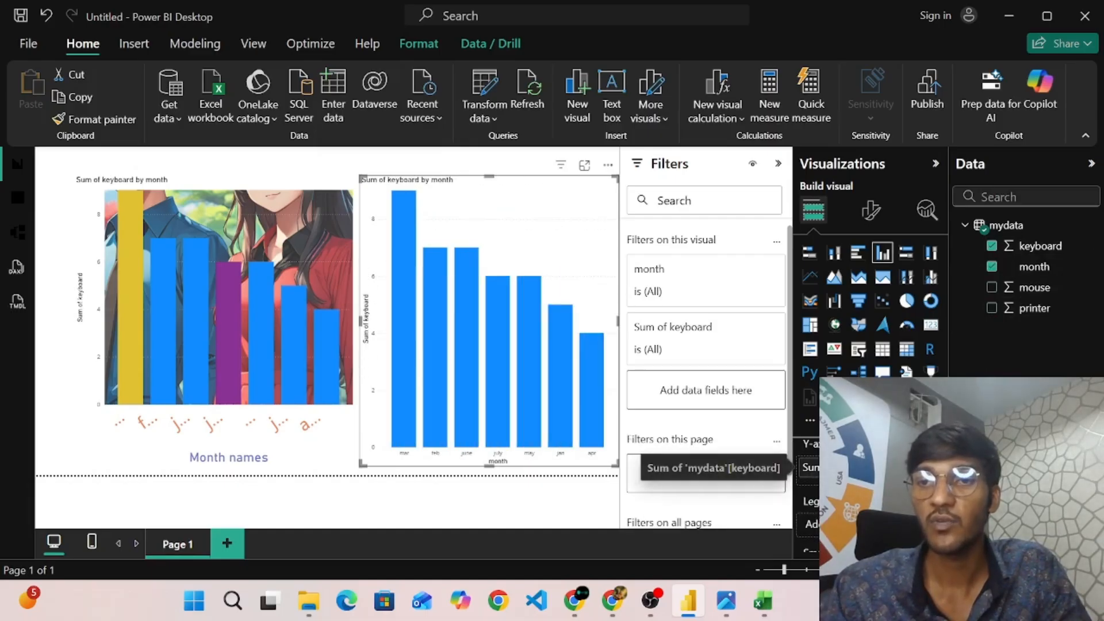
{"action": "left_click", "coordinate": [933, 468]}
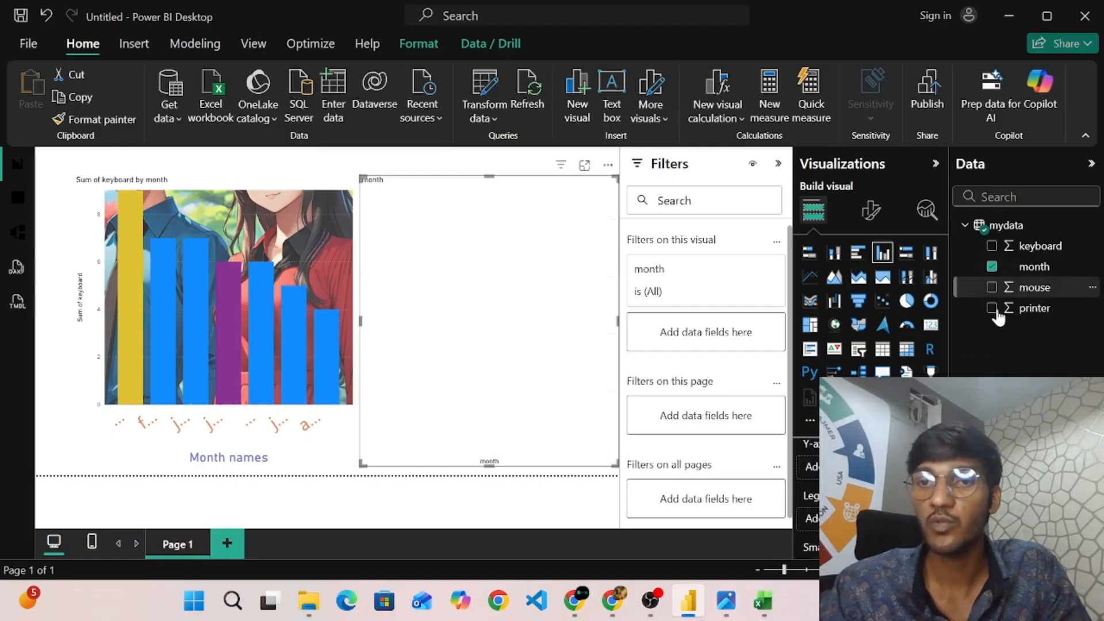
{"action": "left_click", "coordinate": [991, 287]}
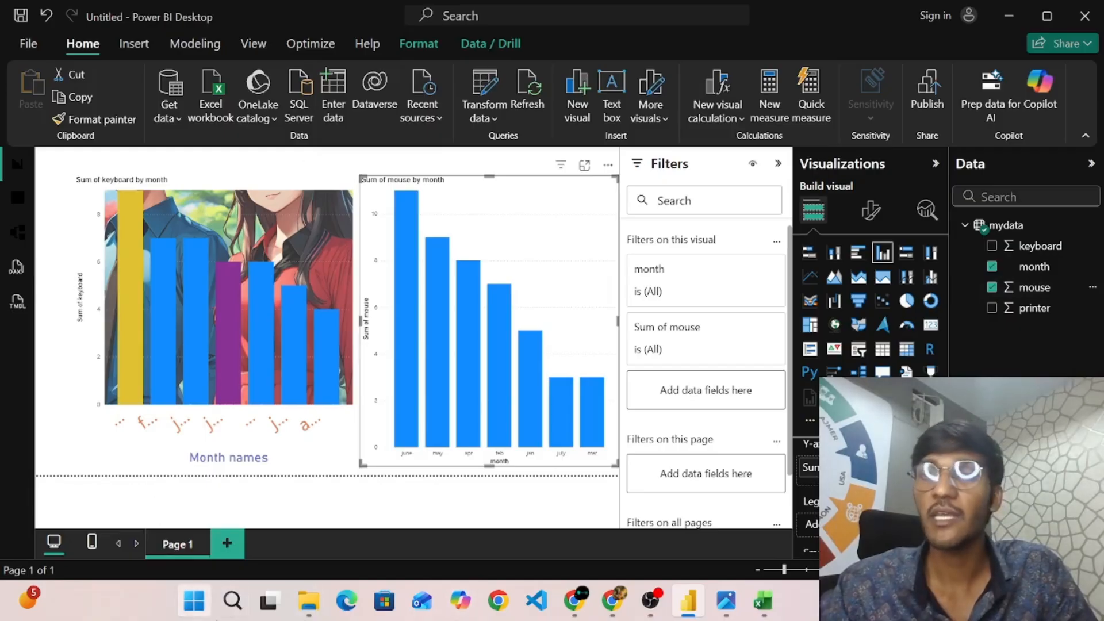
{"action": "key", "text": "alt+Tab"}
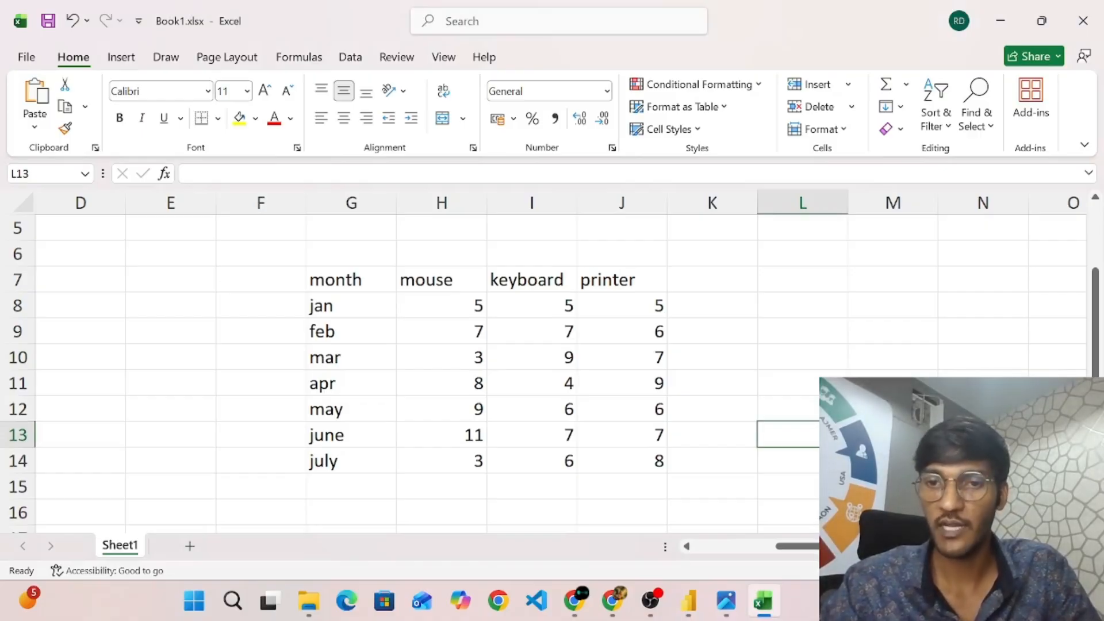
{"action": "key", "text": "alt+Tab"}
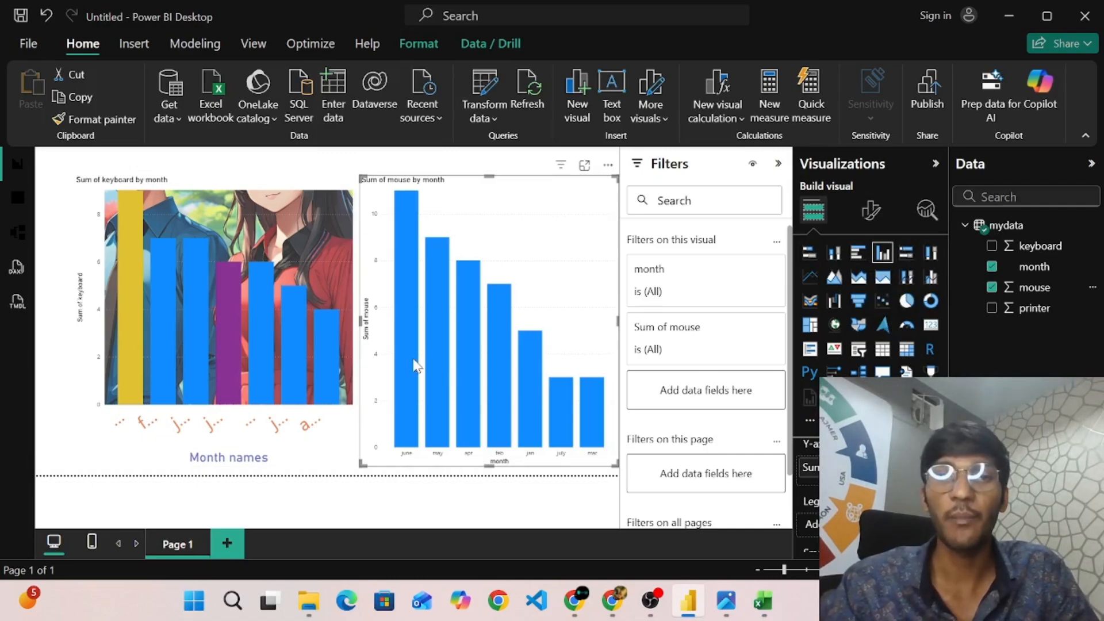
Add a blank second report page and, back on Page 1, highlight and unhighlight the june column in the mouse chart
{"action": "left_click", "coordinate": [227, 543]}
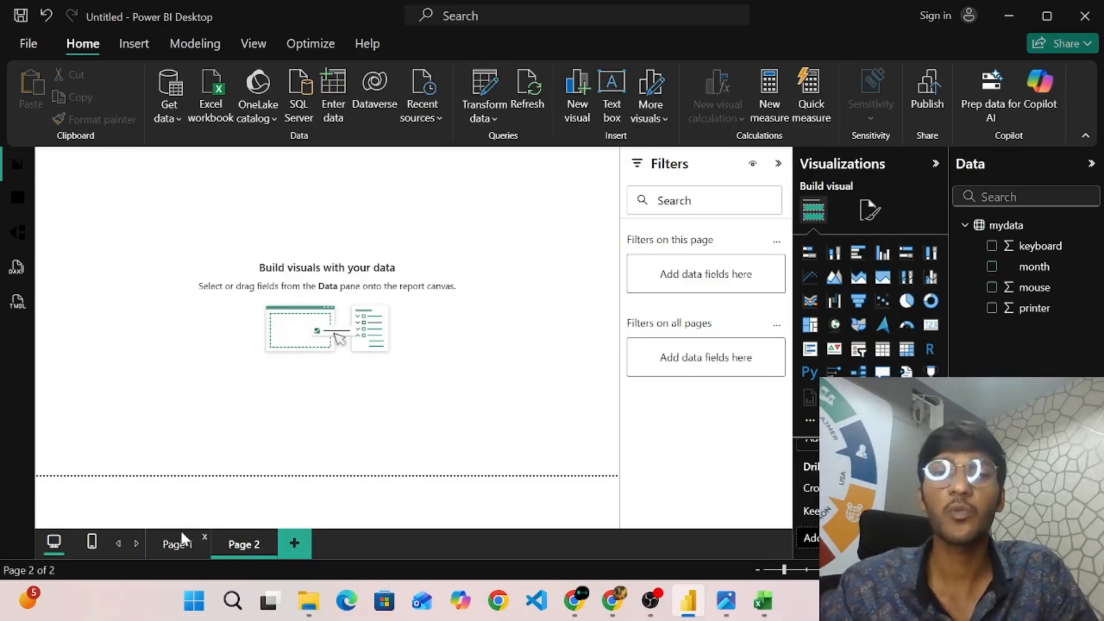
{"action": "left_click", "coordinate": [172, 544]}
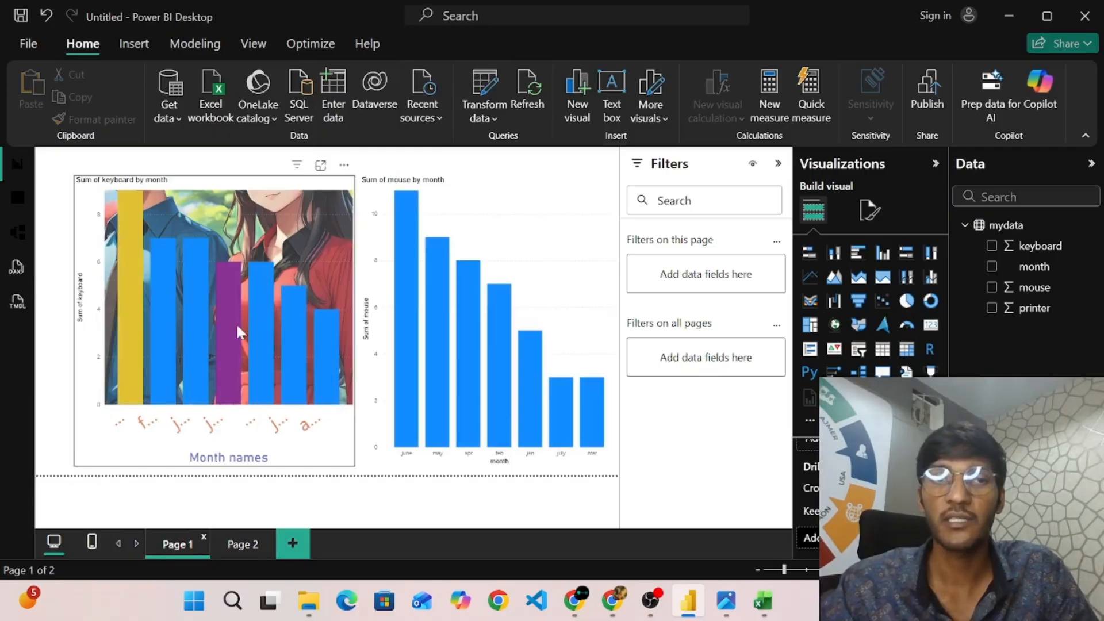
{"action": "left_click", "coordinate": [399, 279]}
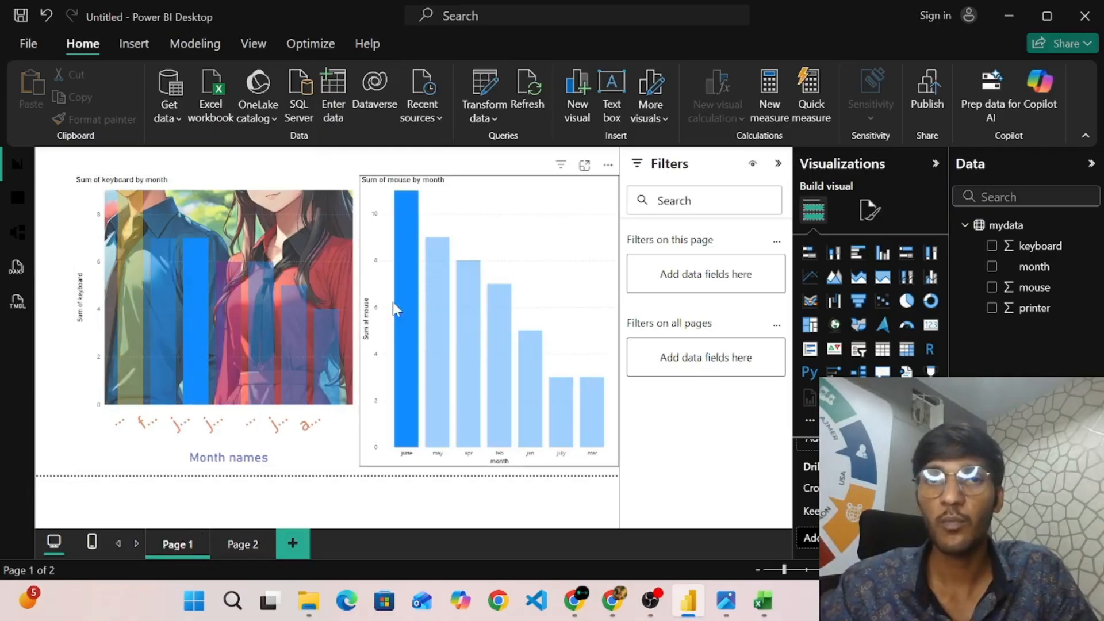
{"action": "left_click", "coordinate": [409, 296]}
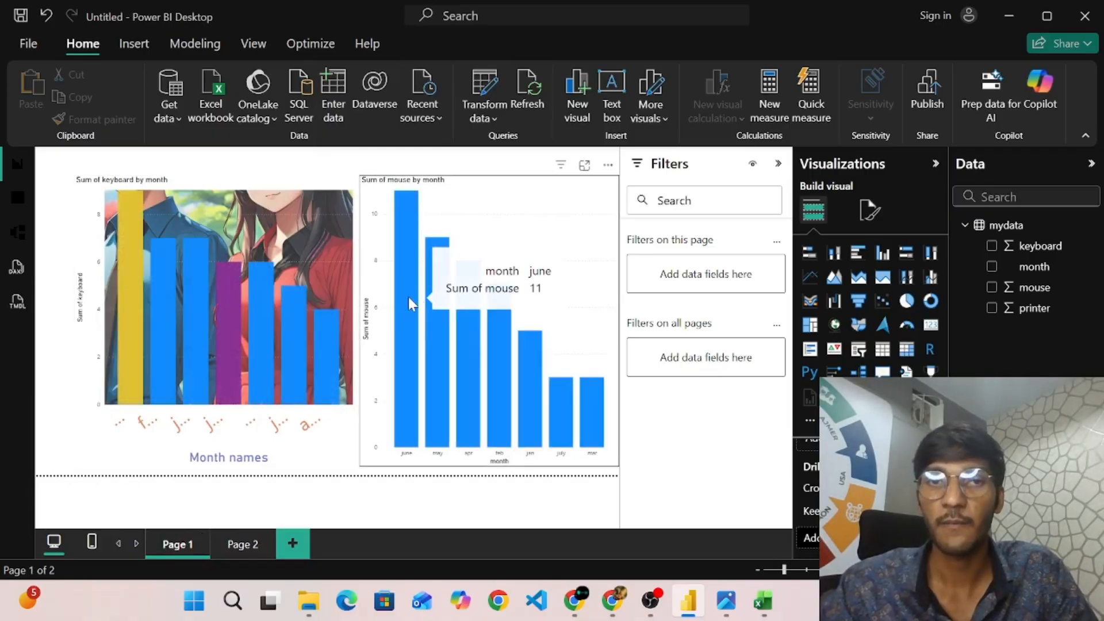
Turn on data labels for the mouse by month chart and return to its build settings
{"action": "left_click", "coordinate": [593, 200]}
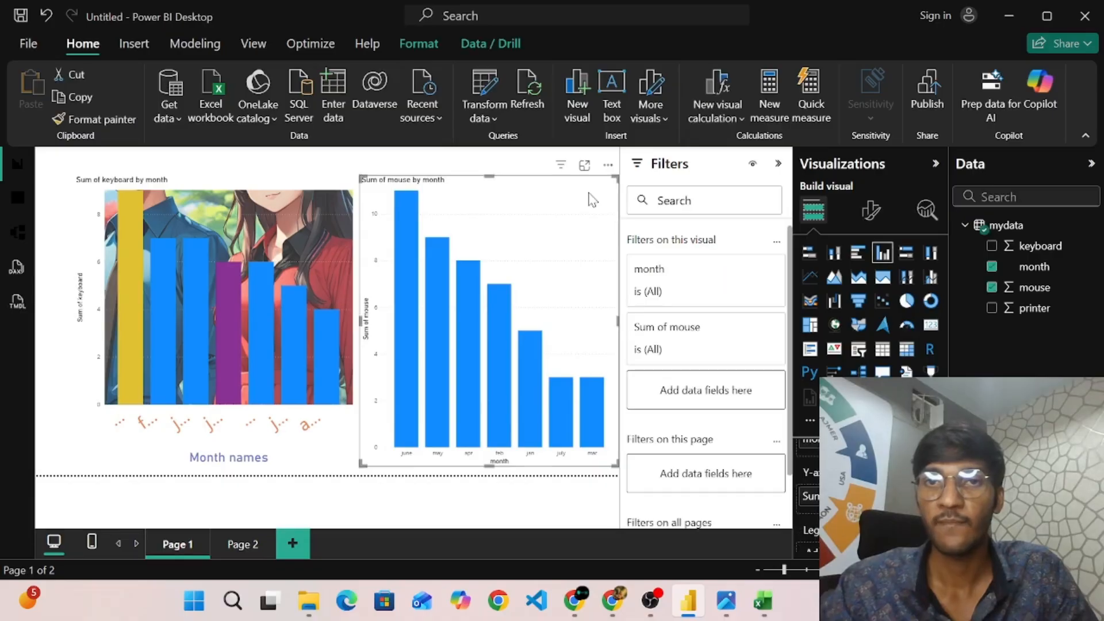
{"action": "left_click", "coordinate": [870, 210]}
{"action": "scroll", "coordinate": [877, 330], "scroll_direction": "down", "scroll_amount": 2}
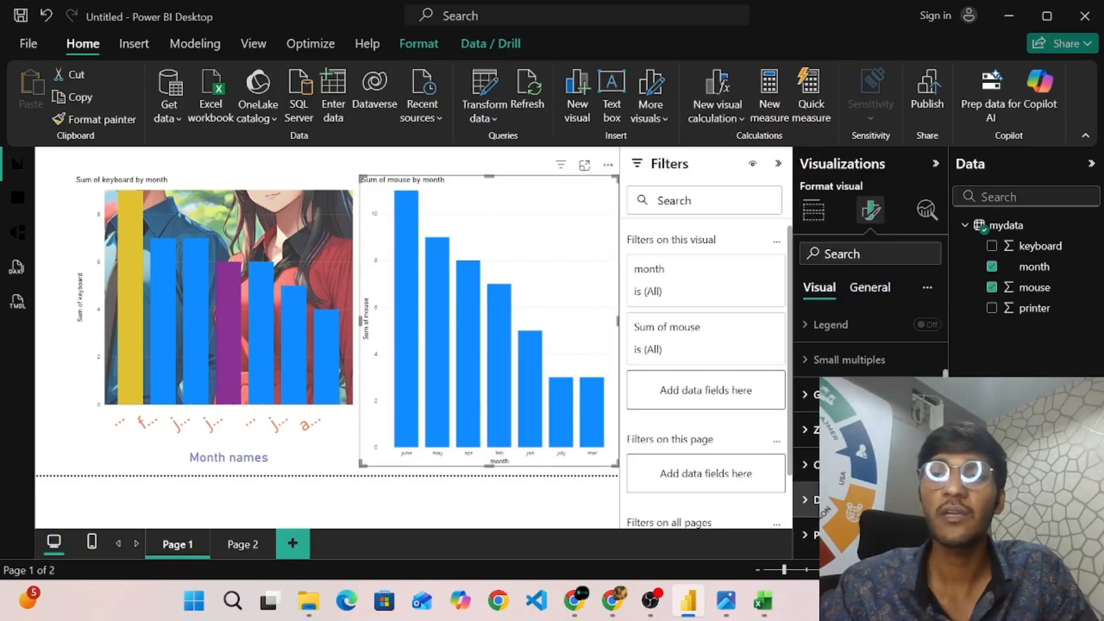
{"action": "left_click", "coordinate": [927, 499]}
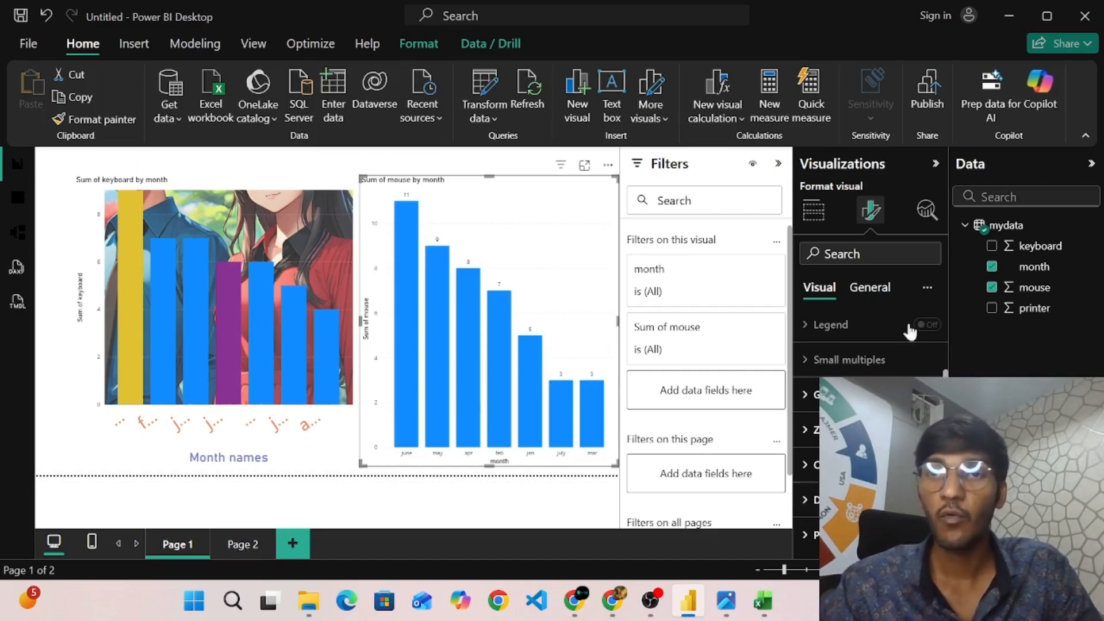
{"action": "left_click", "coordinate": [868, 289]}
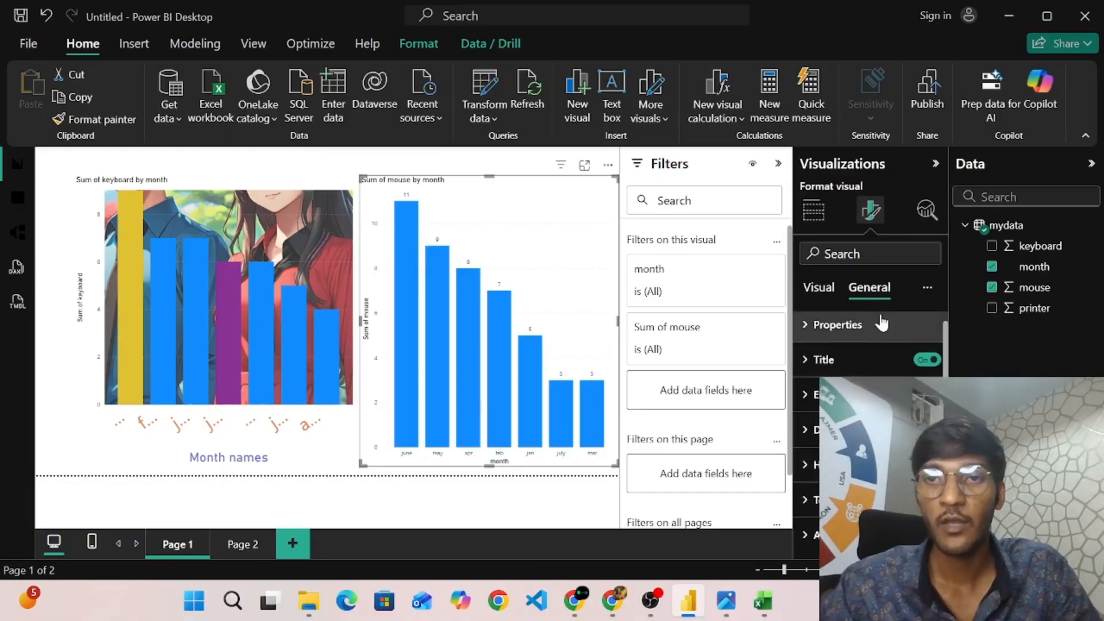
{"action": "left_click", "coordinate": [822, 288]}
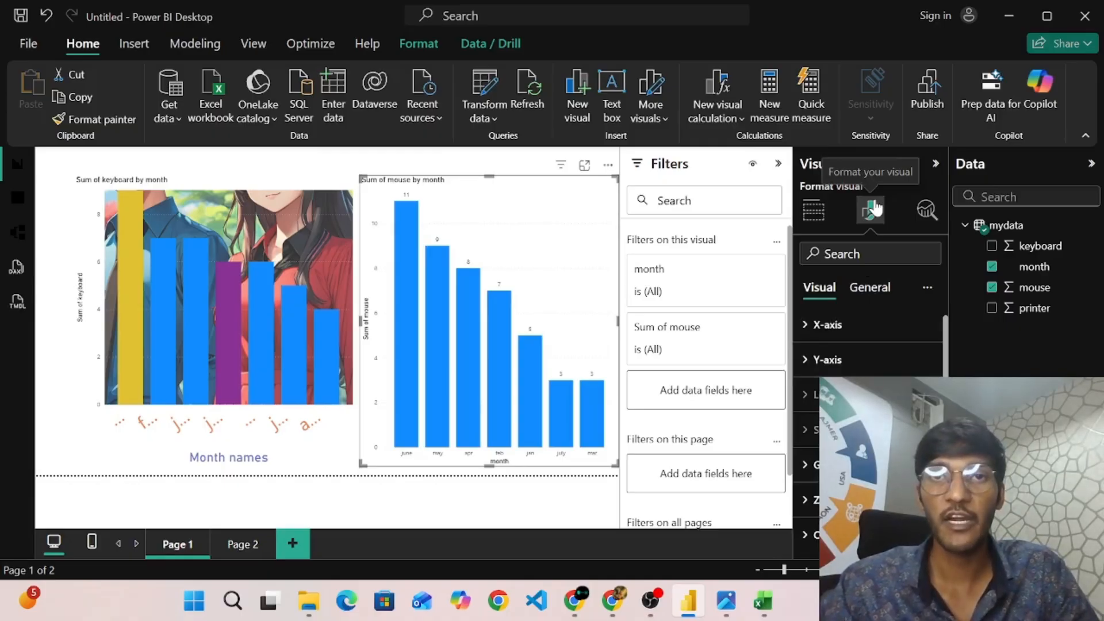
{"action": "left_click", "coordinate": [821, 212]}
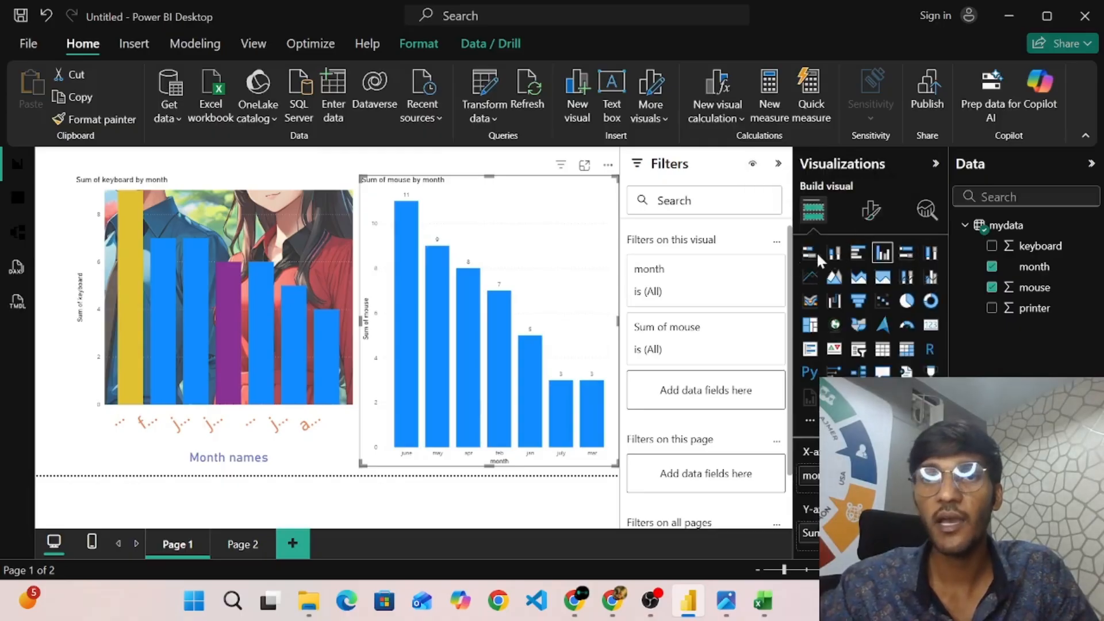